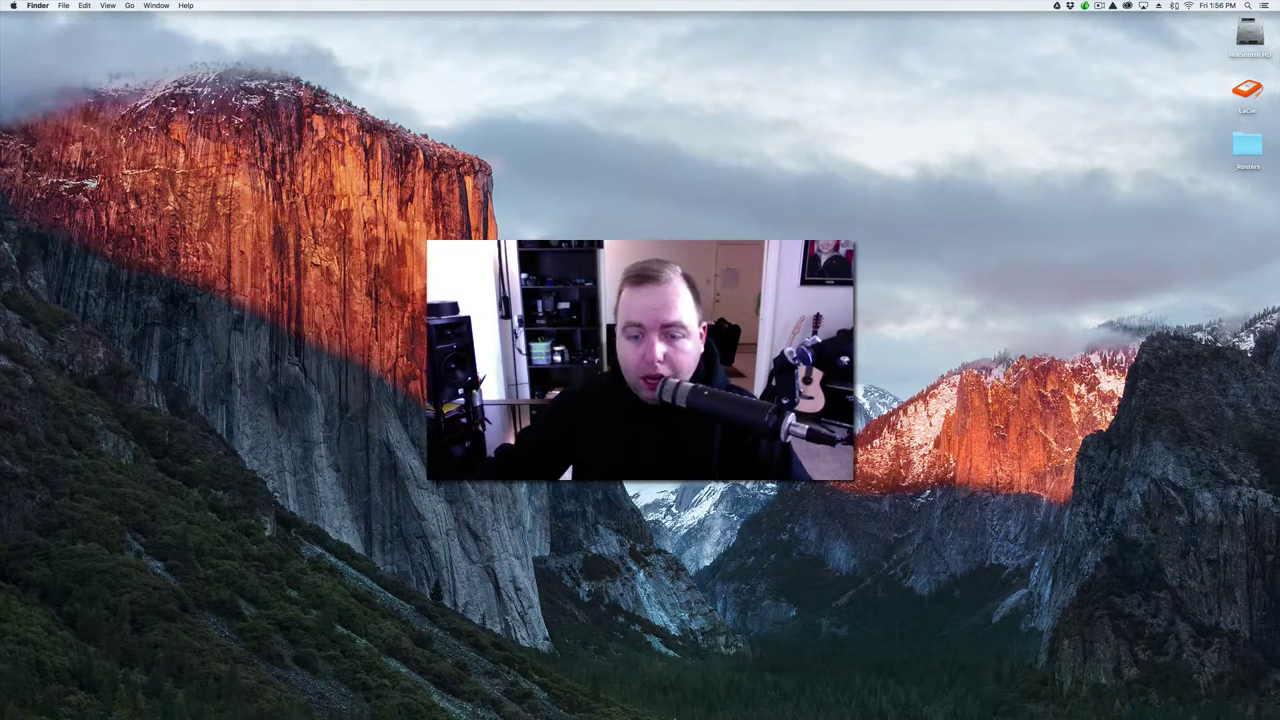
# Quit the empty Photo Mechanic window and open LaCie's 160505 BB First Colonial vs Ocean Lakes folder in Finder.
pyautogui.moveTo(674, 710)
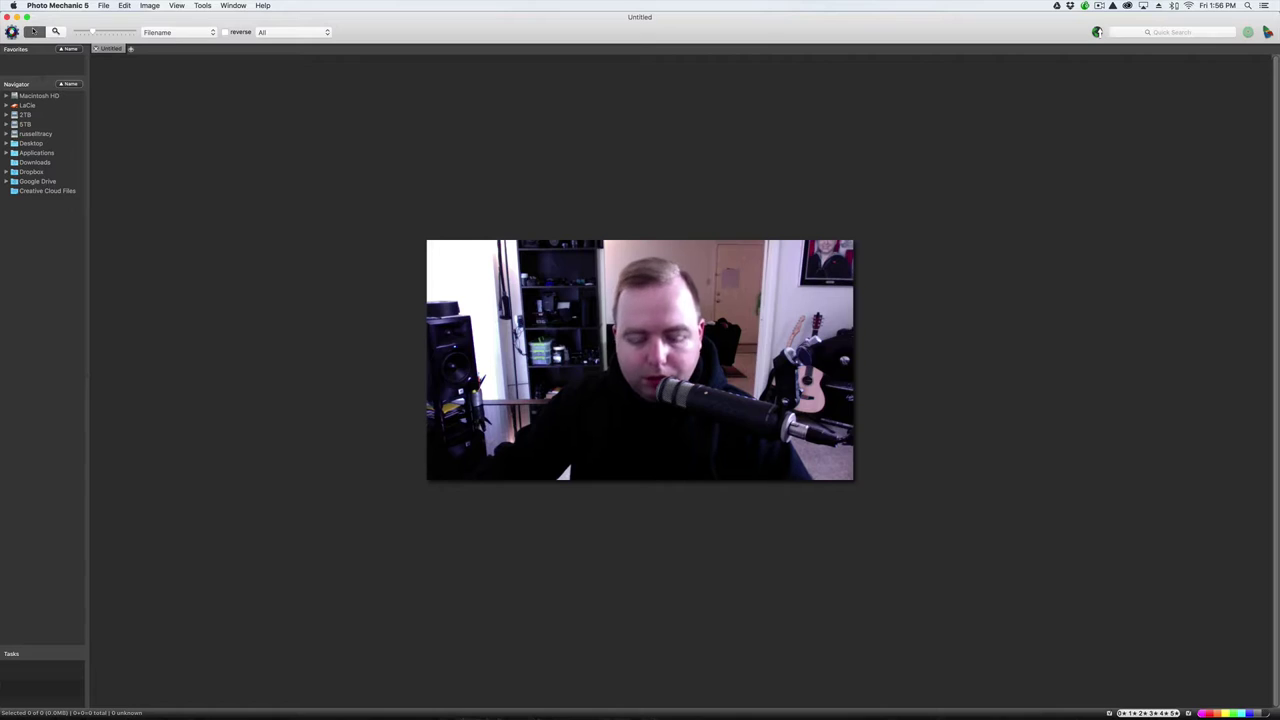
pyautogui.press('super+q')
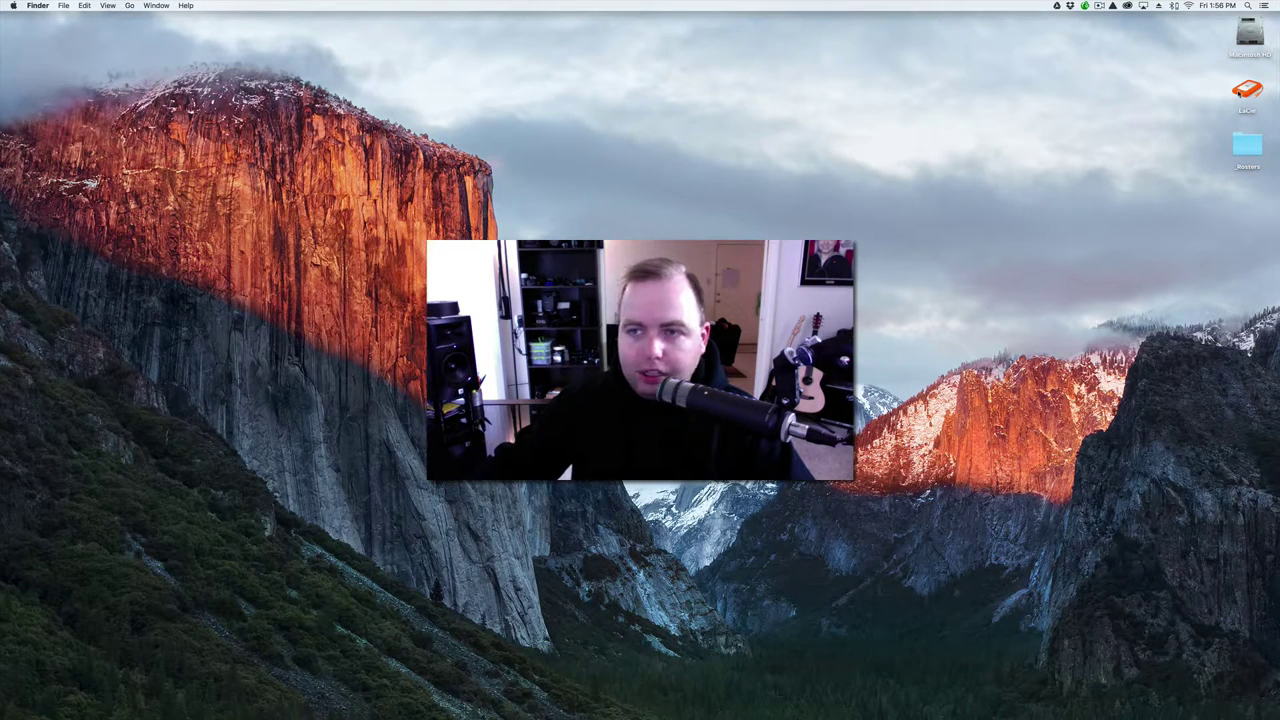
pyautogui.click(1246, 90)
pyautogui.press('super+o')
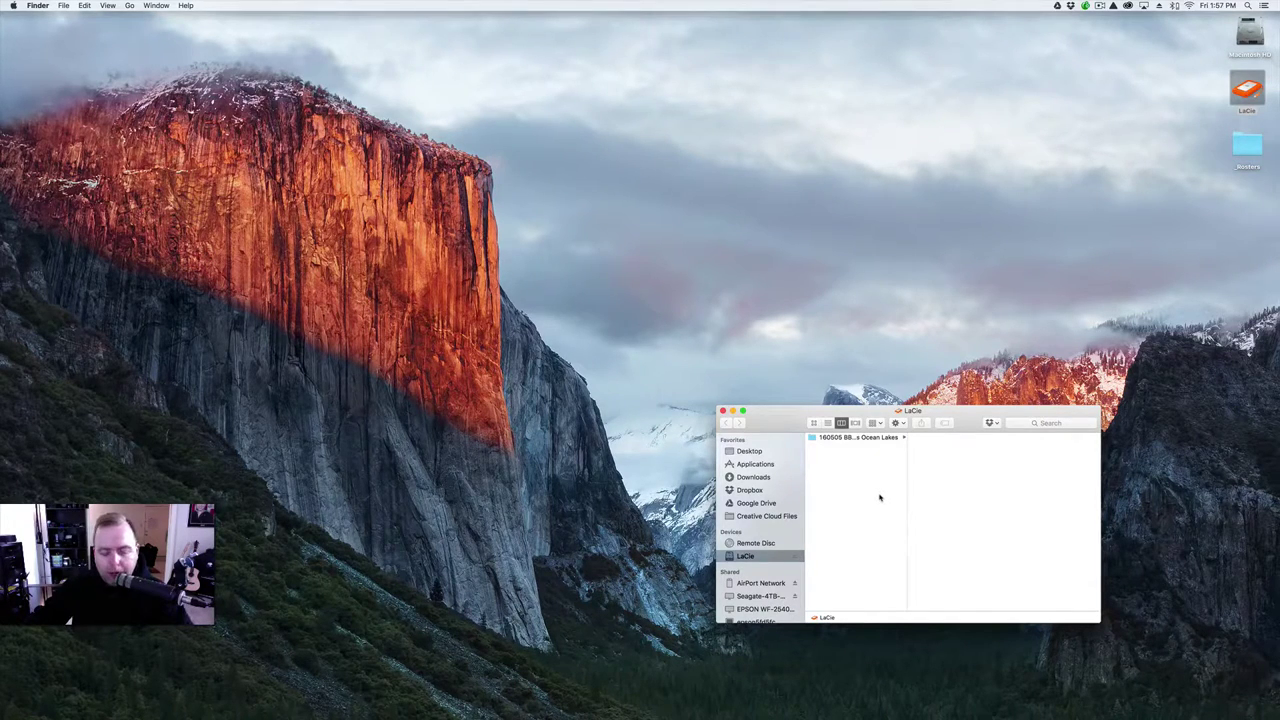
pyautogui.click(845, 438)
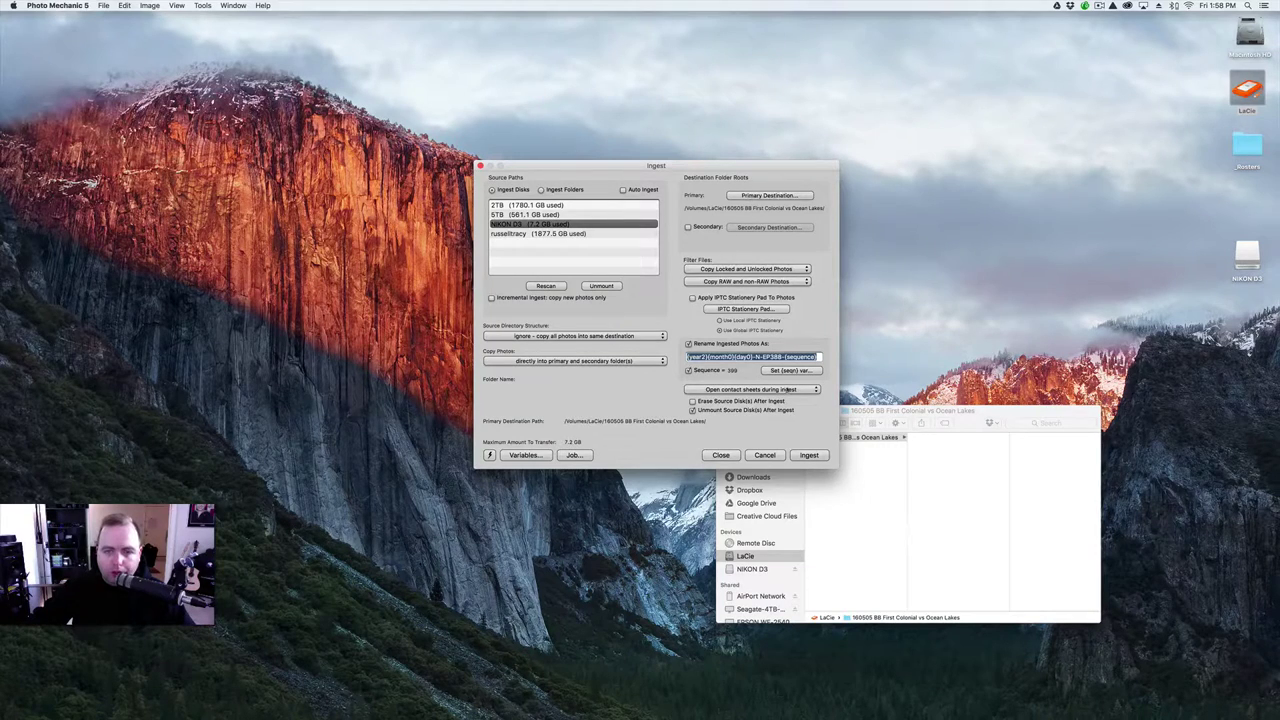
# Set the ingest primary destination to LaCie > 160505 BB First Colonial vs Ocean Lakes, then close Finder.
pyautogui.click(733, 196)
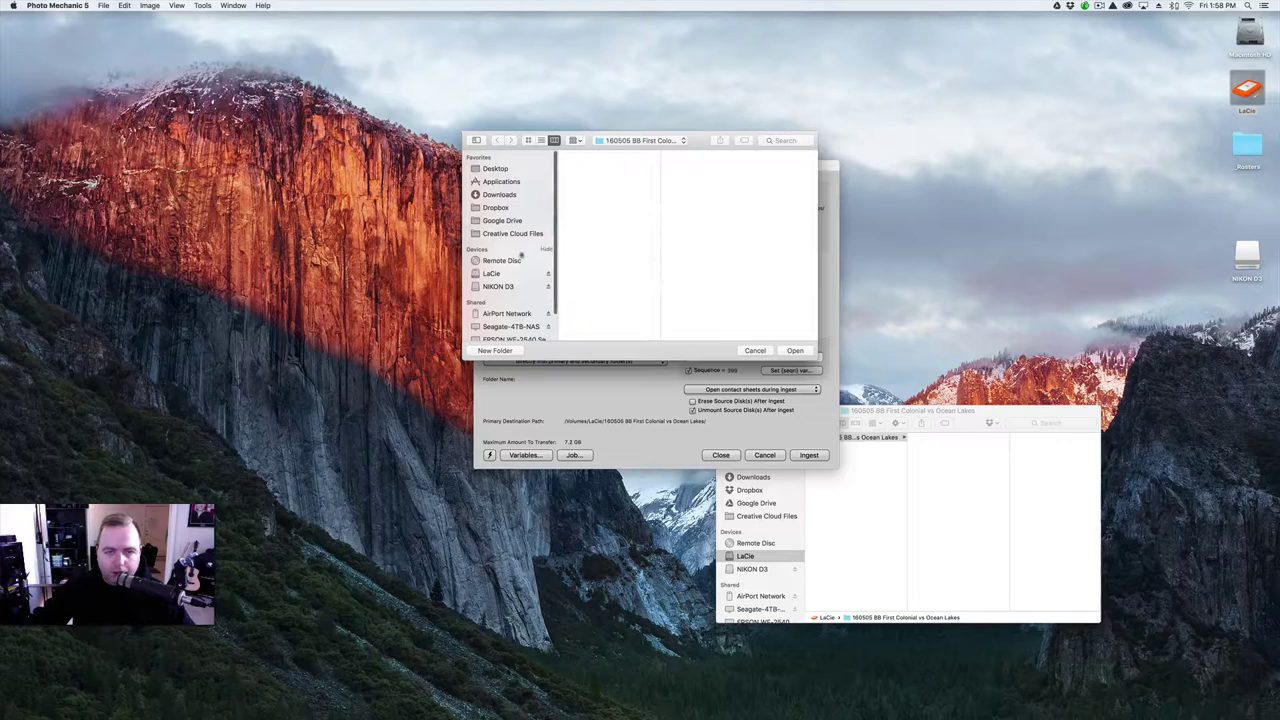
pyautogui.click(500, 276)
pyautogui.click(586, 156)
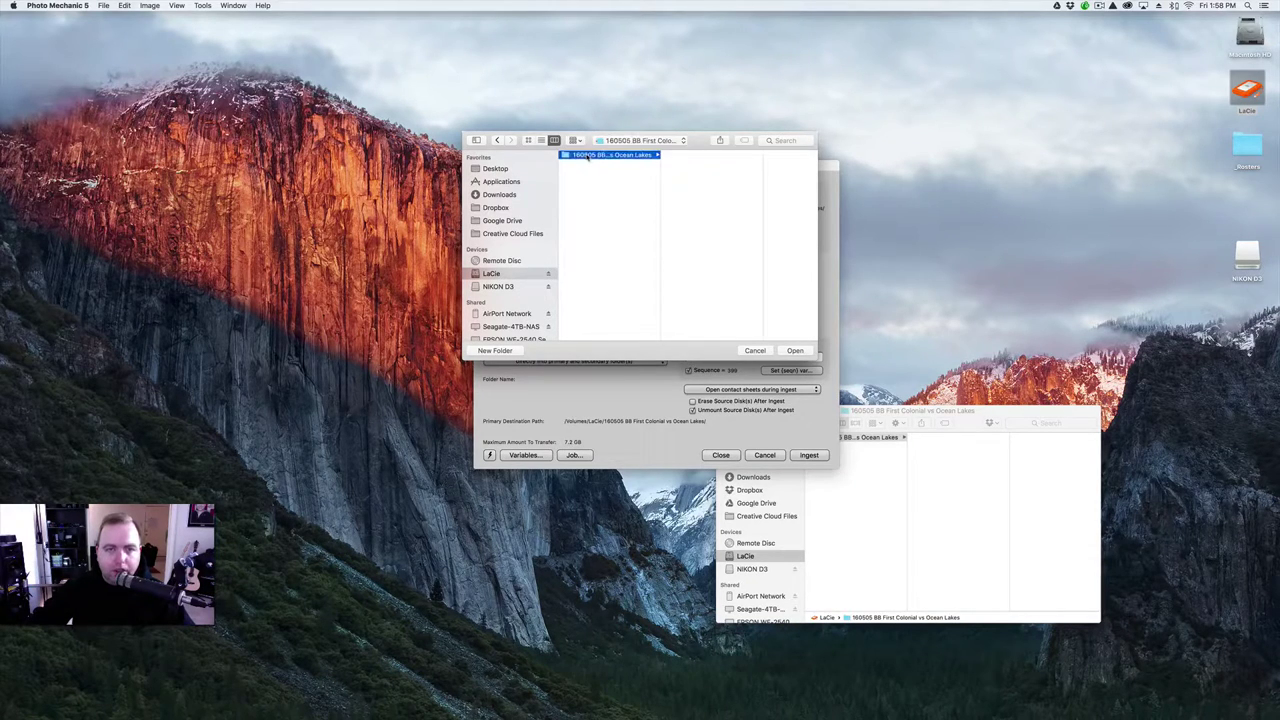
pyautogui.click(801, 351)
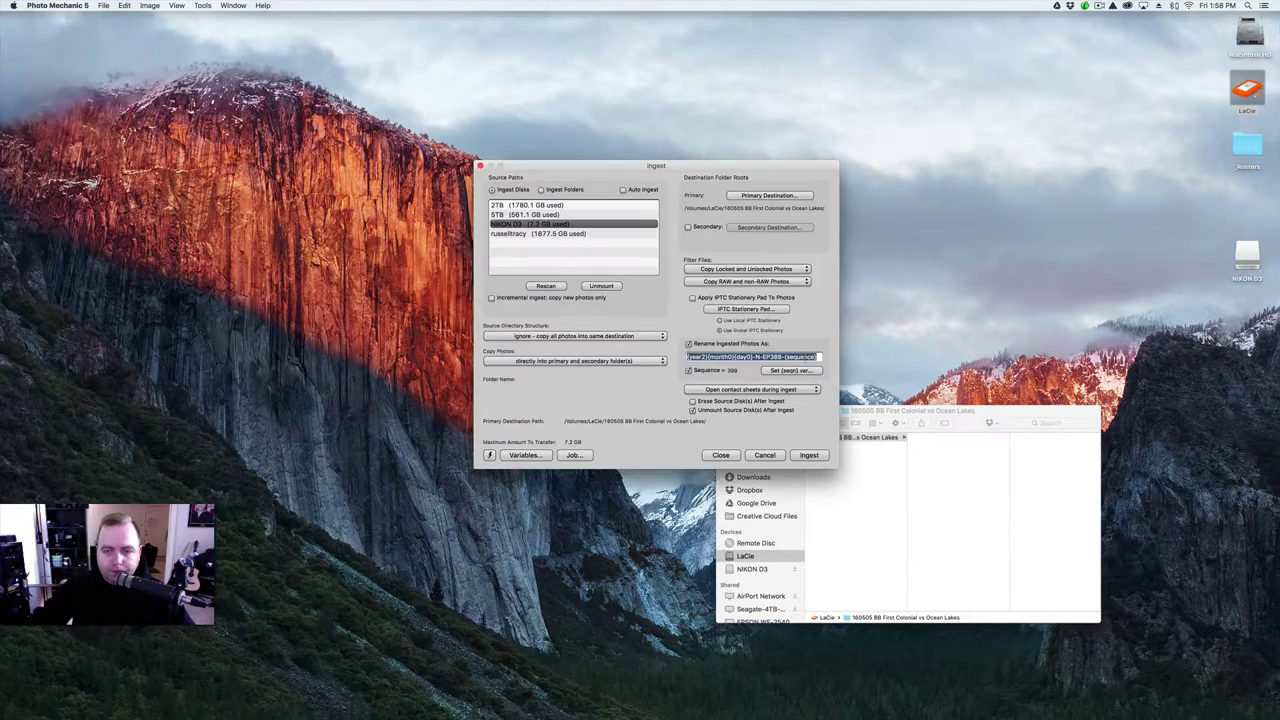
pyautogui.click(889, 489)
pyautogui.press('super+w')
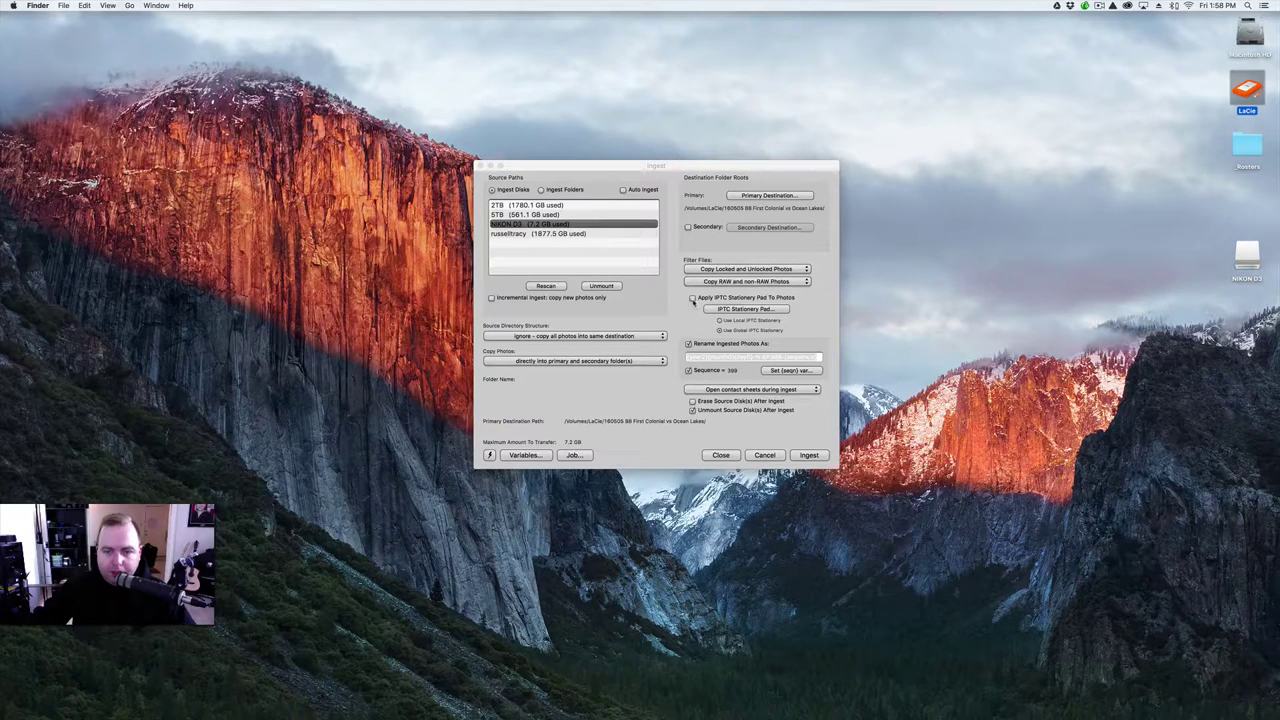
# Apply the IPTC stationery pad (Ocean Lakes v. First Colonial, Virginia Beach) to photos during ingest.
pyautogui.click(691, 298)
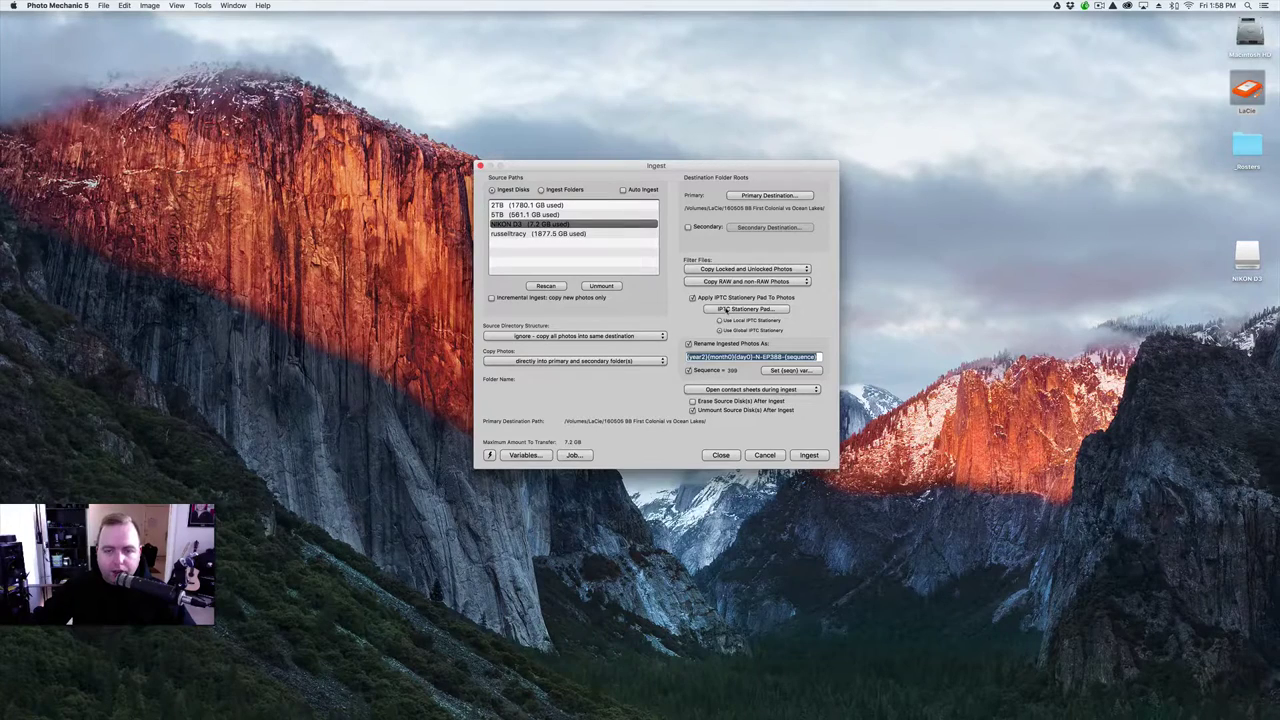
pyautogui.click(726, 311)
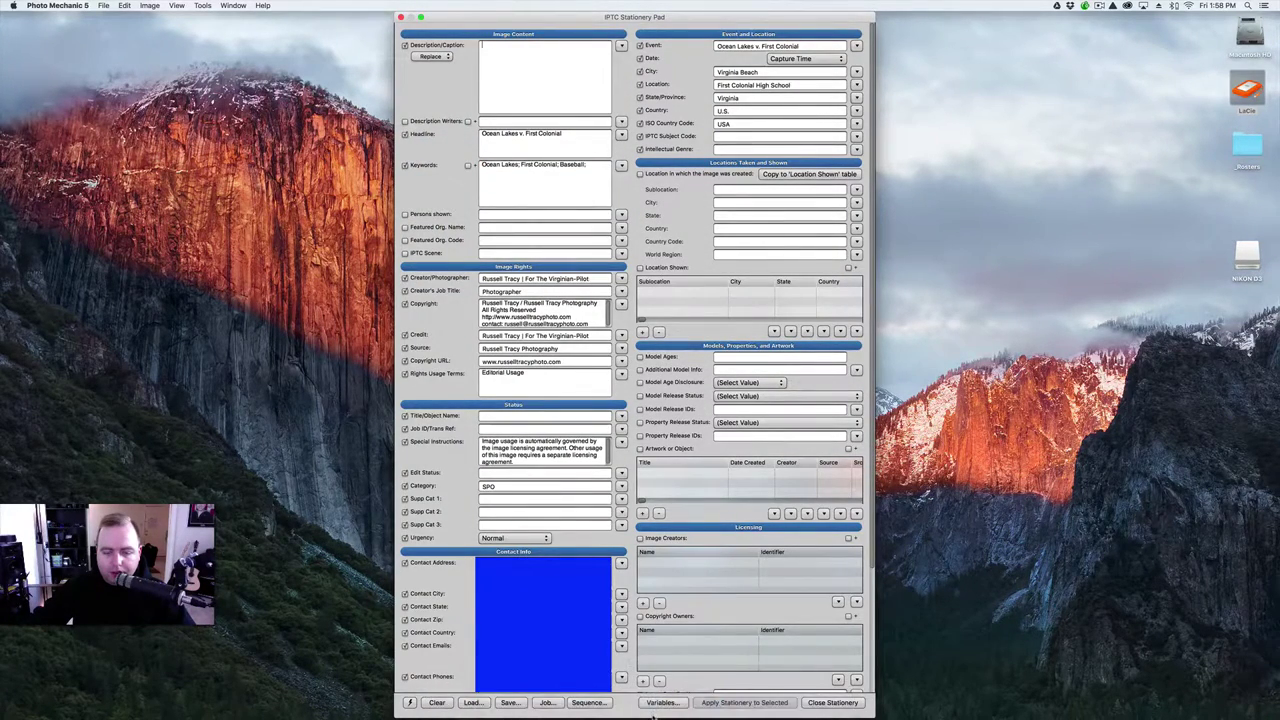
pyautogui.moveTo(652, 716); pyautogui.dragTo(623, 575)
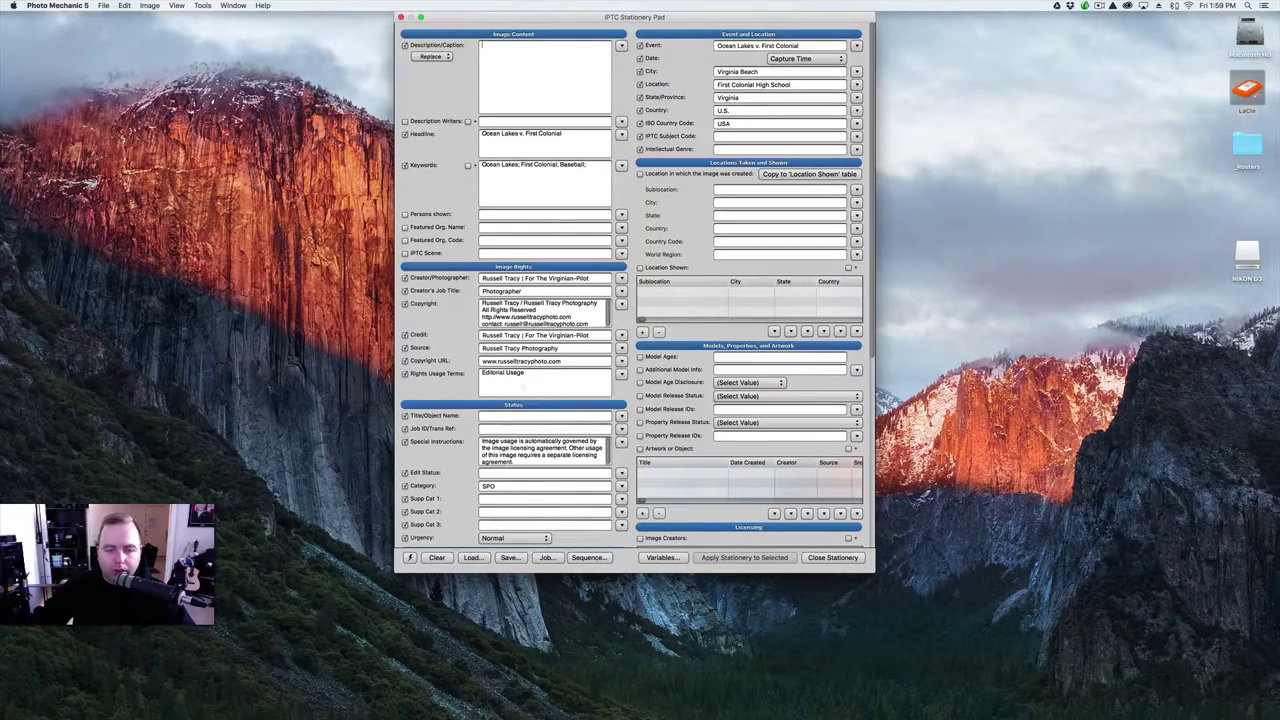
pyautogui.click(836, 557)
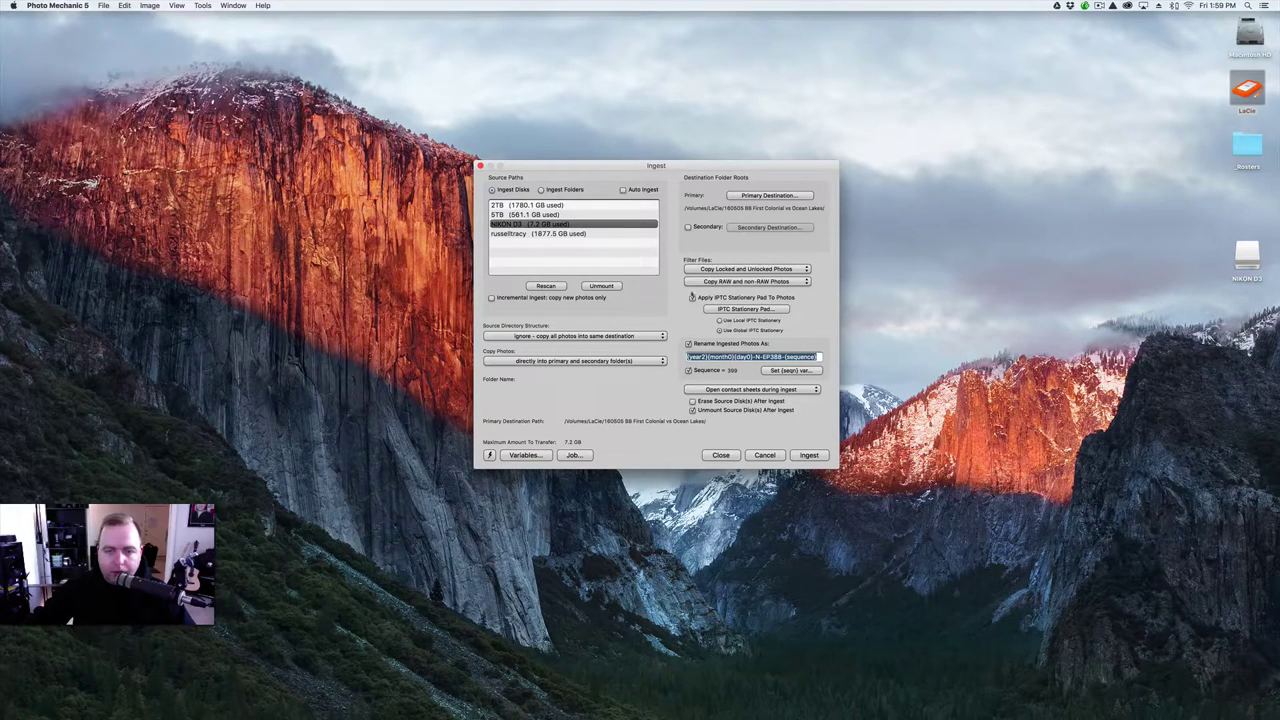
# Reset the {seqn} sequence number to 001 and unmount the source disk after ingest.
pyautogui.click(692, 298)
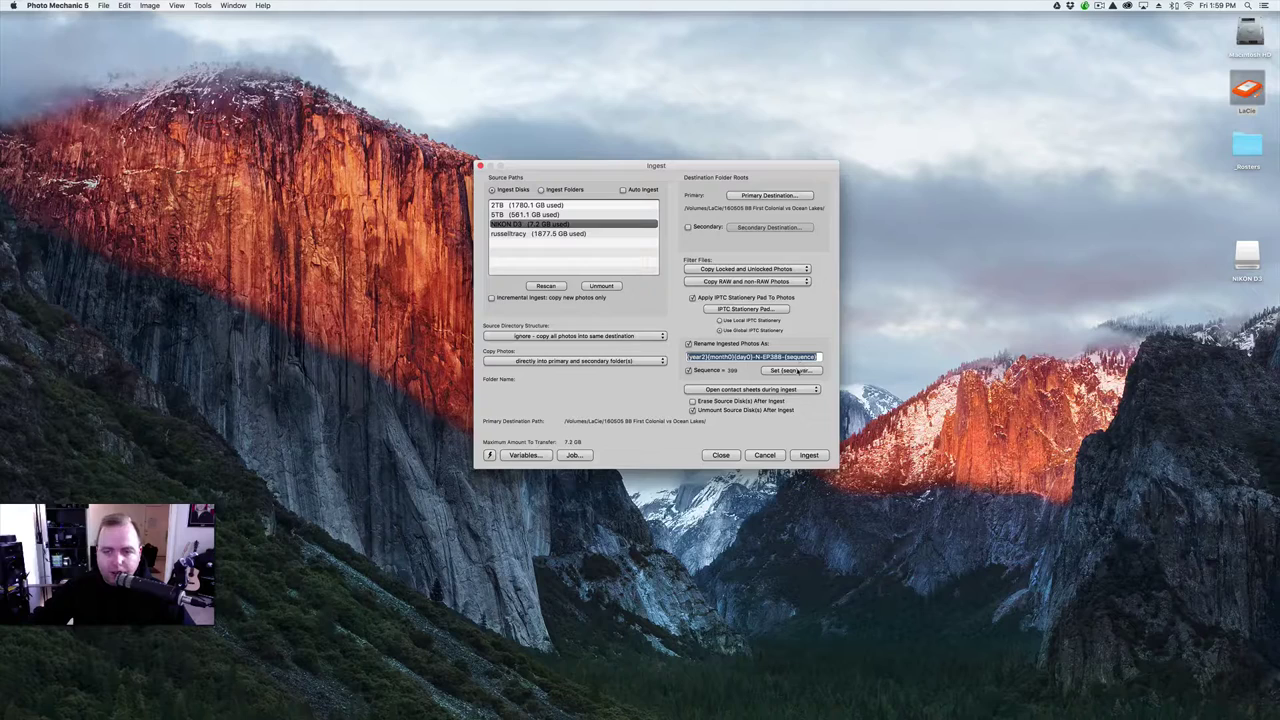
pyautogui.click(800, 371)
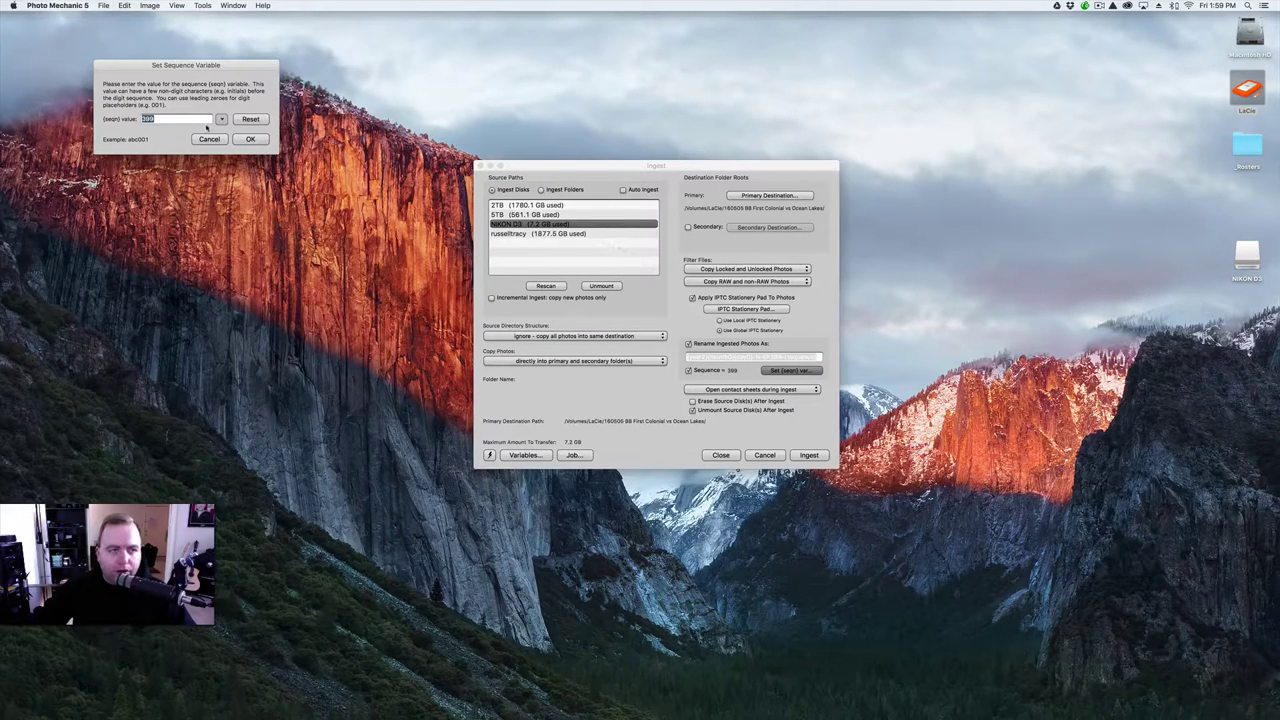
pyautogui.click(248, 120)
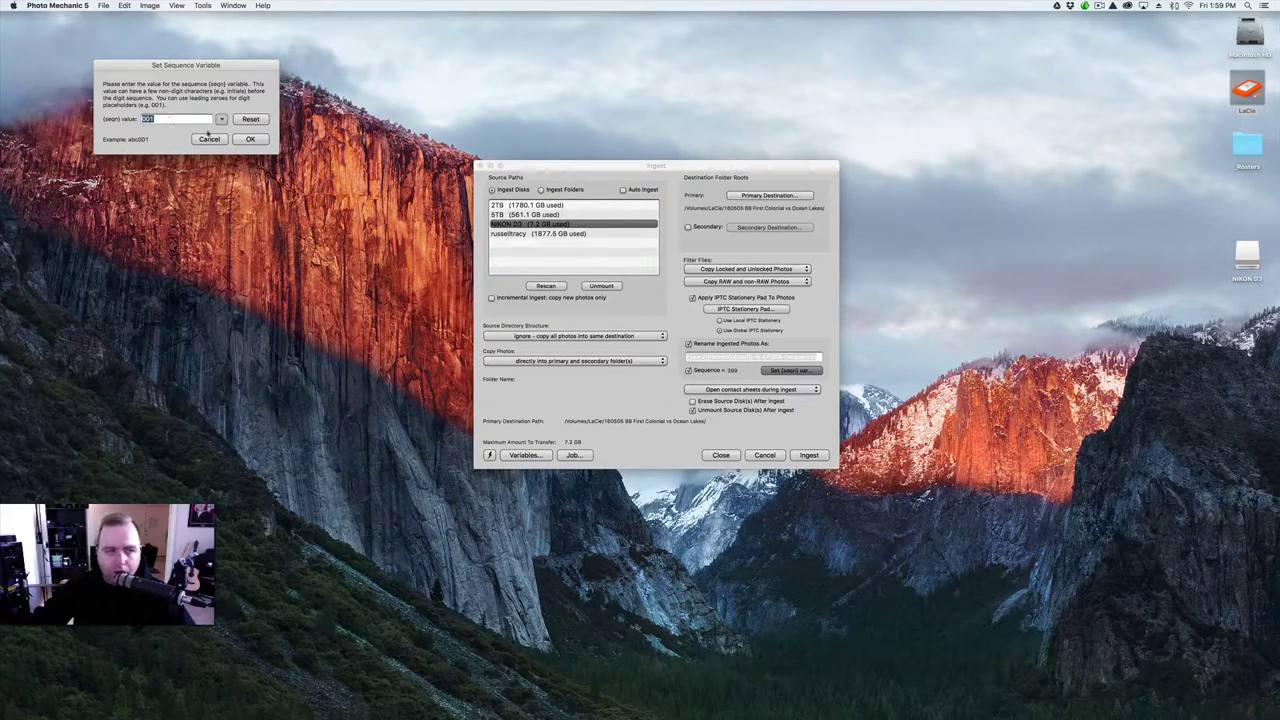
pyautogui.click(251, 139)
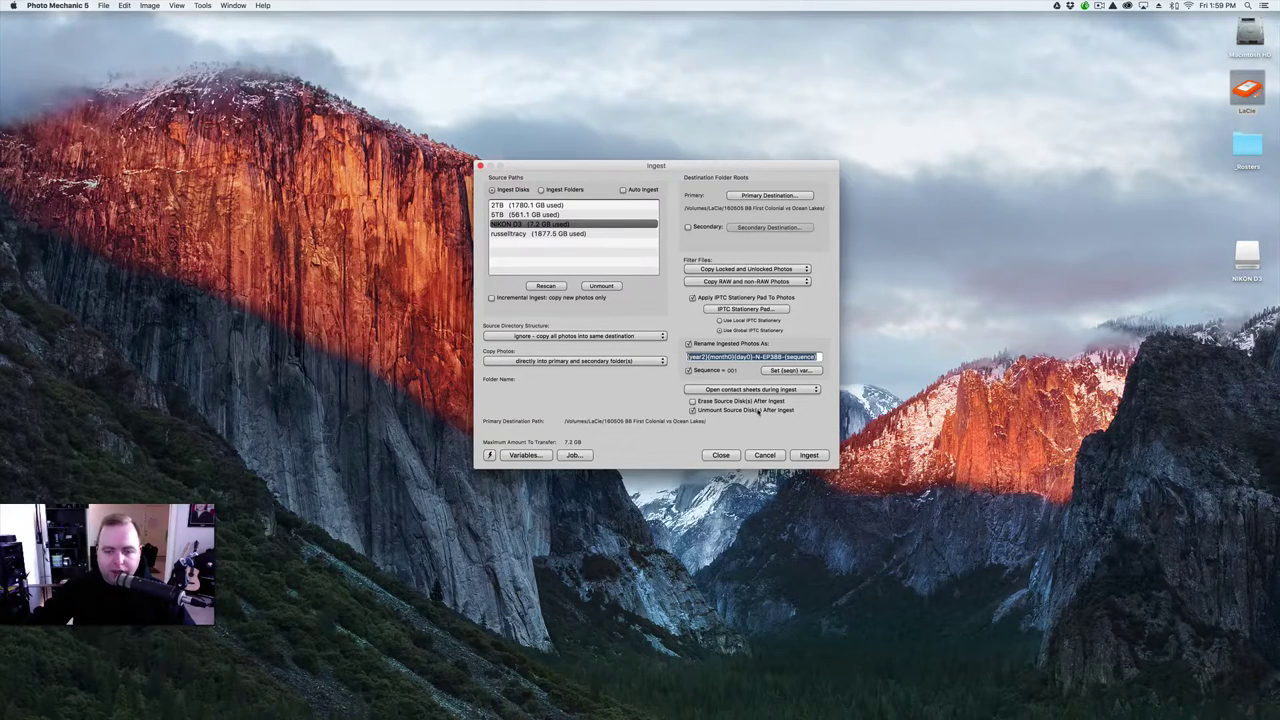
pyautogui.click(692, 410)
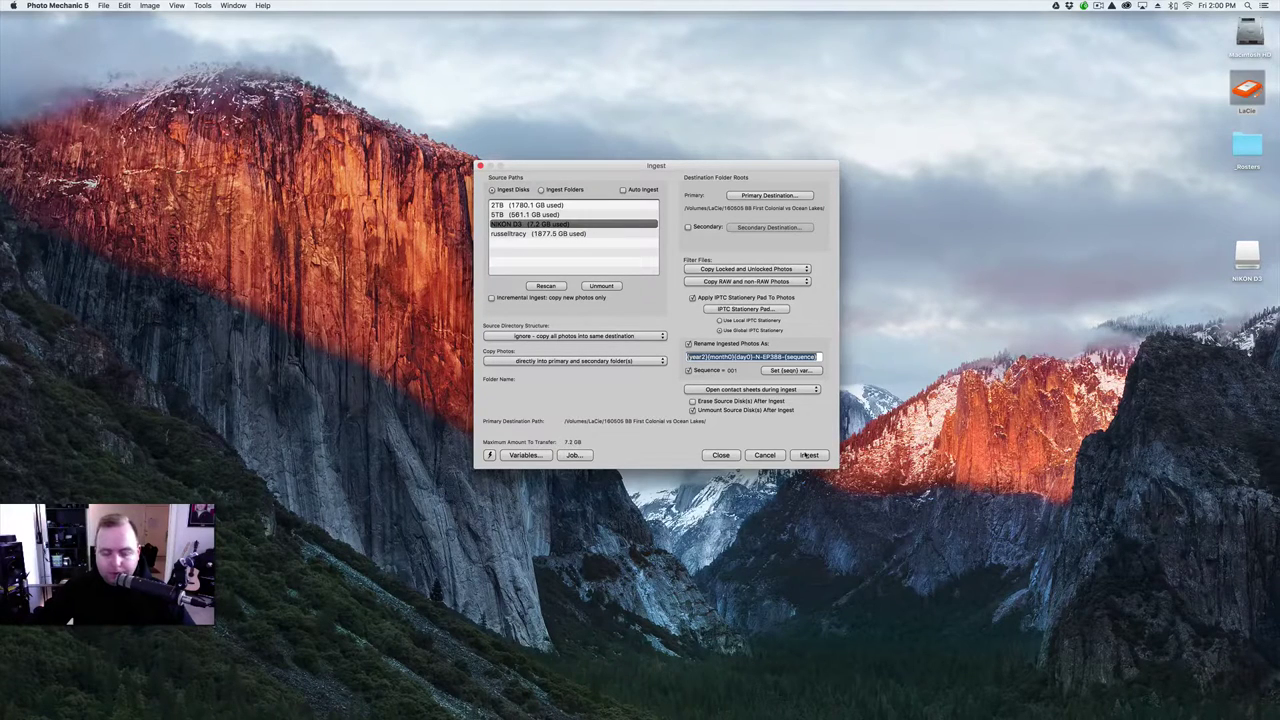
# Ingest the NIKON D3 card into the game folder and select thumbnail 027 on the contact sheet.
pyautogui.click(808, 455)
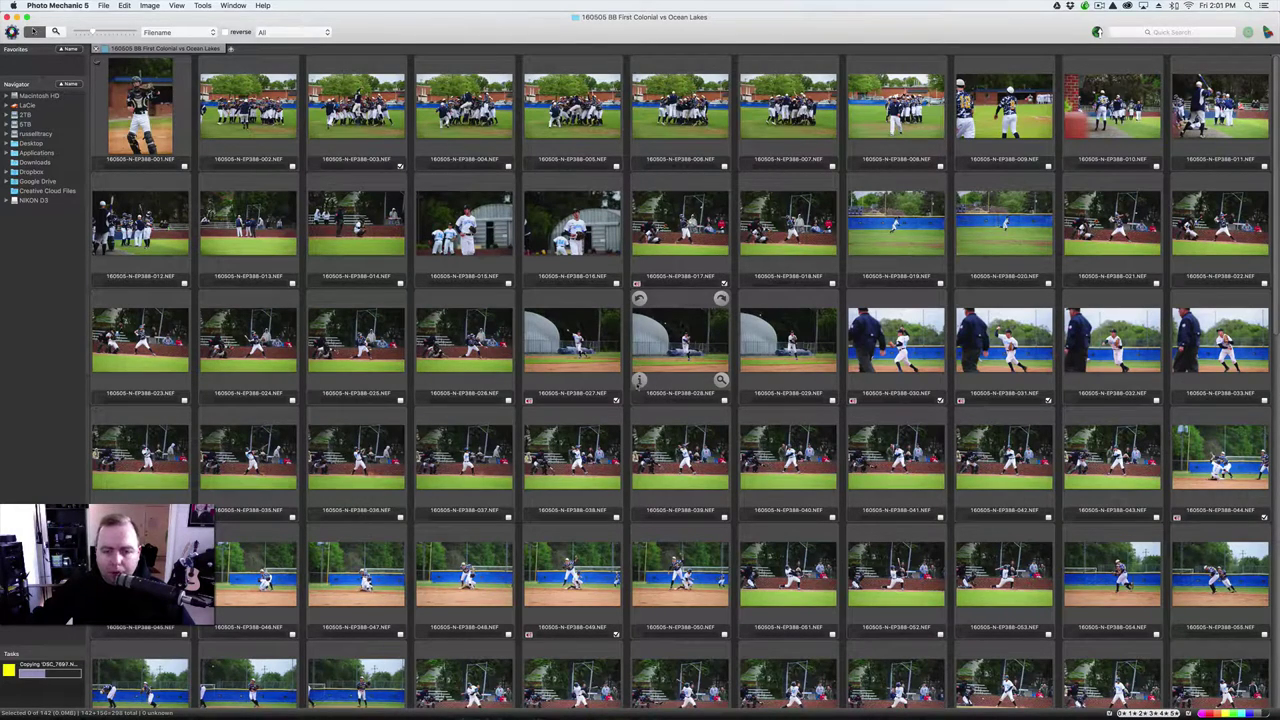
pyautogui.moveTo(622, 401)
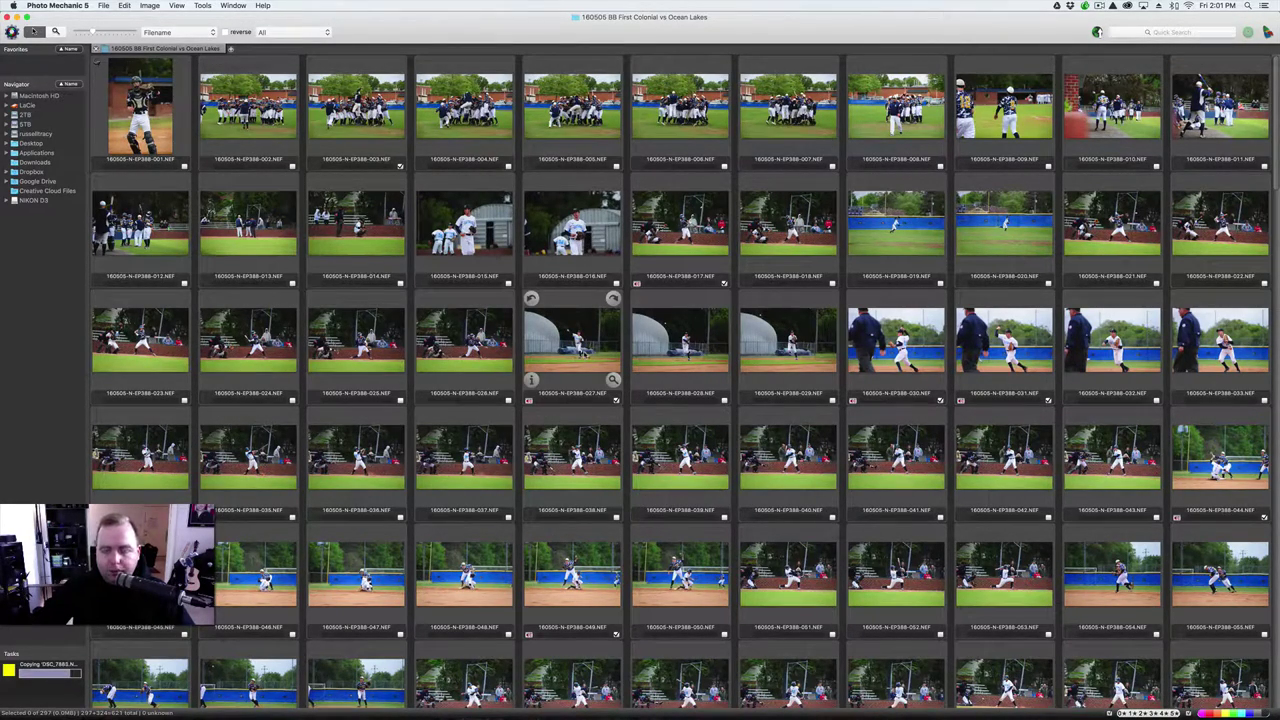
pyautogui.click(572, 348)
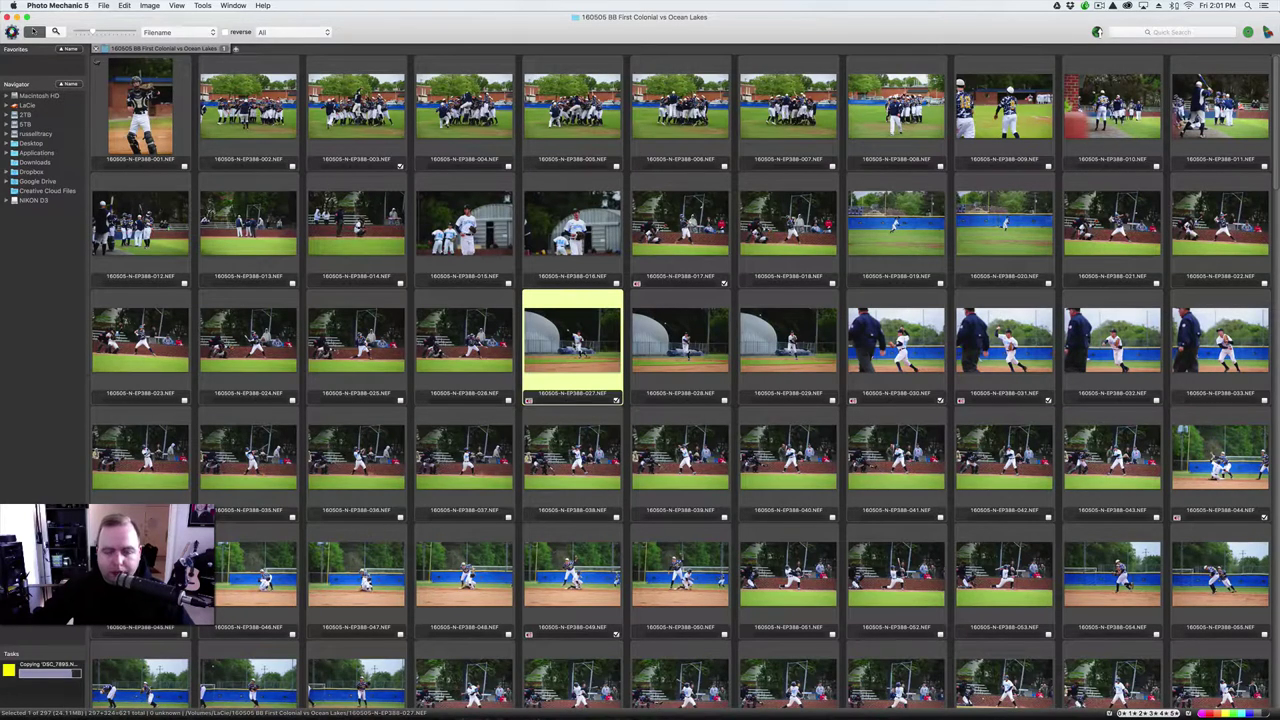
# Review photos 027 through 030 full size, checking 028 at 100% zoom.
pyautogui.doubleClick(572, 348)
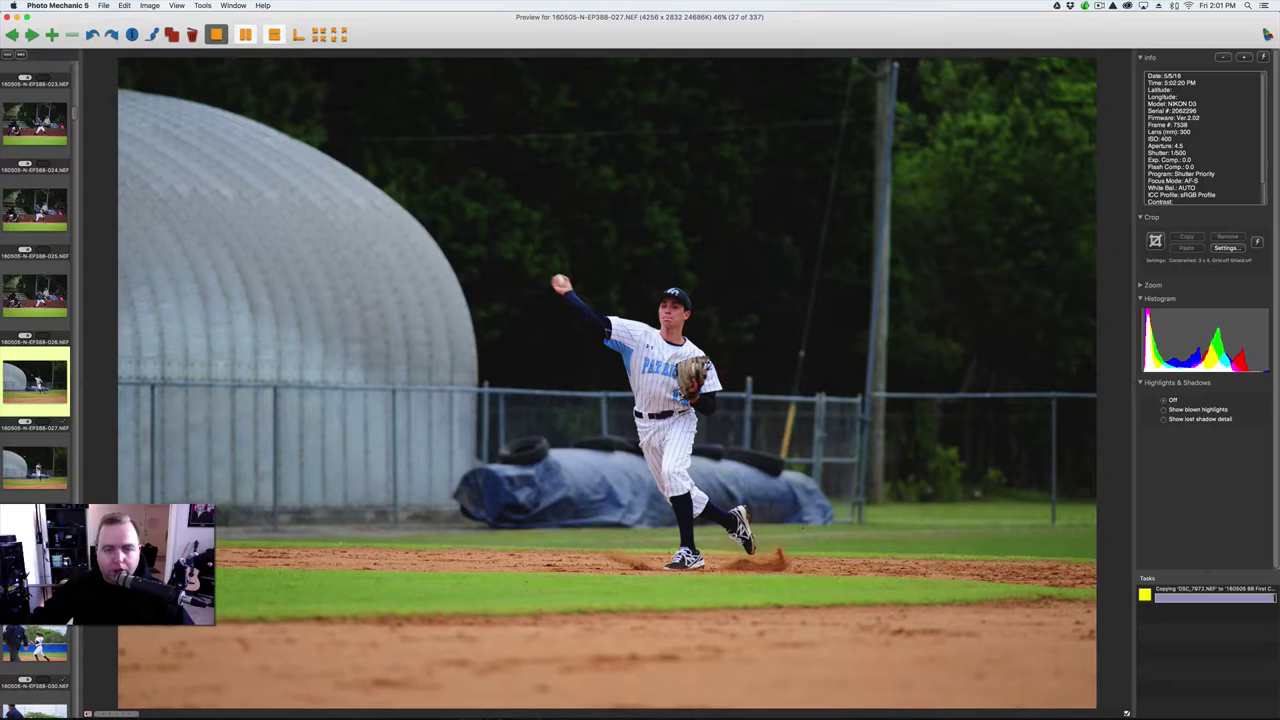
pyautogui.press('Escape')
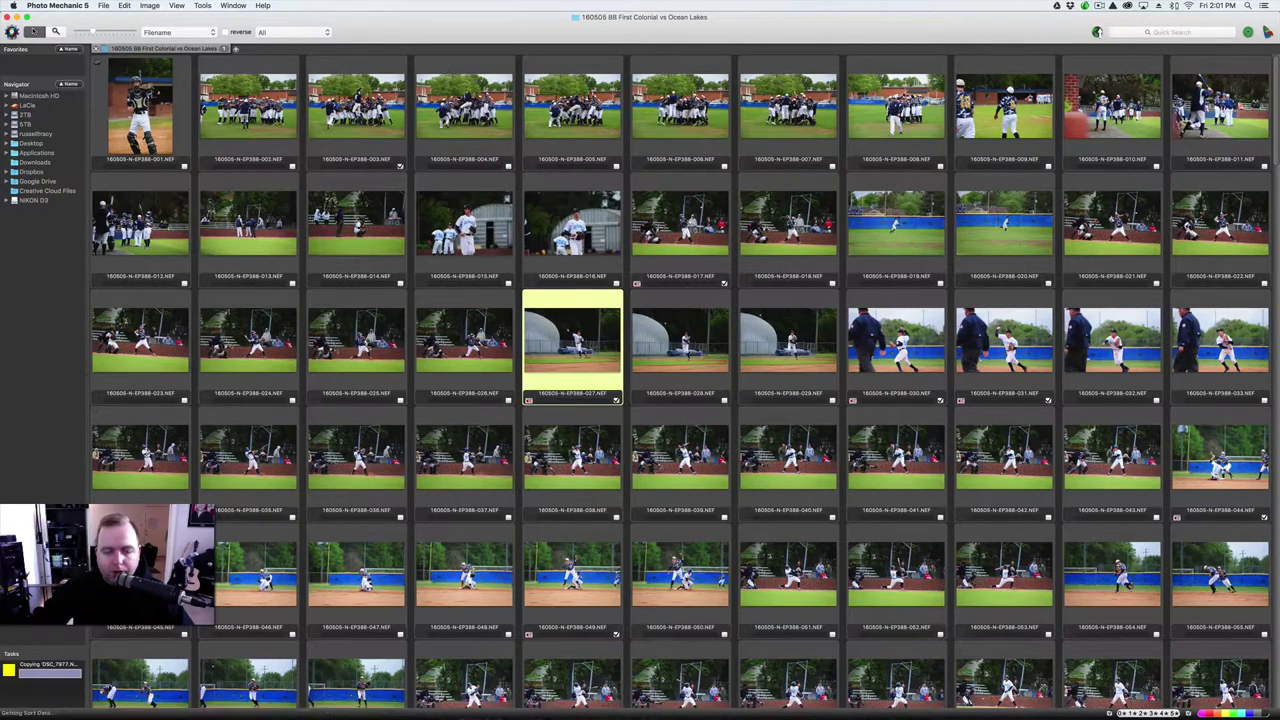
pyautogui.doubleClick(573, 365)
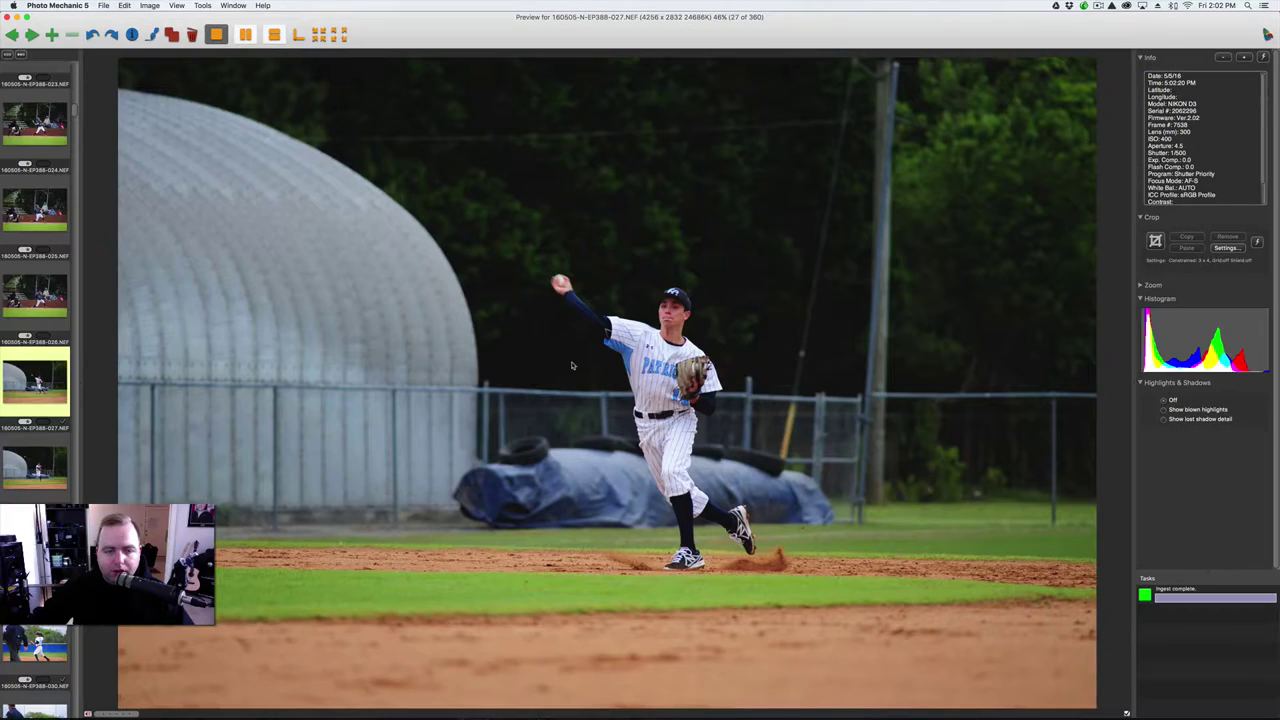
pyautogui.press('Right')
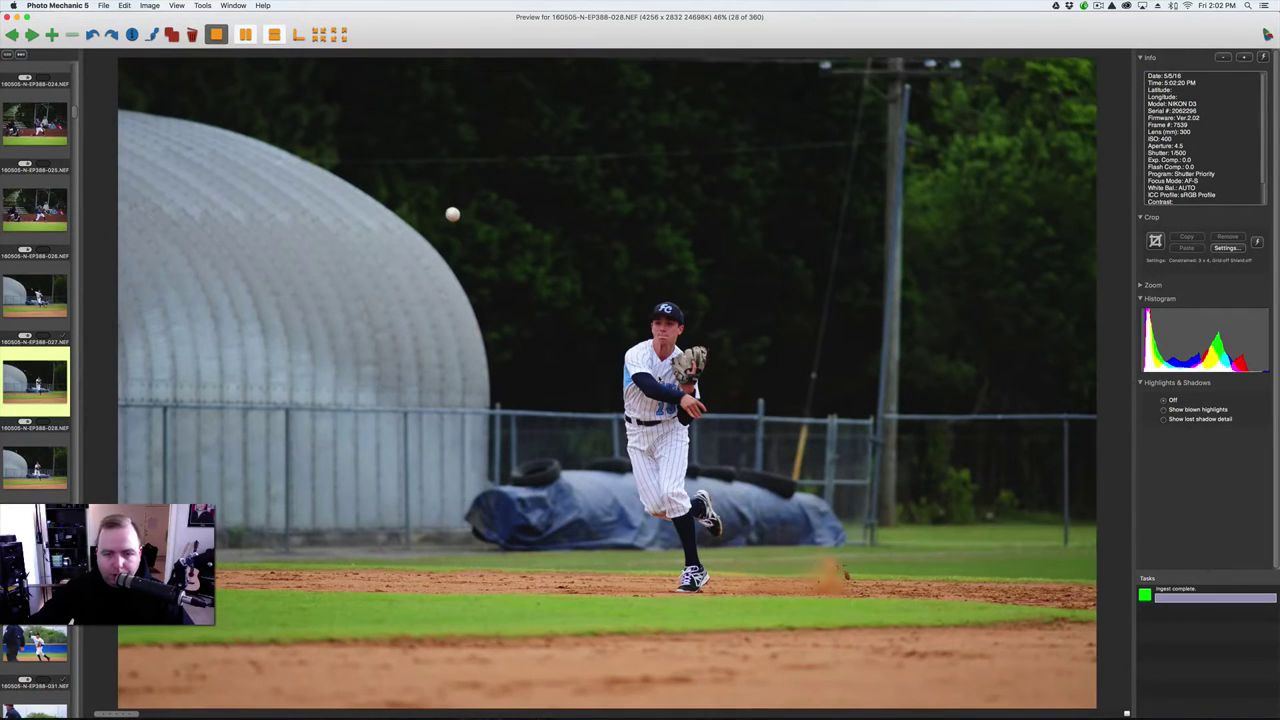
pyautogui.press('Right')
pyautogui.press('Right')
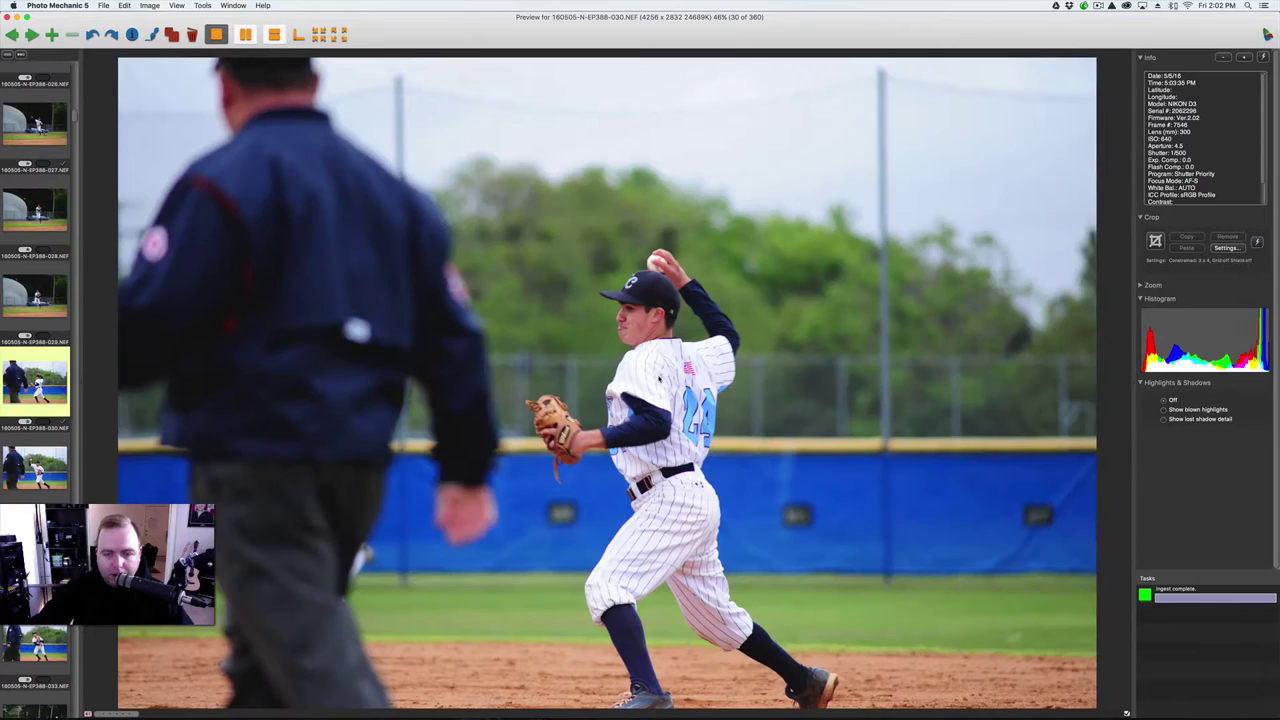
pyautogui.press('Left')
pyautogui.press('Left')
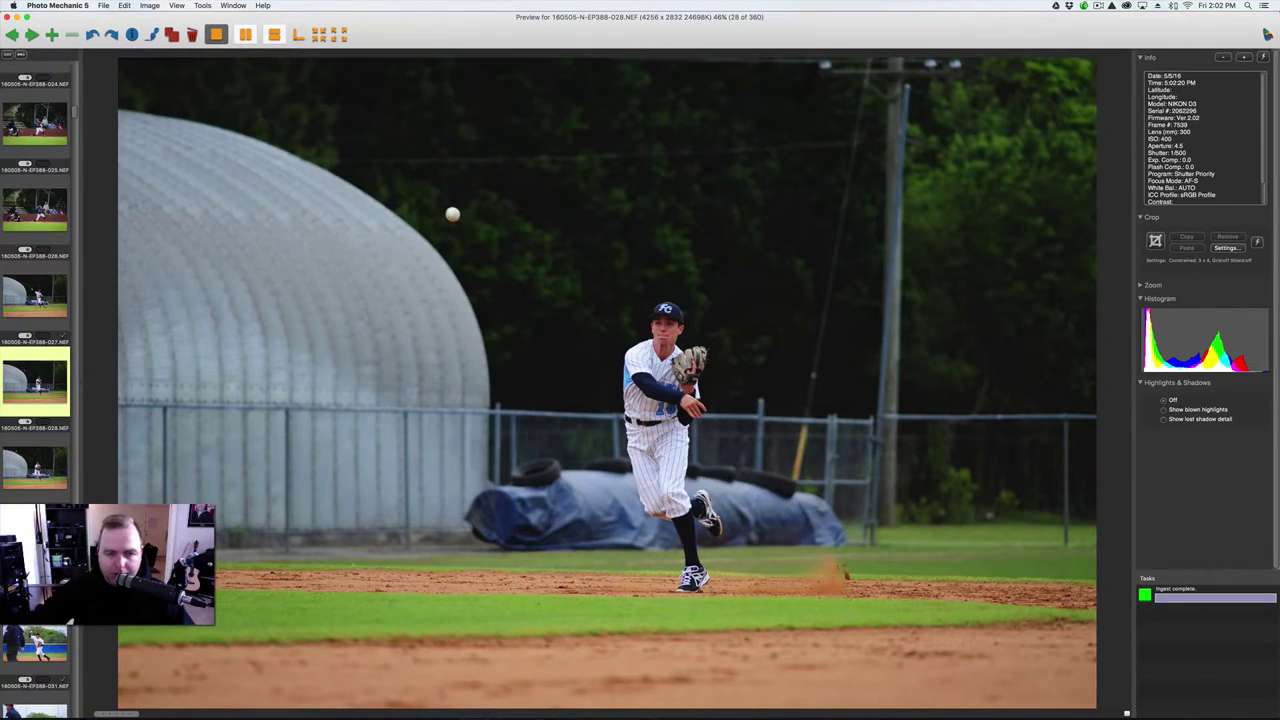
pyautogui.press('super+equal')
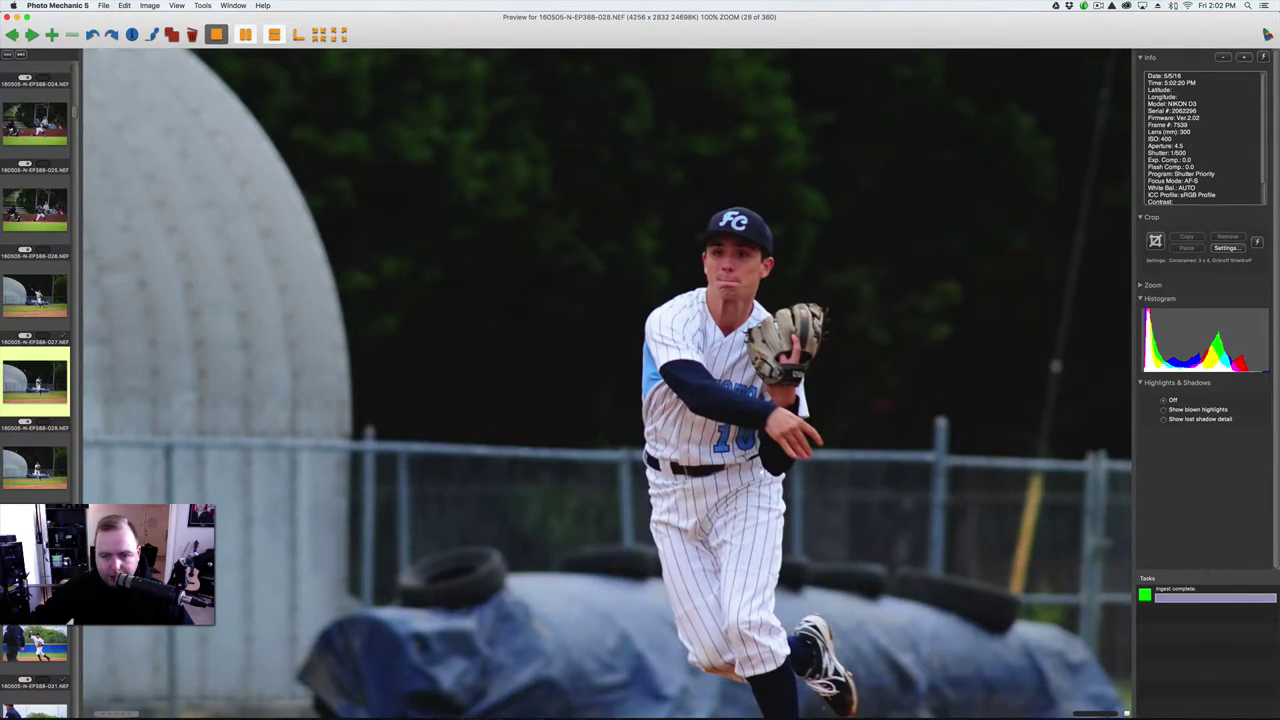
pyautogui.press('Right')
pyautogui.press('Right')
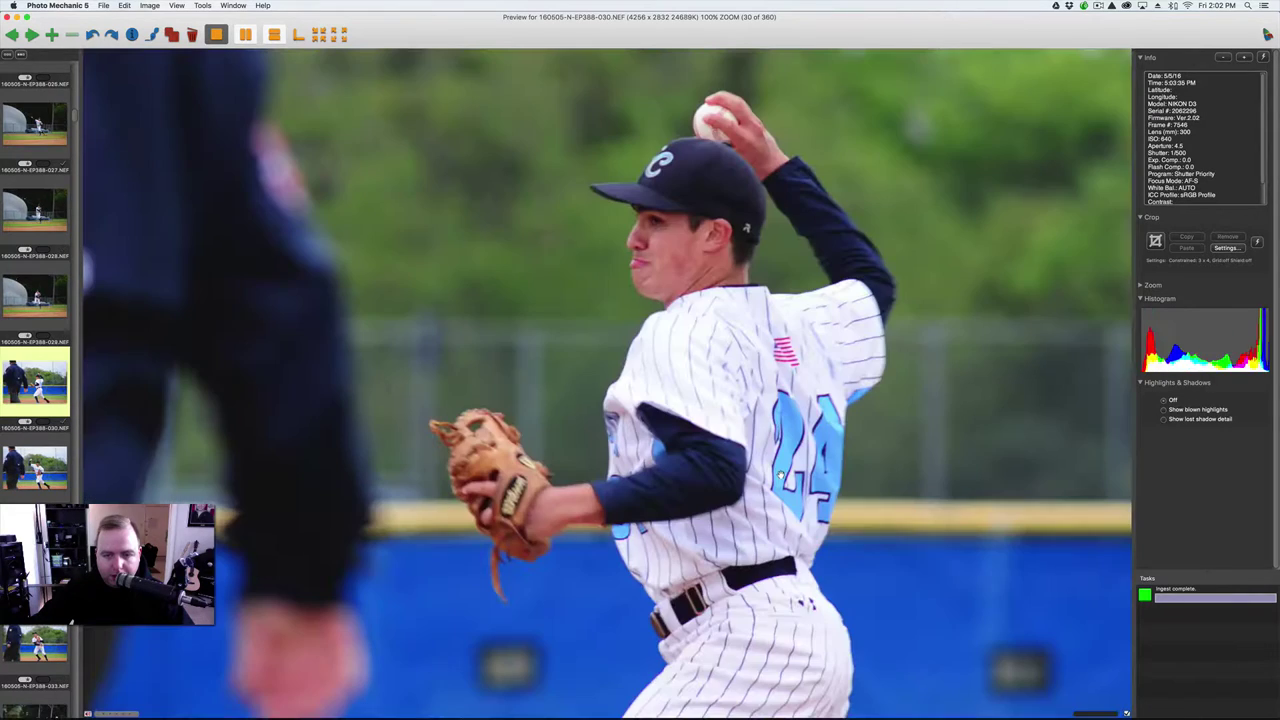
pyautogui.press('Left')
pyautogui.press('Left')
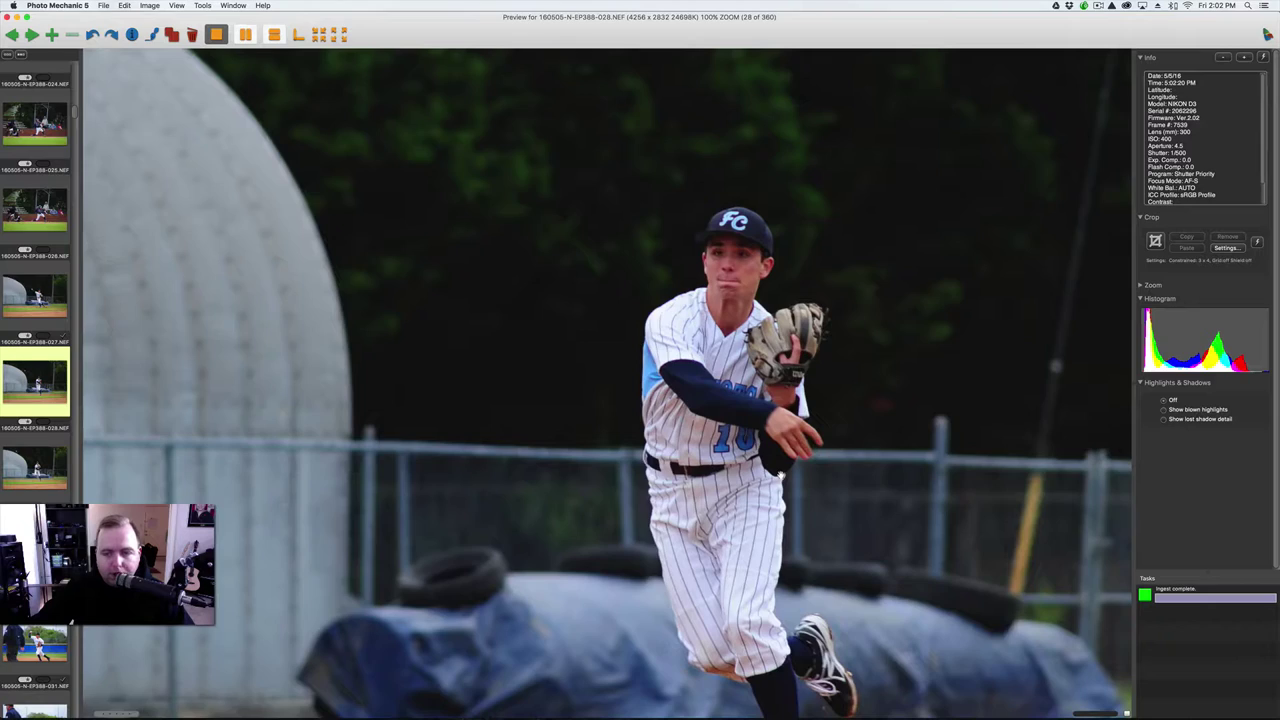
pyautogui.press('Left')
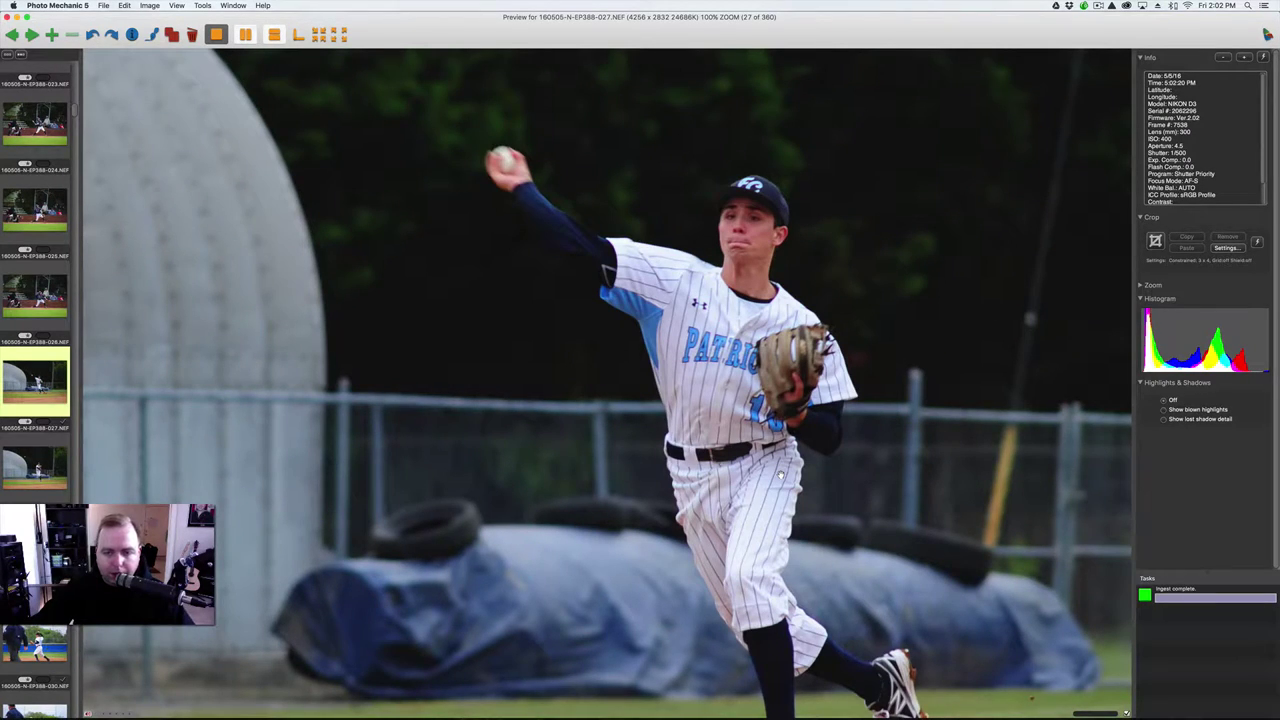
pyautogui.press('Right')
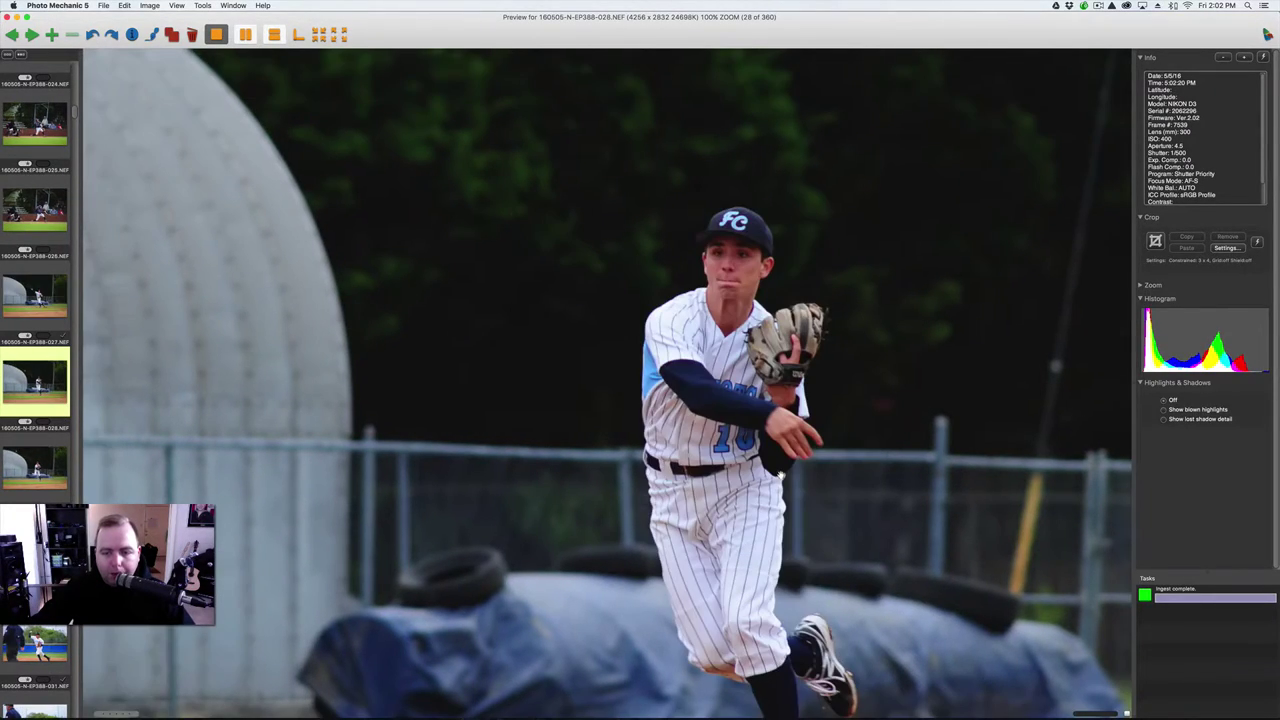
pyautogui.click(781, 476)
pyautogui.press('Escape')
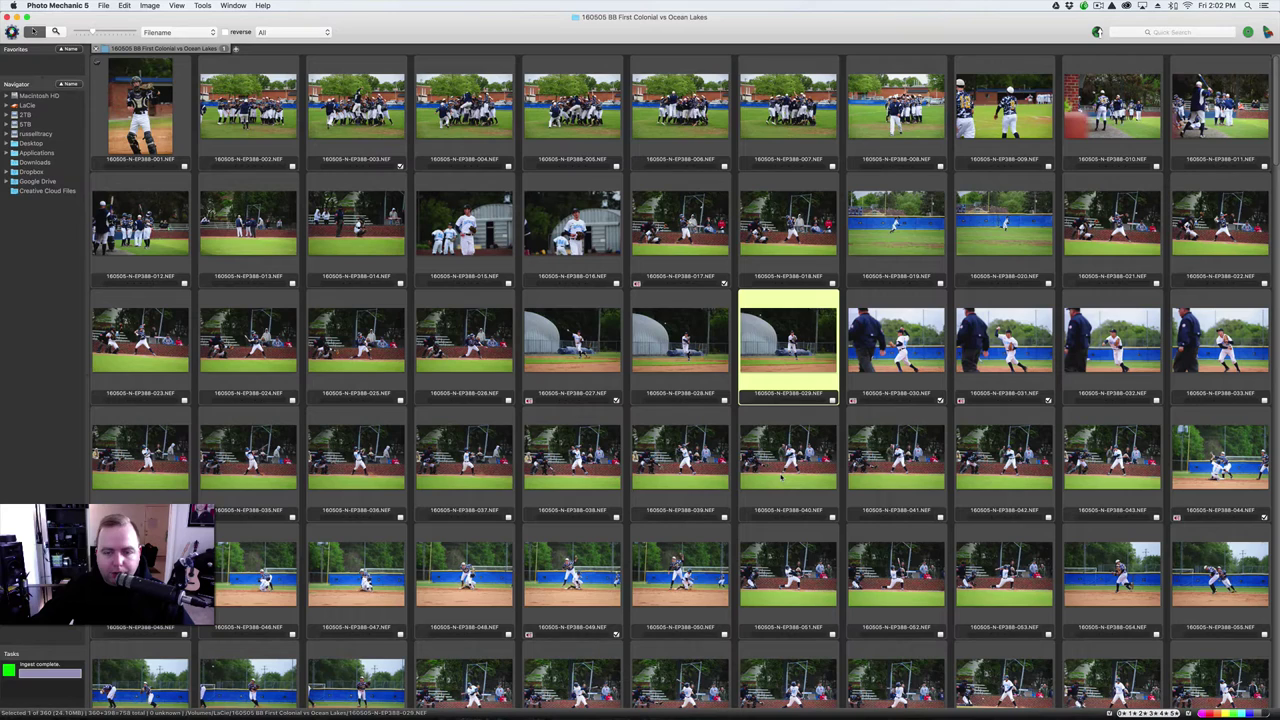
# Review photos 032 through 038 full size, then return to the contact sheet.
pyautogui.press('Right')
pyautogui.press('Right')
pyautogui.press('Right')
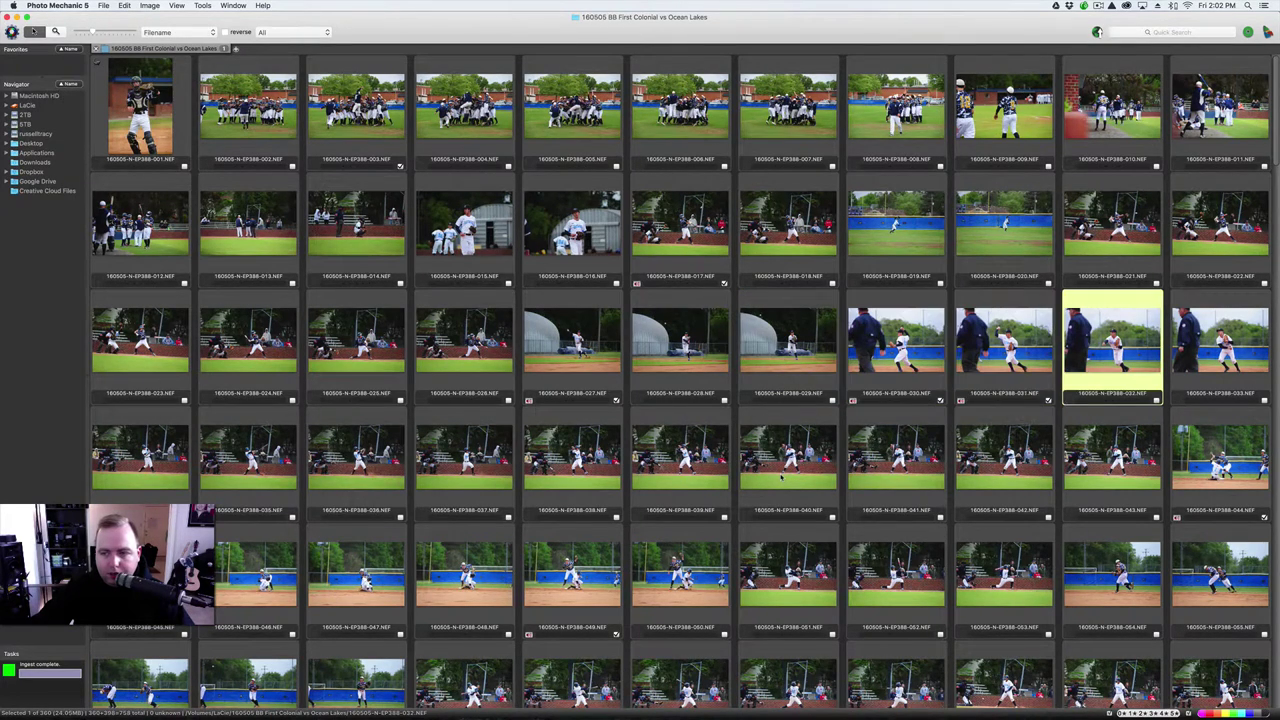
pyautogui.press('Return')
pyautogui.press('Right')
pyautogui.press('Right')
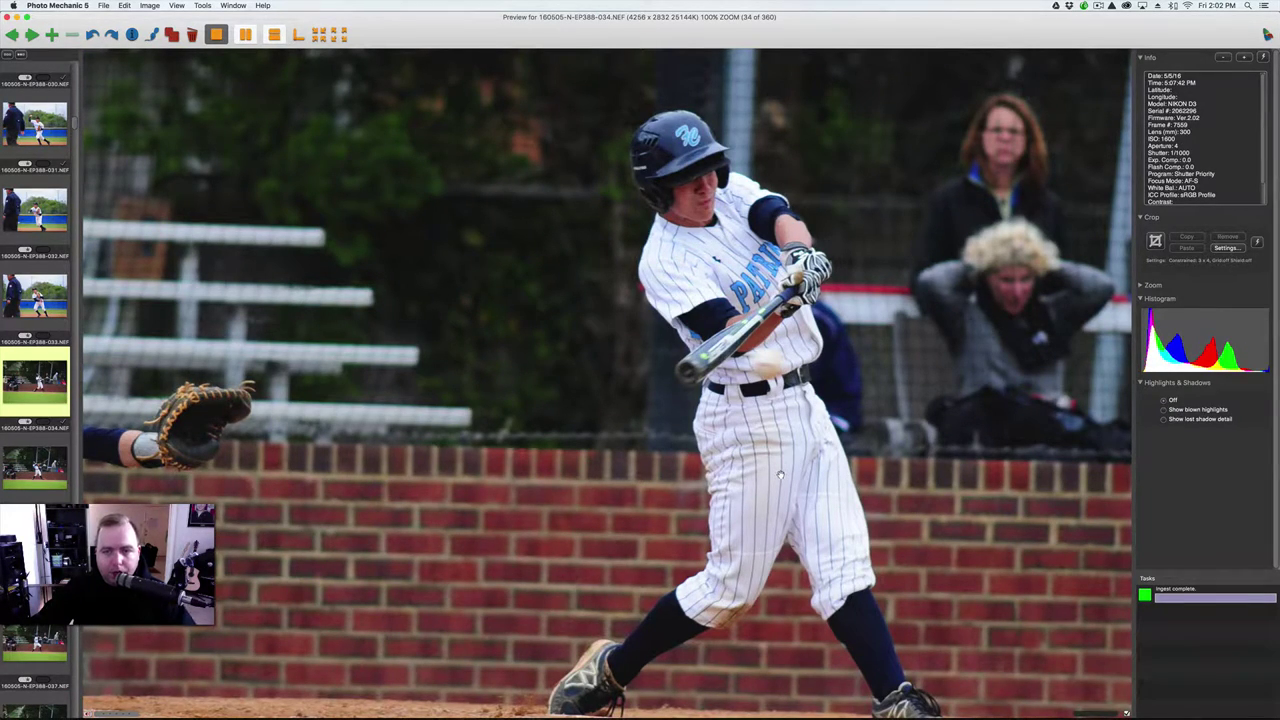
pyautogui.click(781, 476)
pyautogui.press('Right')
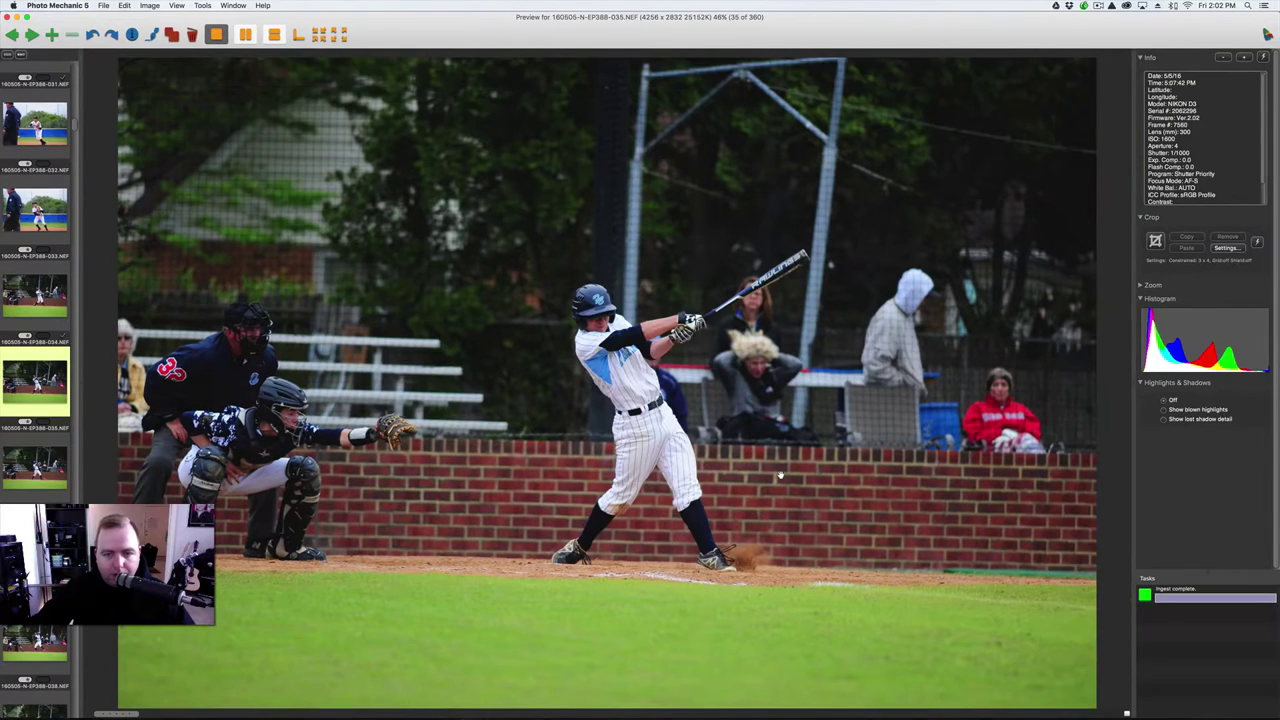
pyautogui.press('Right')
pyautogui.press('Right')
pyautogui.press('Right')
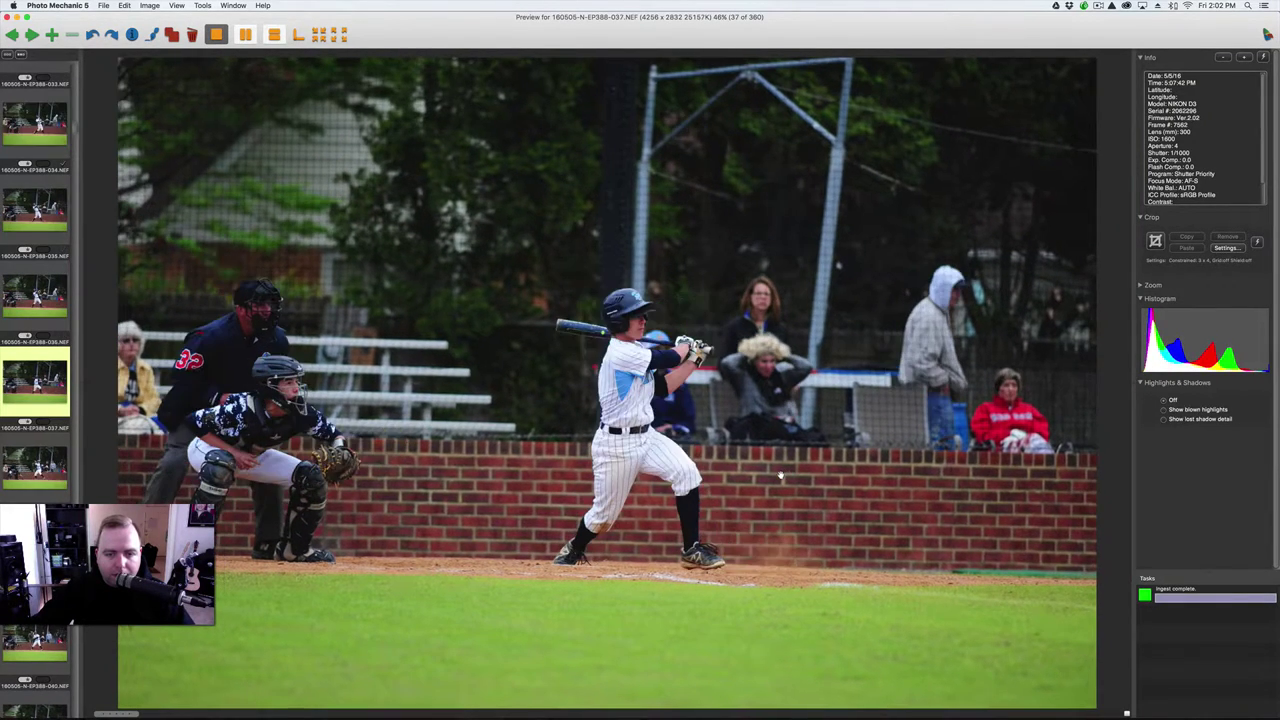
pyautogui.press('Left')
pyautogui.press('Left')
pyautogui.press('Left')
pyautogui.press('Left')
pyautogui.press('Left')
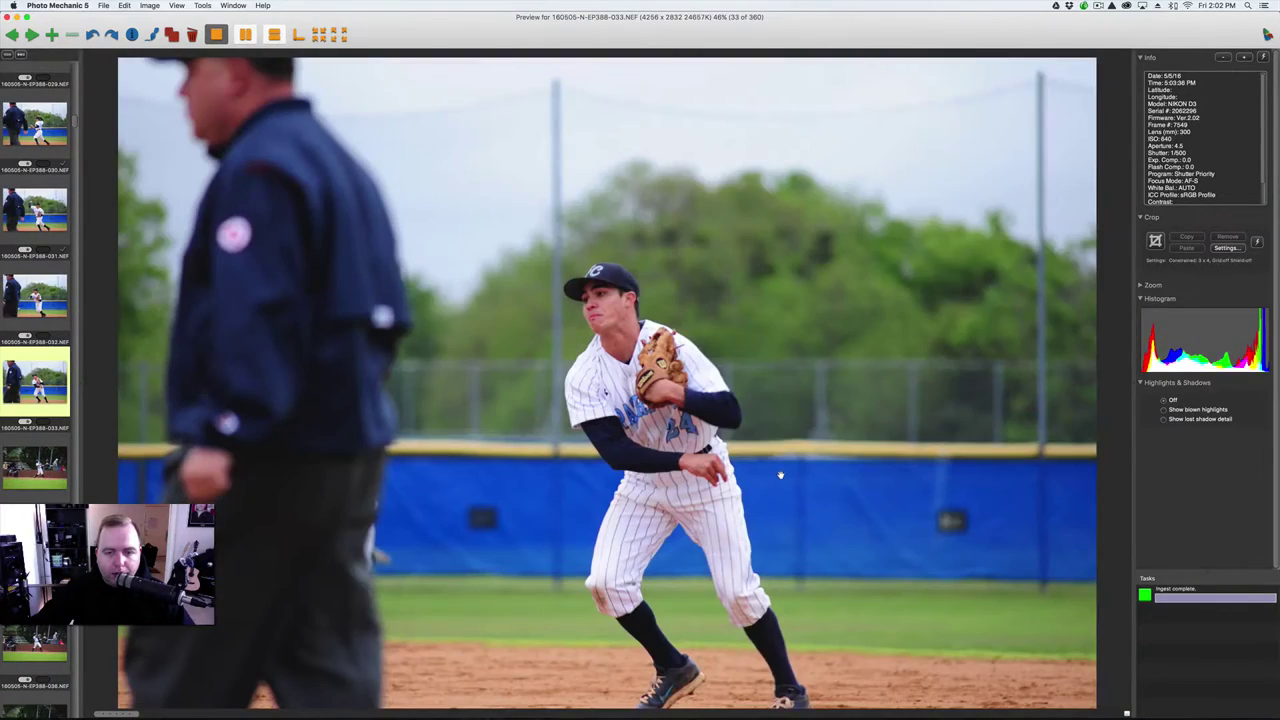
pyautogui.press('Right')
pyautogui.press('Escape')
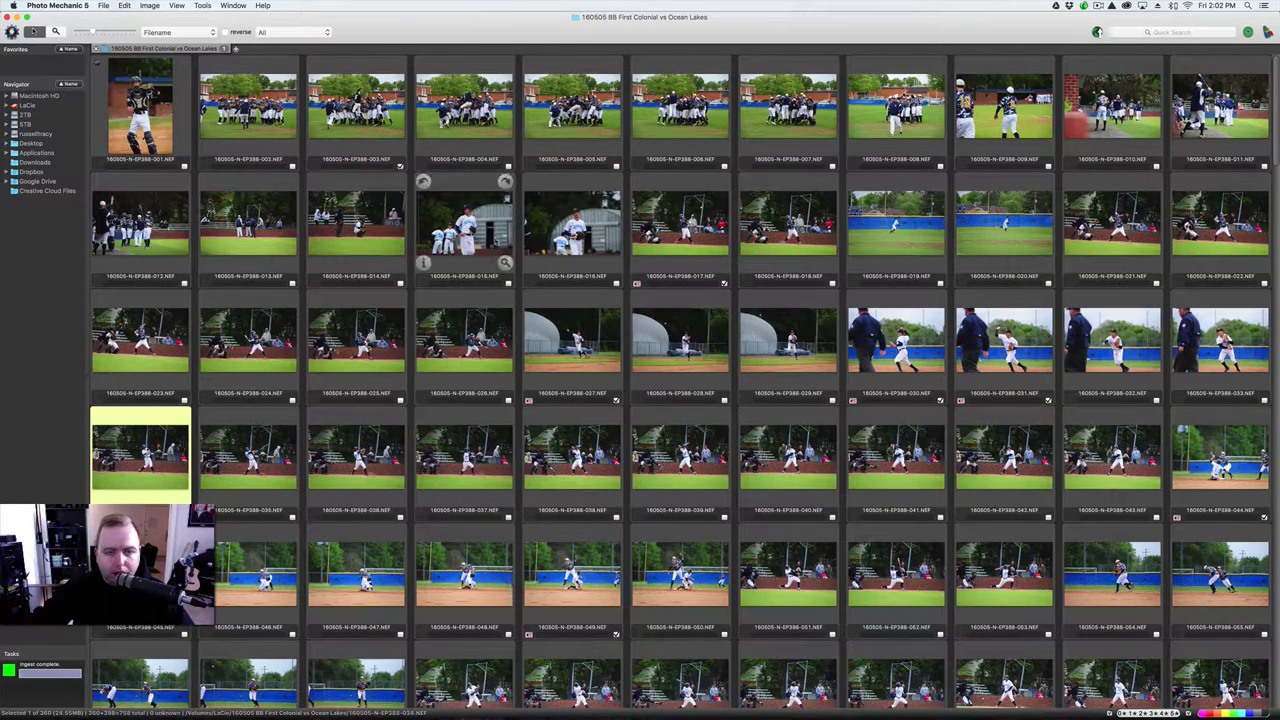
# Filter the contact sheet to the 39 tagged photos via View > Tagged and select photo 003.
pyautogui.click(171, 6)
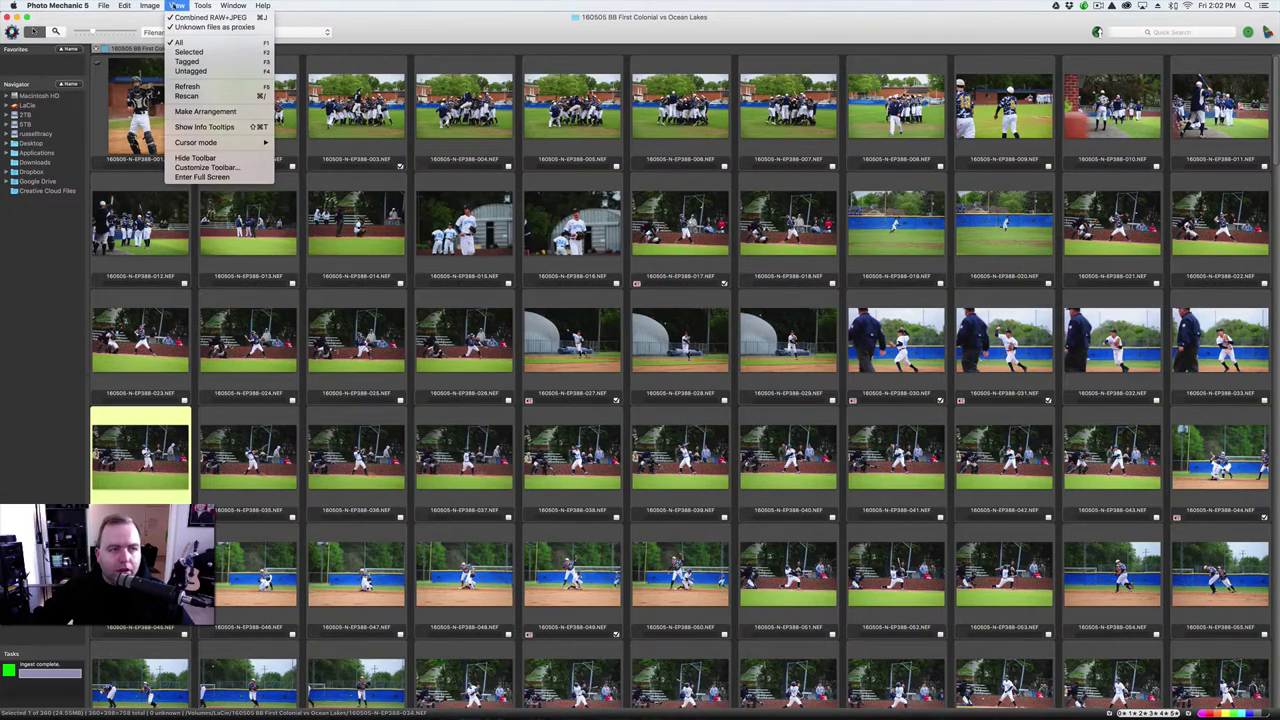
pyautogui.click(188, 62)
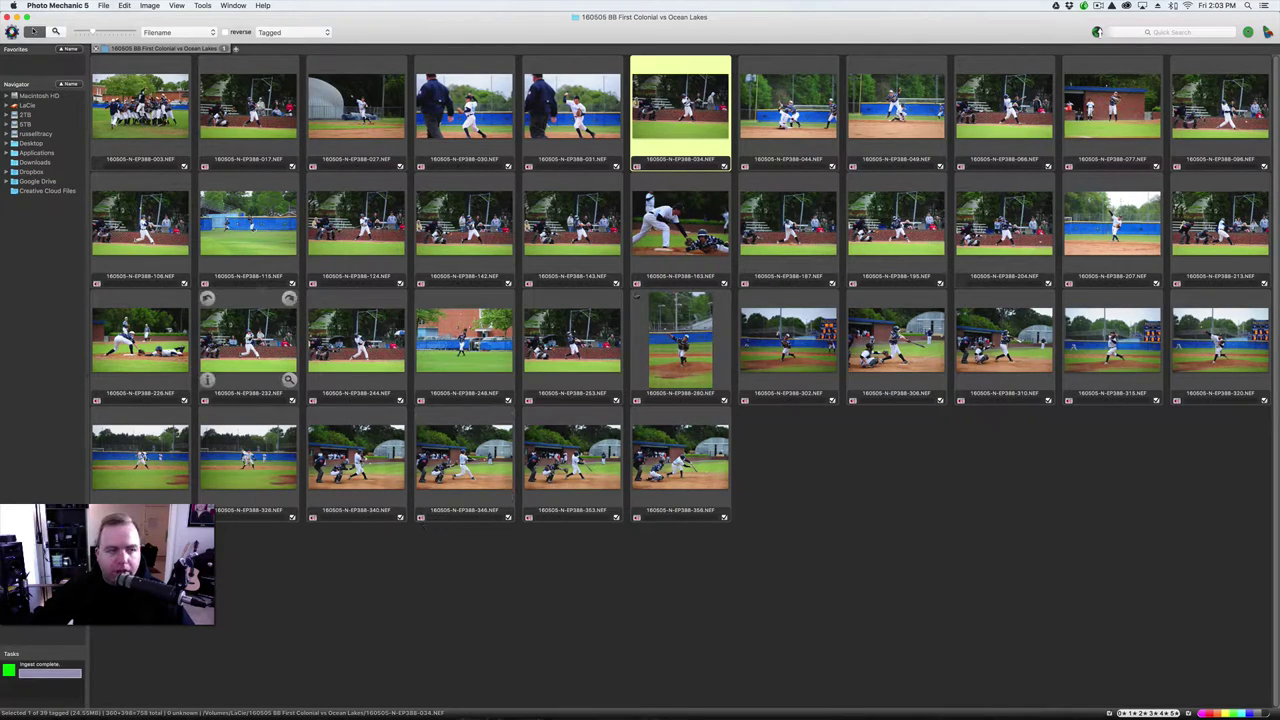
pyautogui.click(140, 105)
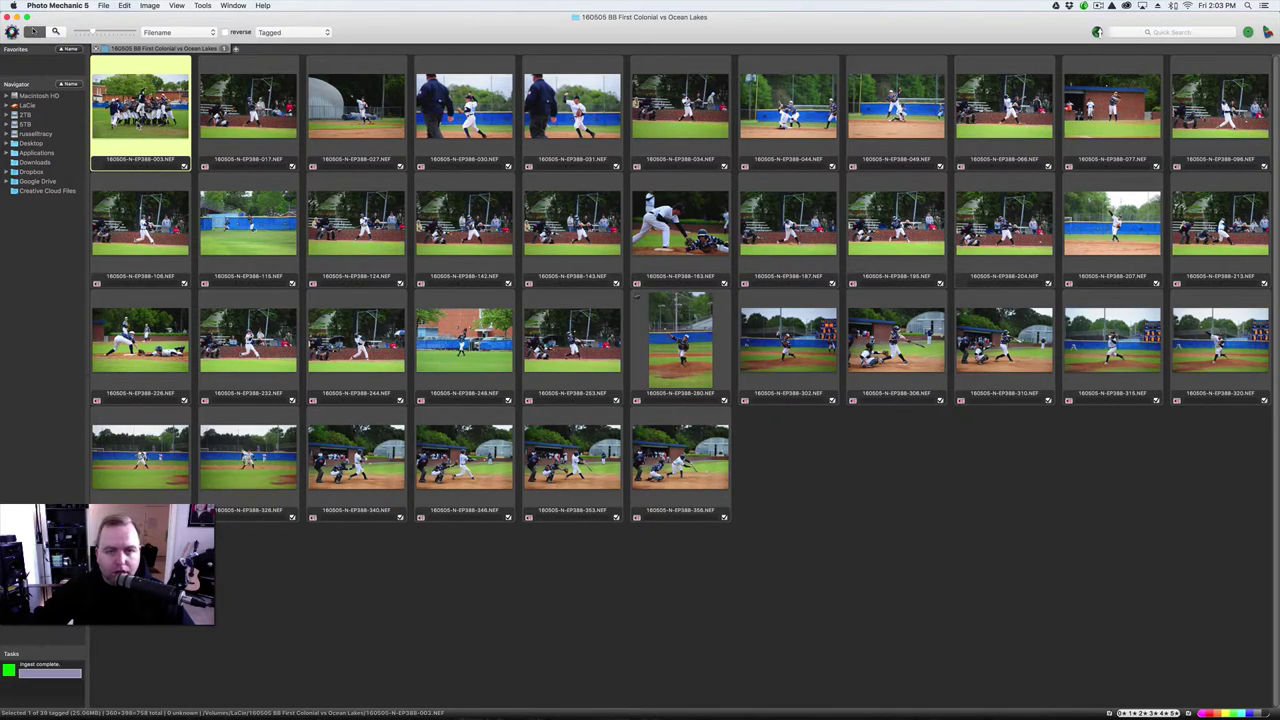
# Review tagged photos 003 through 124 full size, labeling 003, 048, 077 and 124 green.
pyautogui.doubleClick(137, 122)
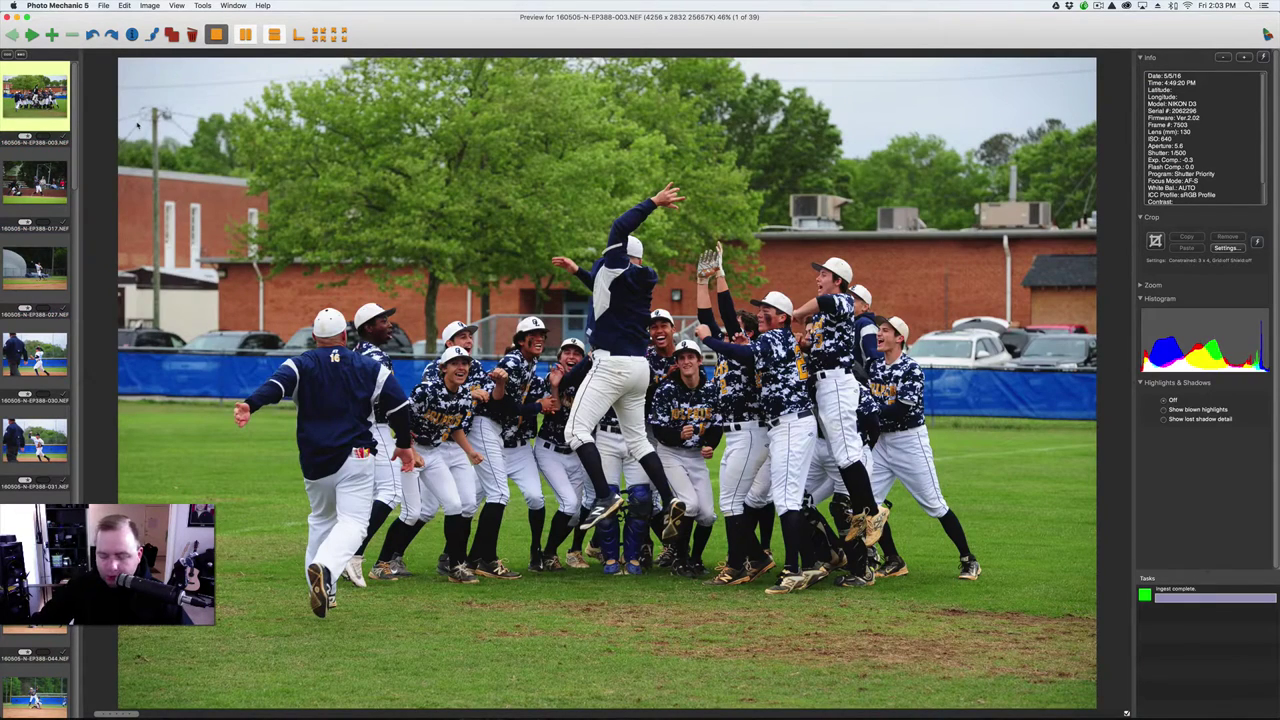
pyautogui.press('1')
pyautogui.press('2')
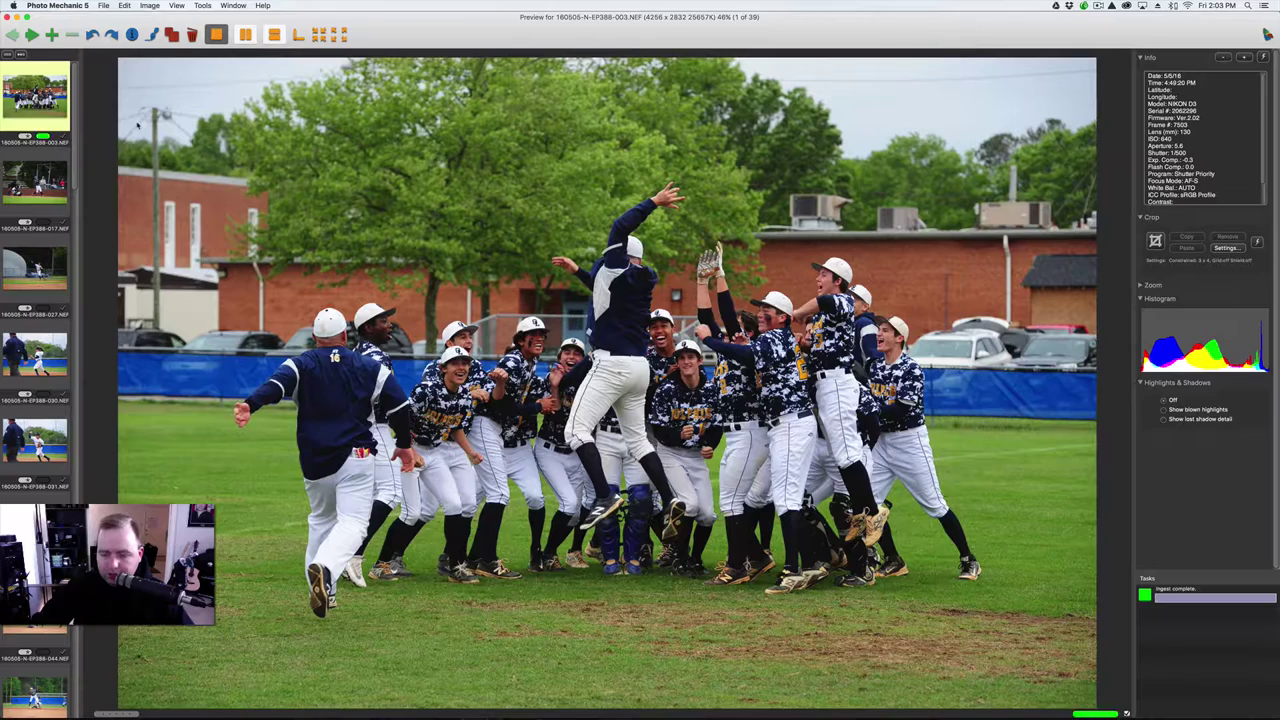
pyautogui.press('Right')
pyautogui.press('Right')
pyautogui.press('Right')
pyautogui.press('Right')
pyautogui.press('Right')
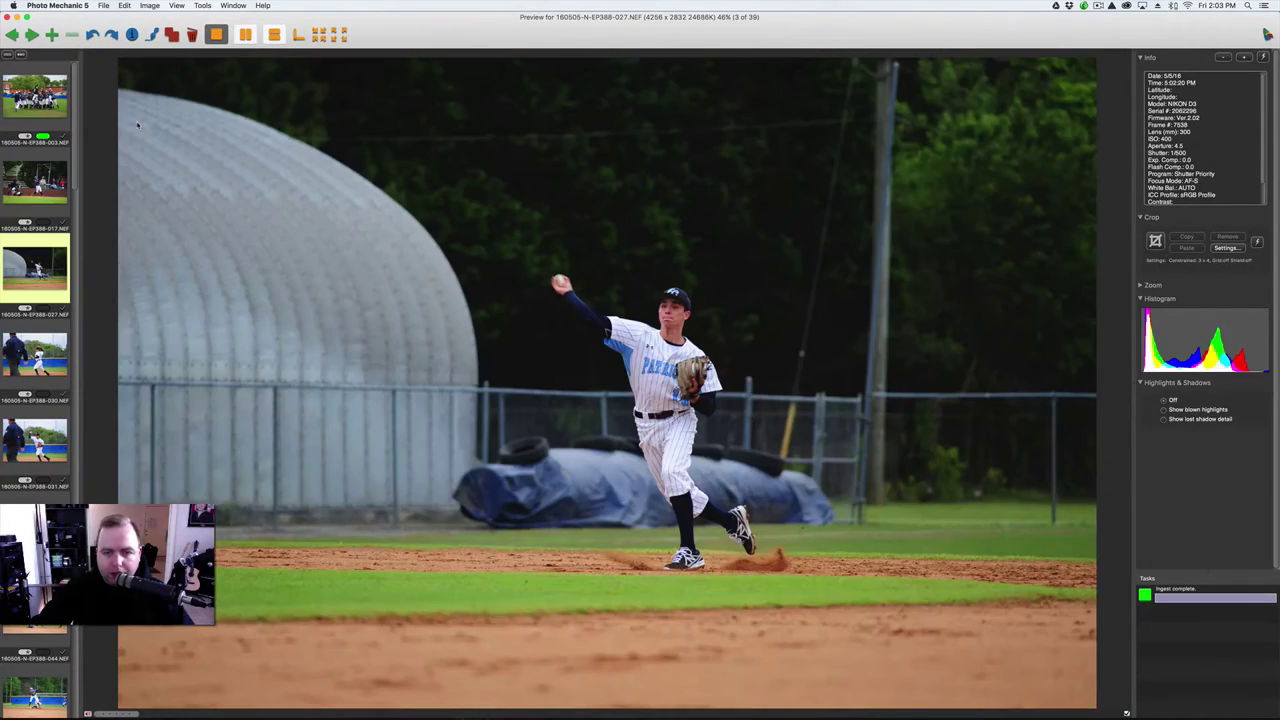
pyautogui.press('Right')
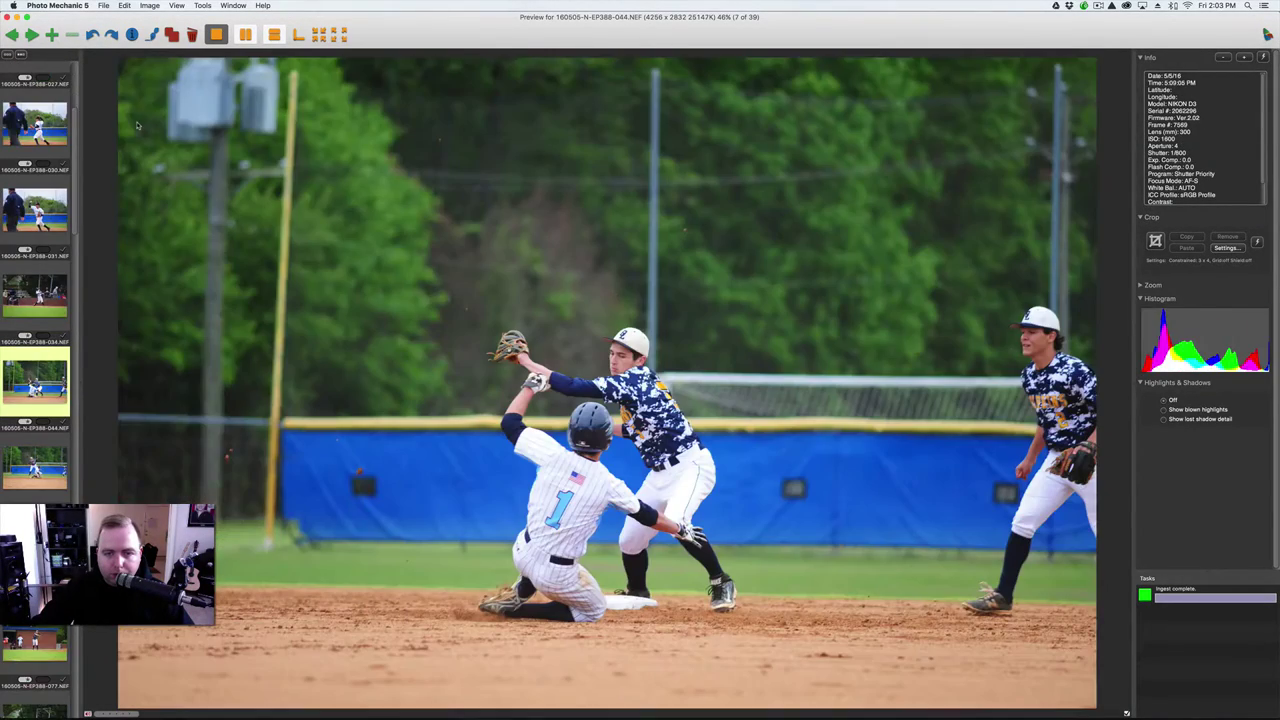
pyautogui.press('Right')
pyautogui.press('2')
pyautogui.press('Right')
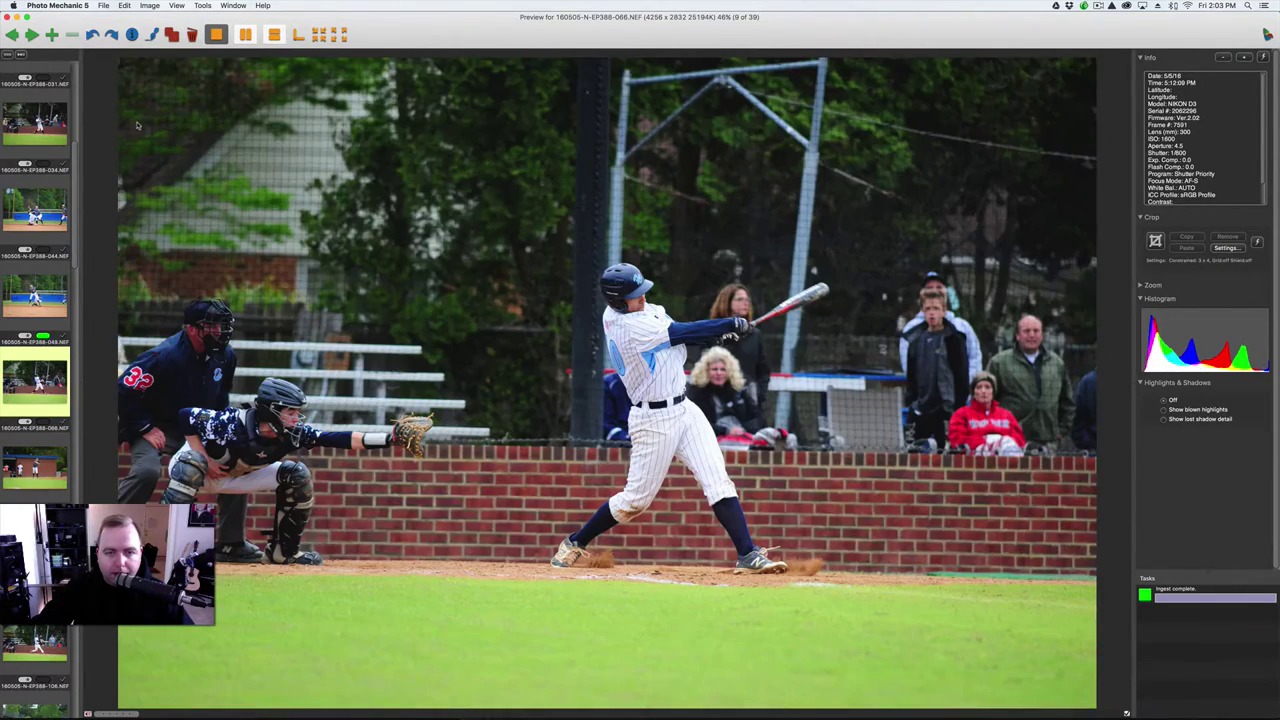
pyautogui.press('Right')
pyautogui.press('2')
pyautogui.press('Right')
pyautogui.press('Right')
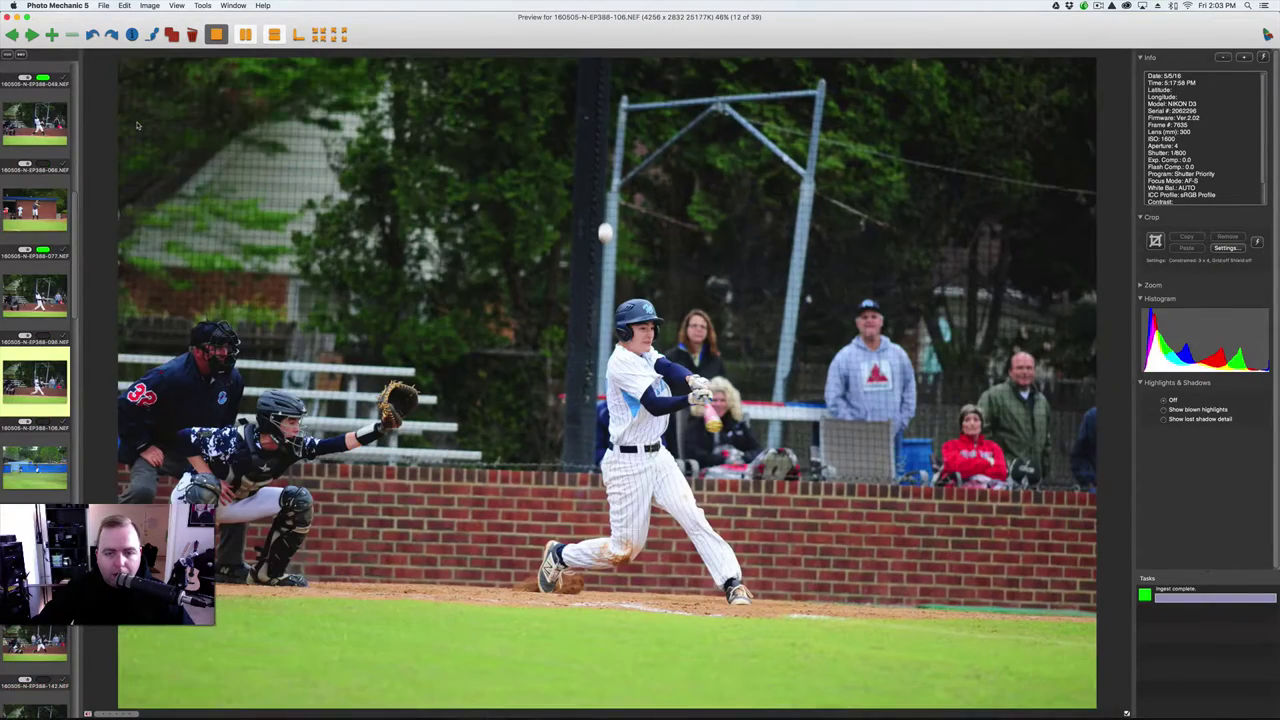
pyautogui.press('Right')
pyautogui.press('Right')
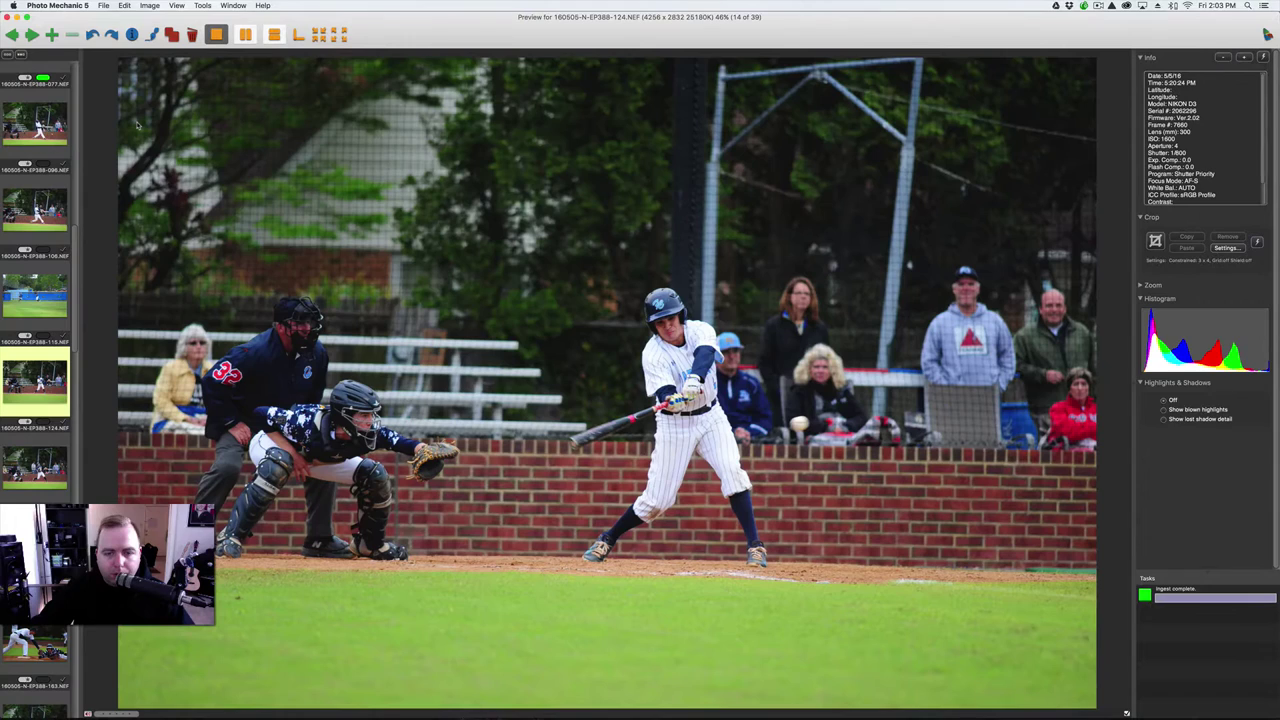
pyautogui.press('Right')
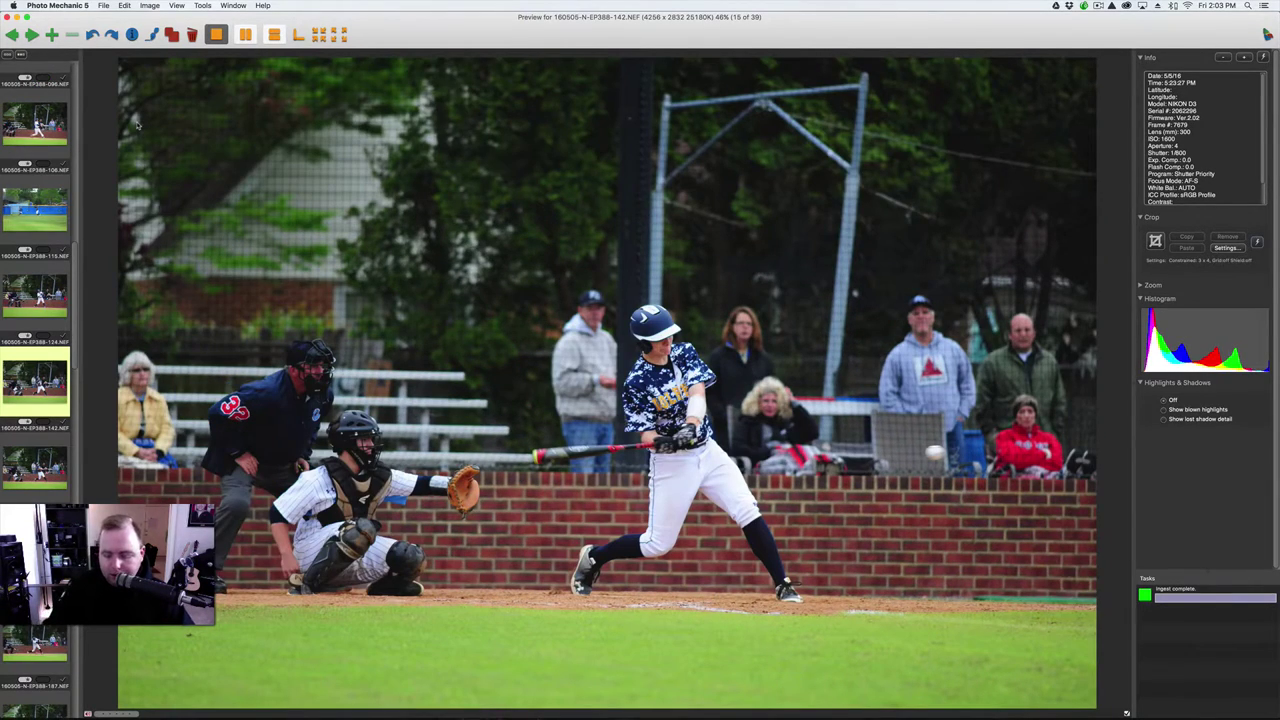
pyautogui.press('Left')
pyautogui.press('2')
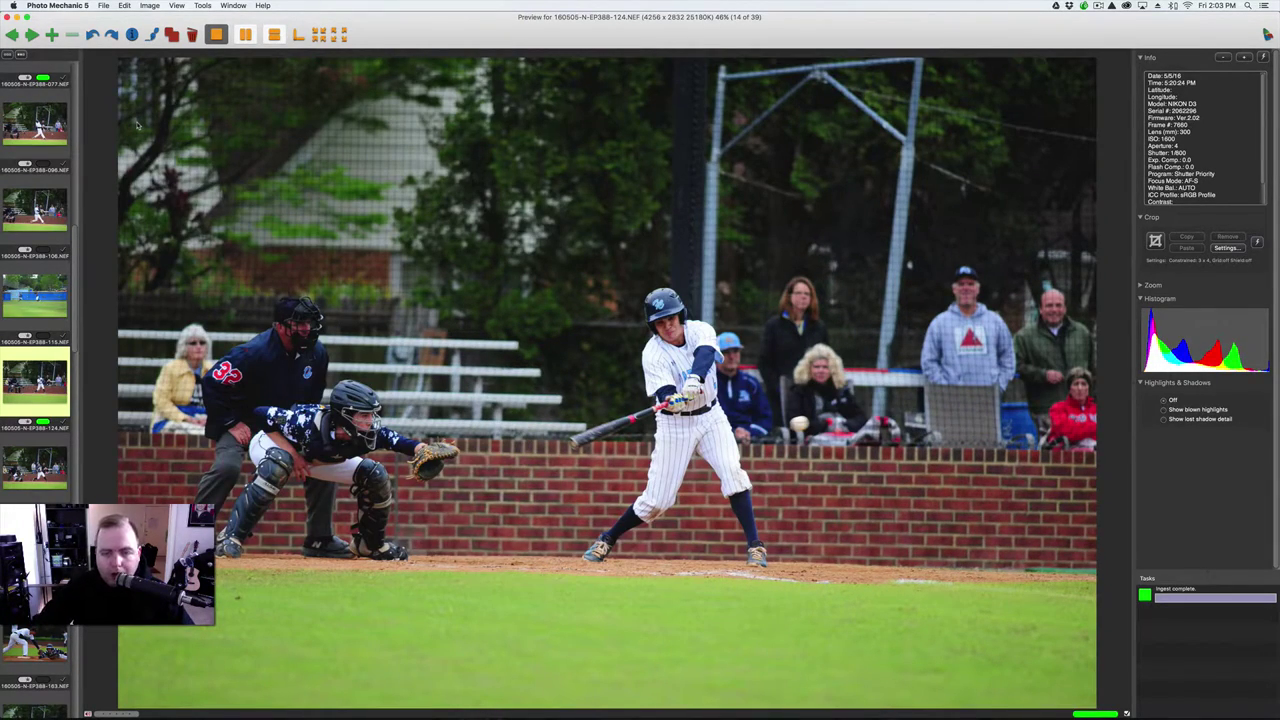
# Continue through photos 142 to 232, labeling 207, 226 and 232 green.
pyautogui.press('Right')
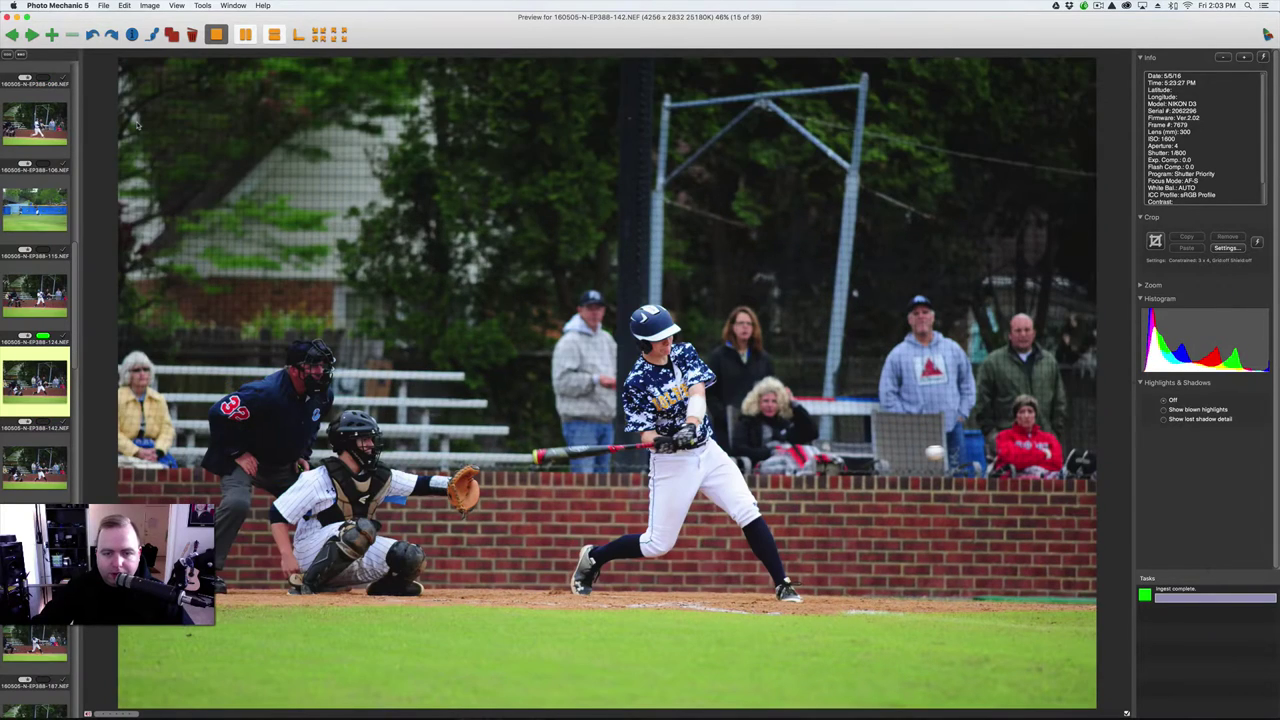
pyautogui.press('Right')
pyautogui.press('Right')
pyautogui.press('Right')
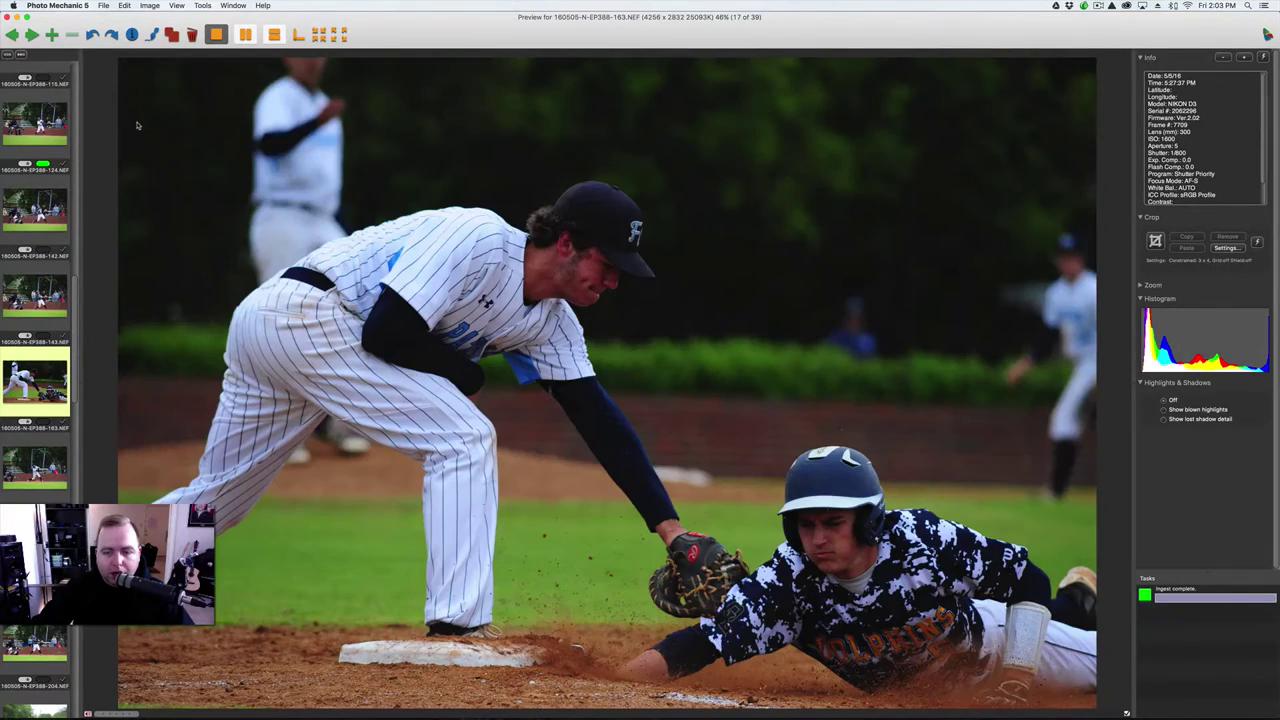
pyautogui.press('Right')
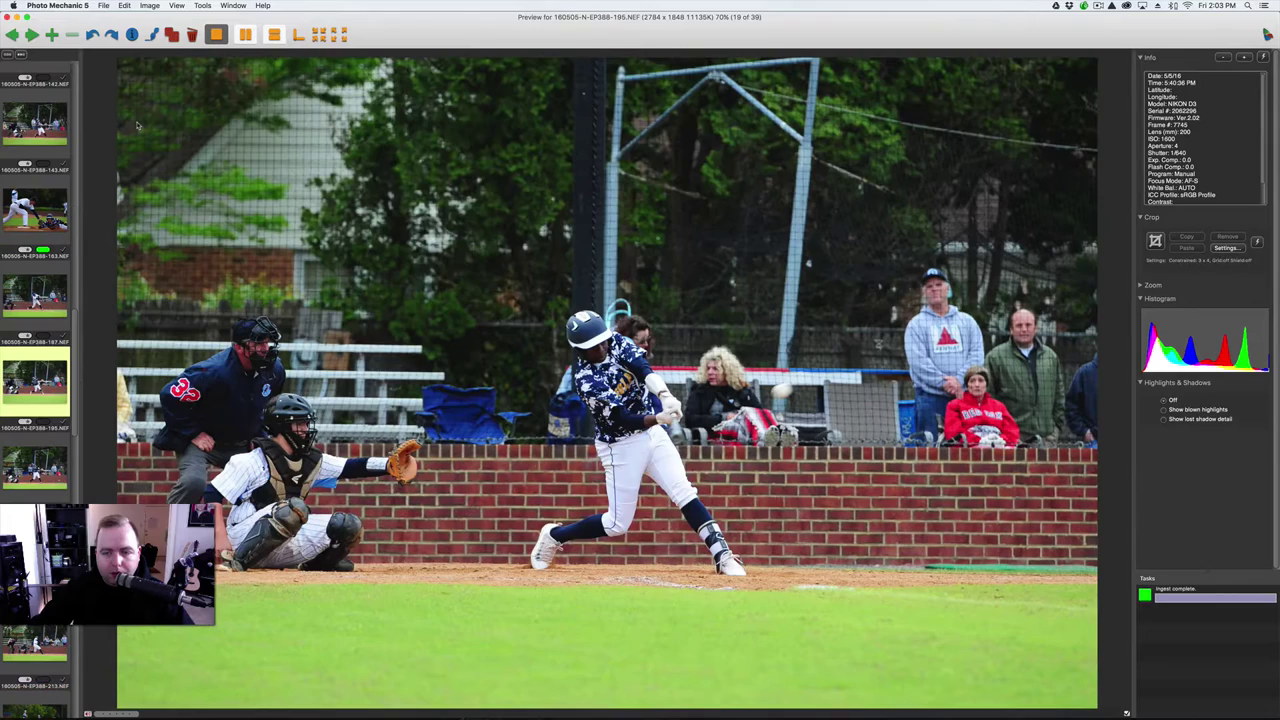
pyautogui.press('Right')
pyautogui.press('Right')
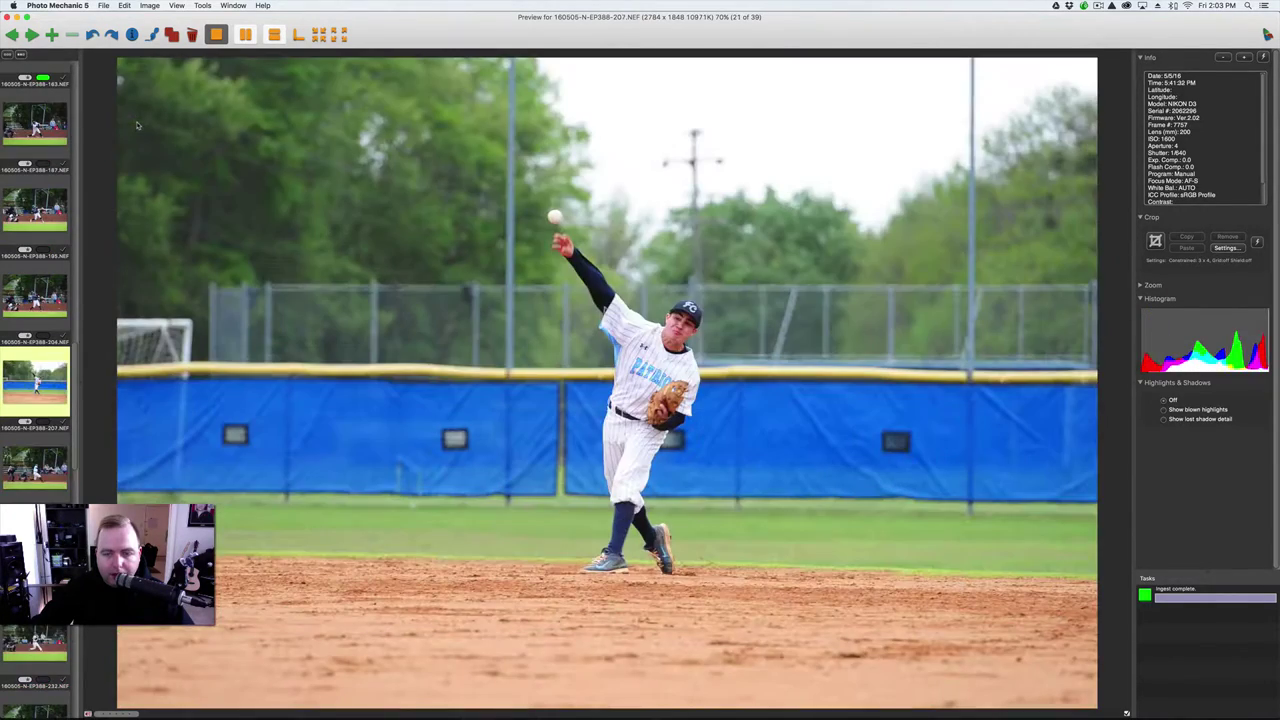
pyautogui.press('Left')
pyautogui.press('Right')
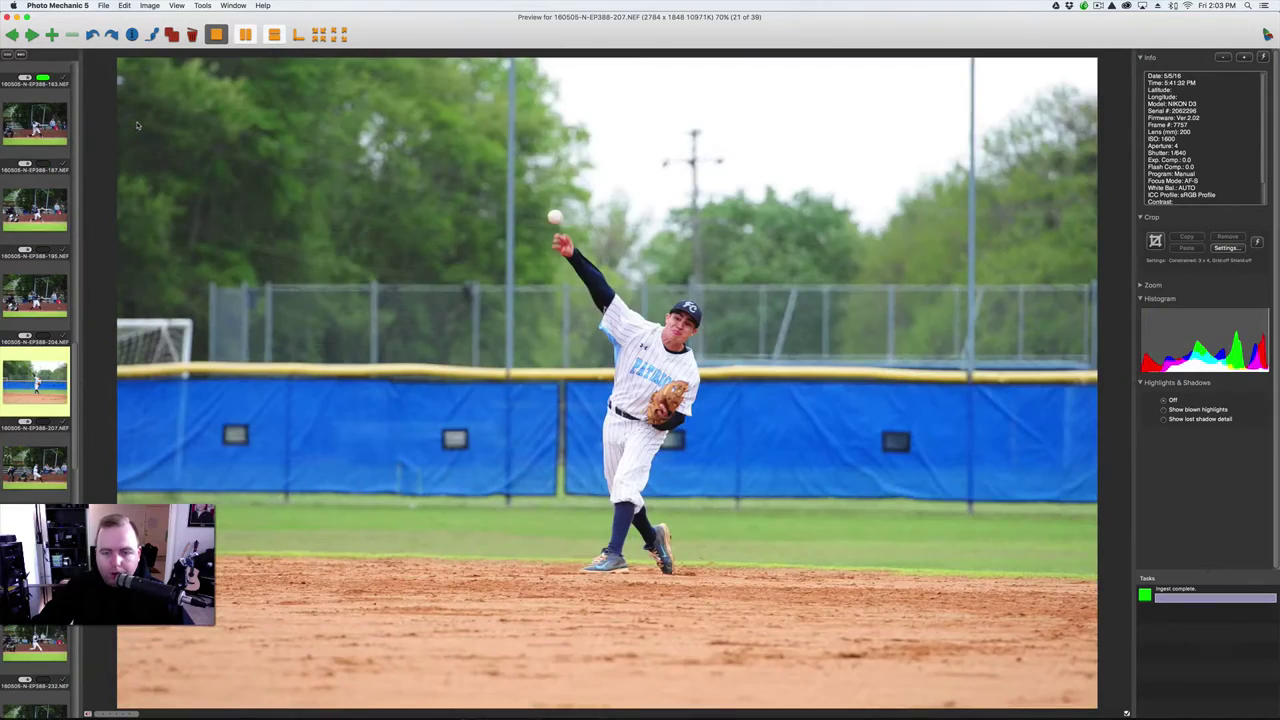
pyautogui.press('4')
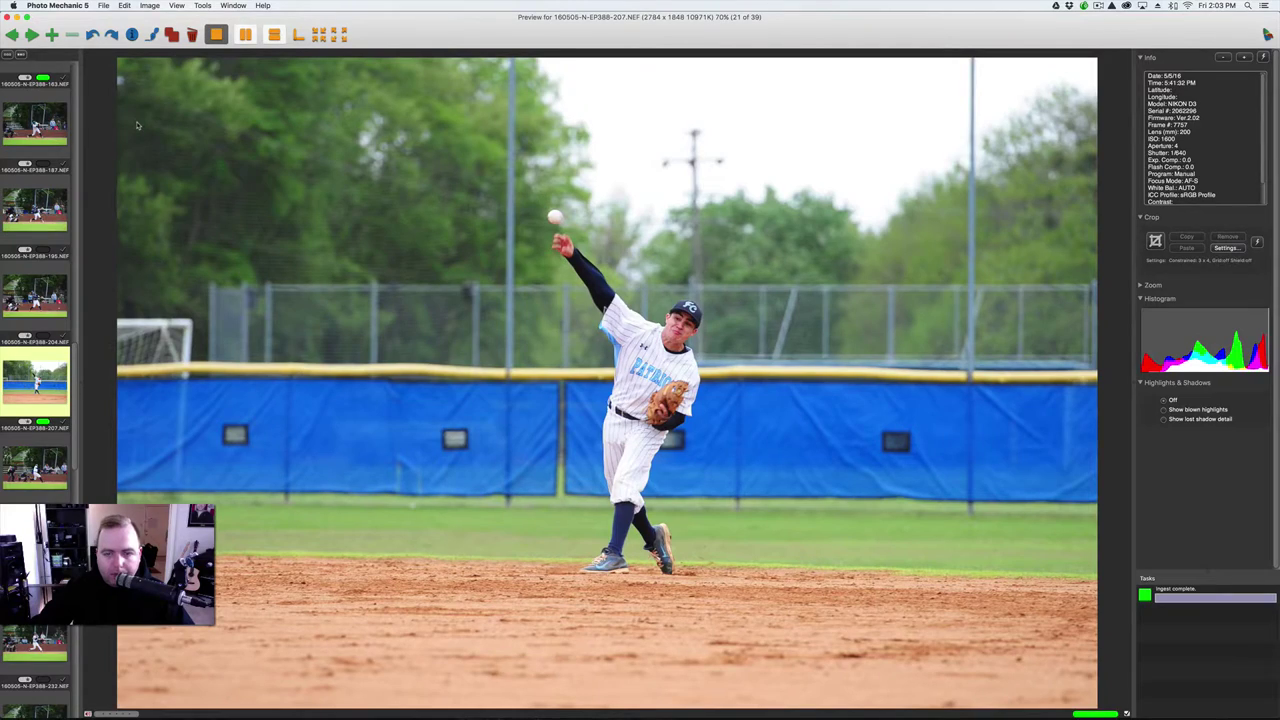
pyautogui.press('Right')
pyautogui.press('Right')
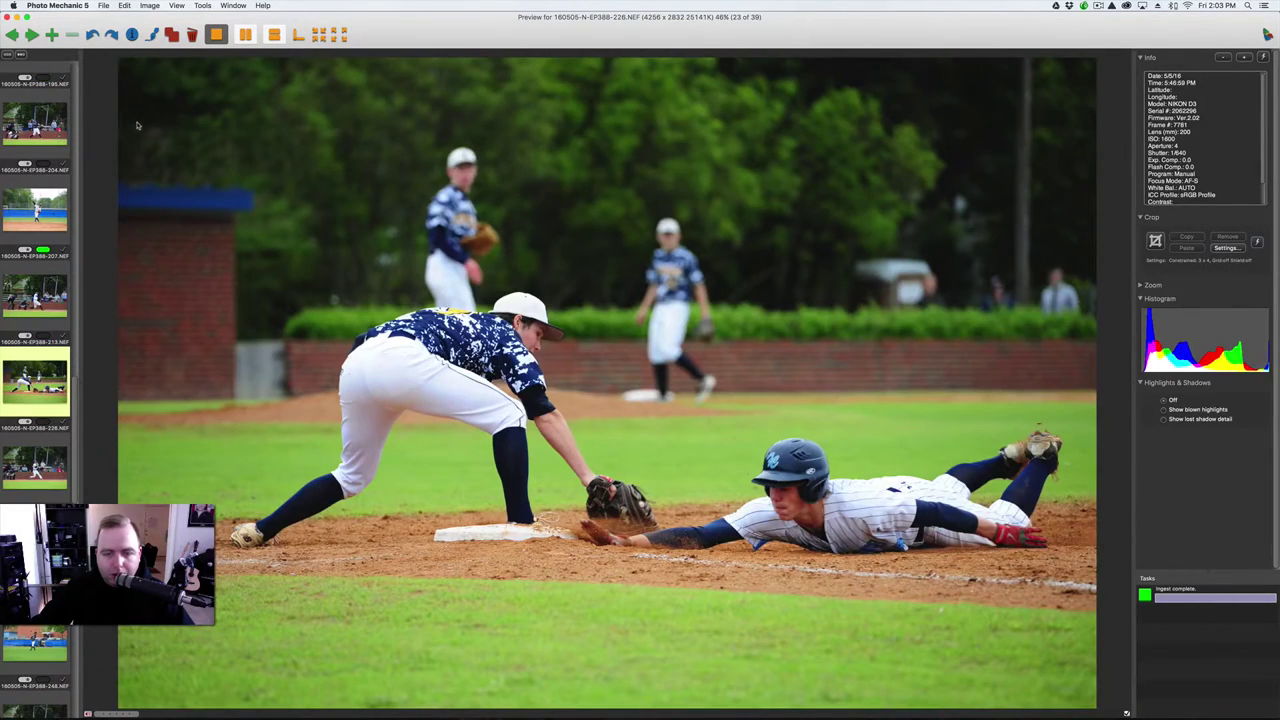
pyautogui.press('4')
pyautogui.press('Right')
pyautogui.press('Right')
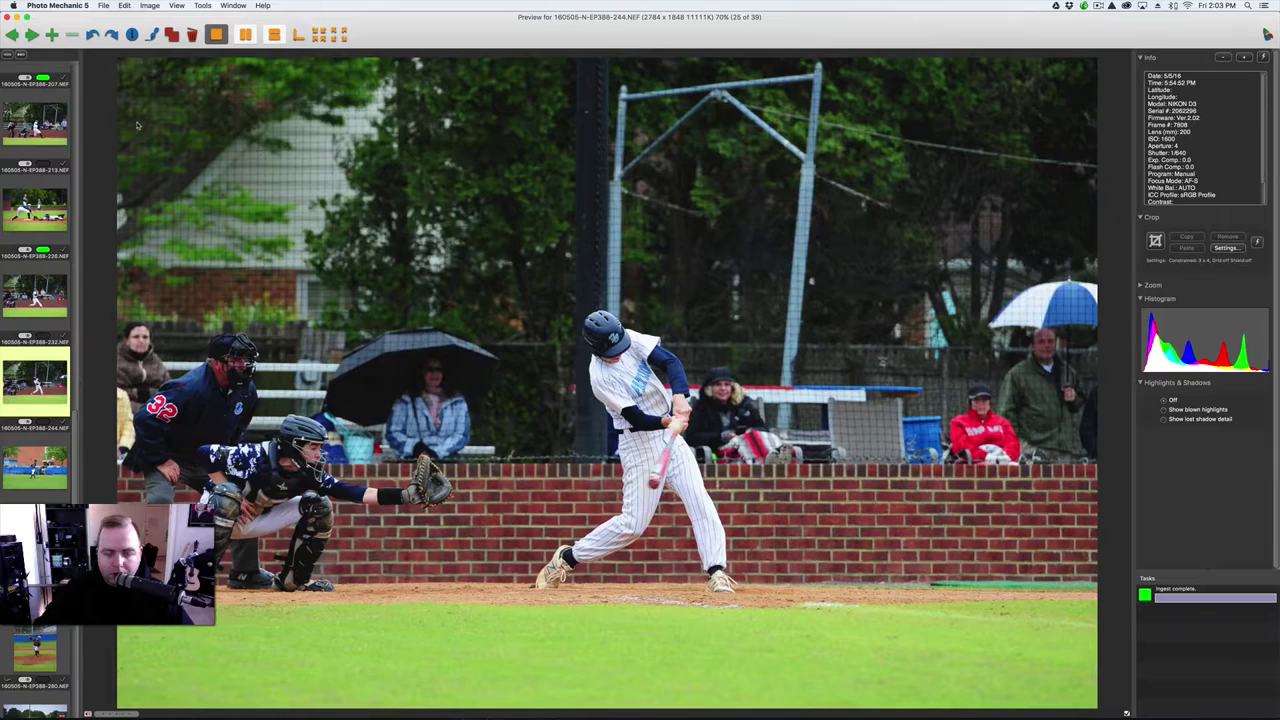
pyautogui.press('Left')
pyautogui.press('4')
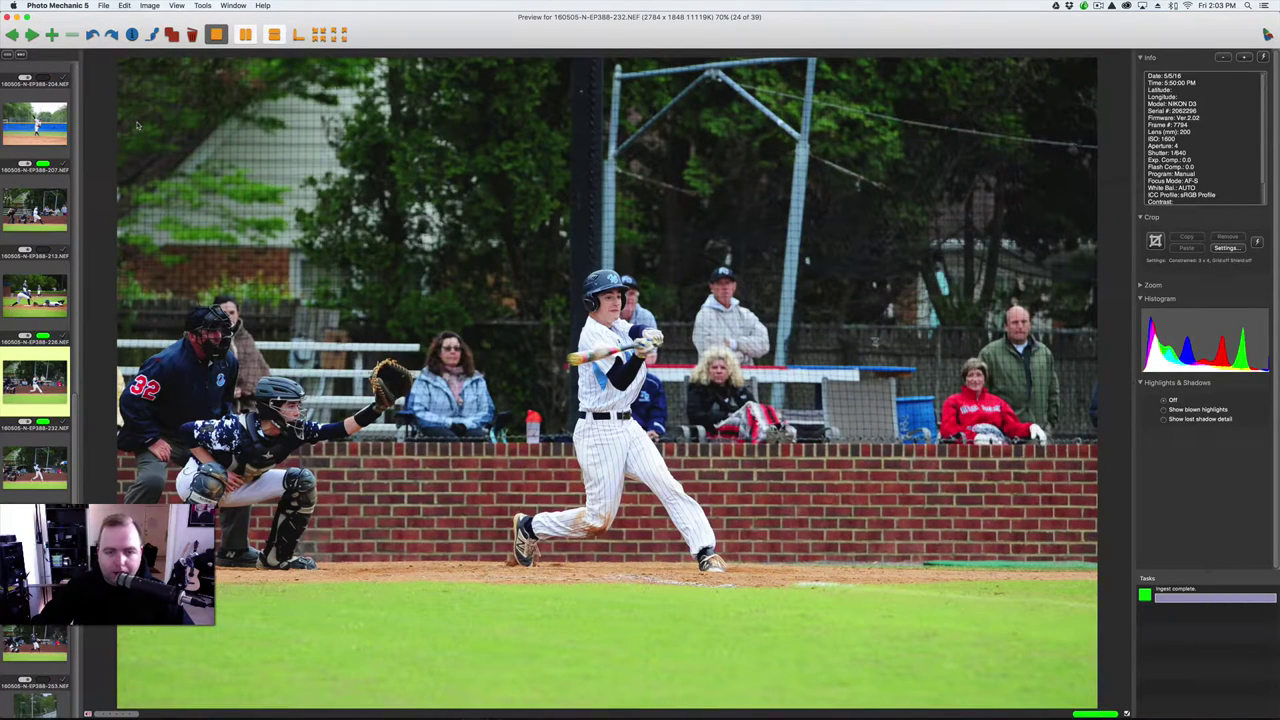
pyautogui.press('Right')
pyautogui.press('Left')
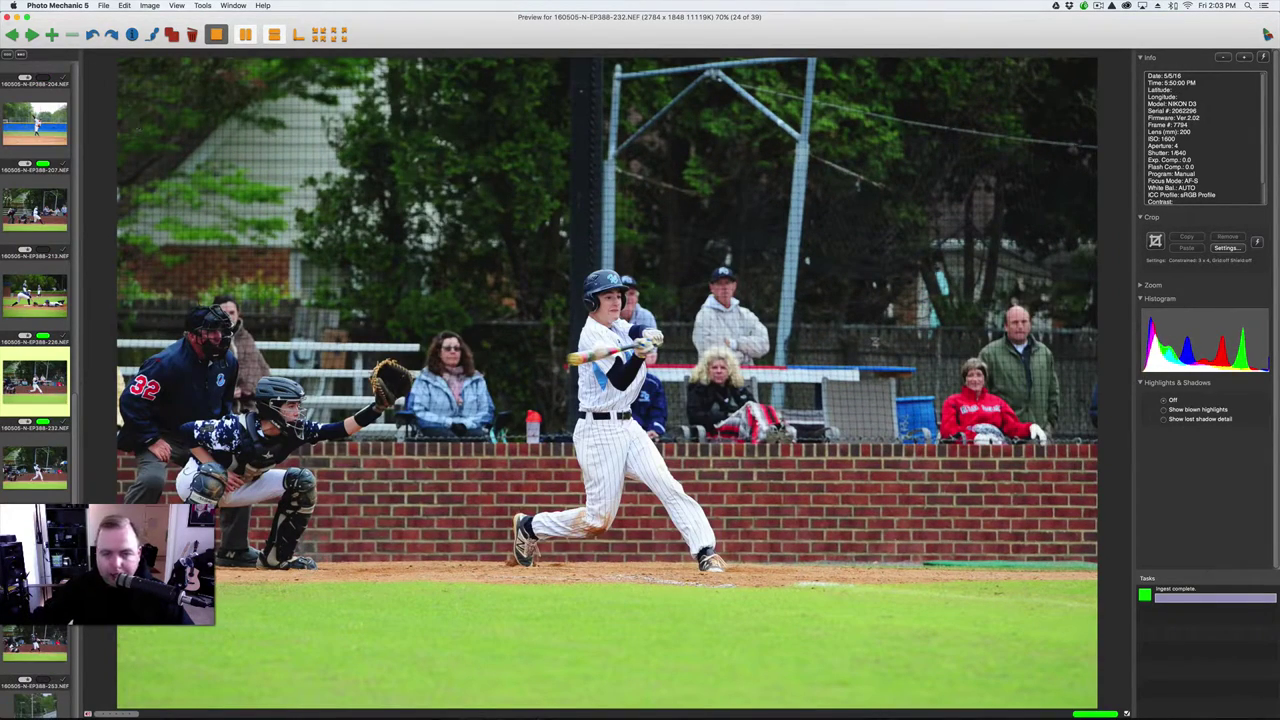
# Check photo 232 at 100%, review the remaining photos through 353, and return to the contact sheet.
pyautogui.click(612, 366)
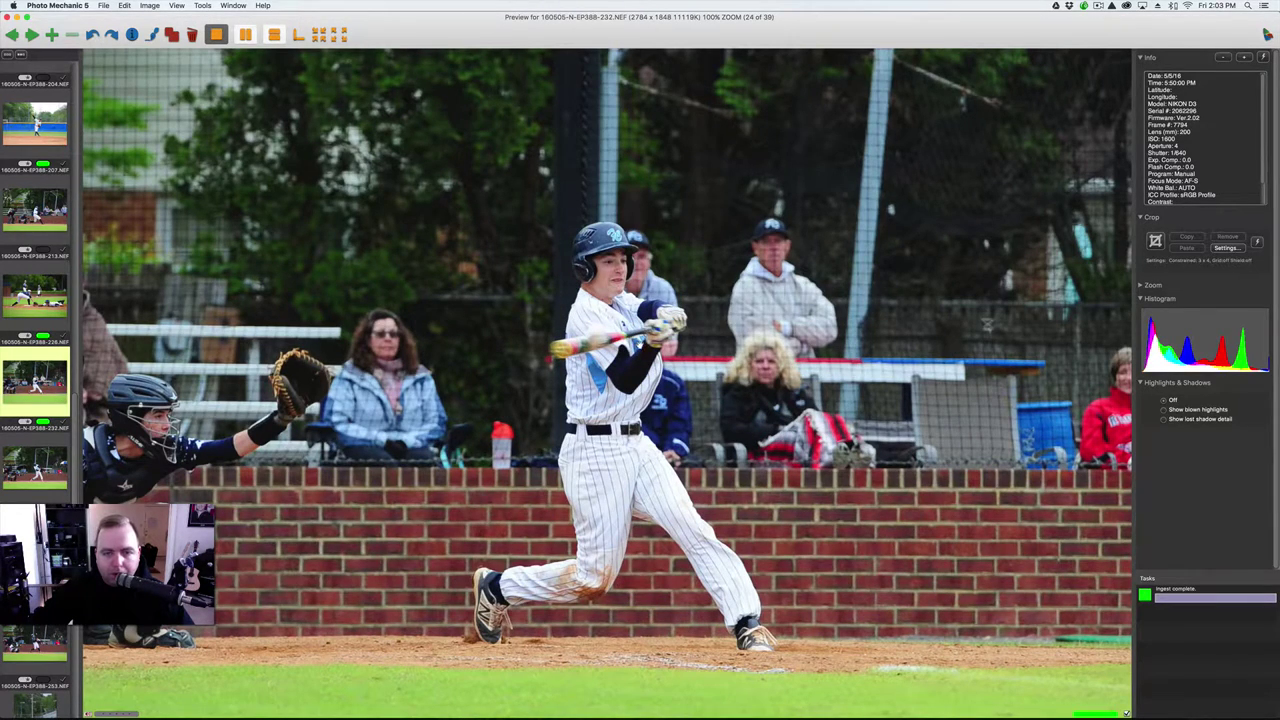
pyautogui.click(638, 345)
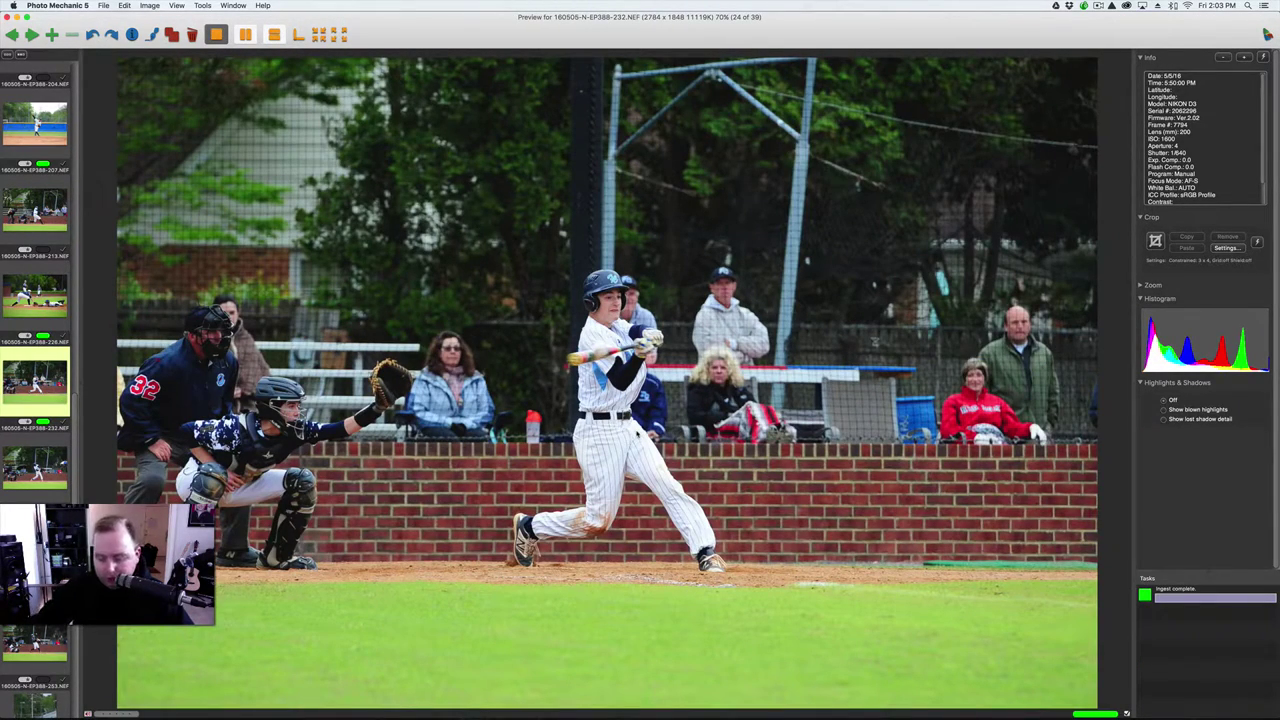
pyautogui.press('Right')
pyautogui.press('Right')
pyautogui.press('Right')
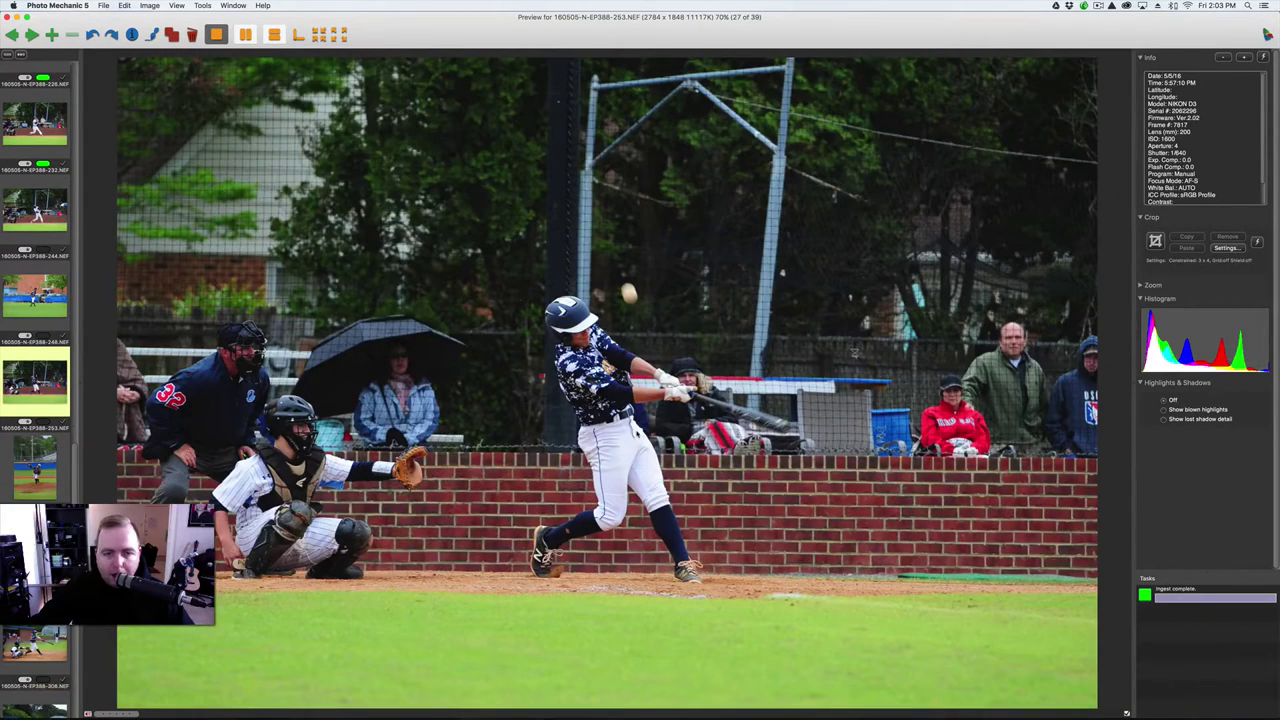
pyautogui.press('Left')
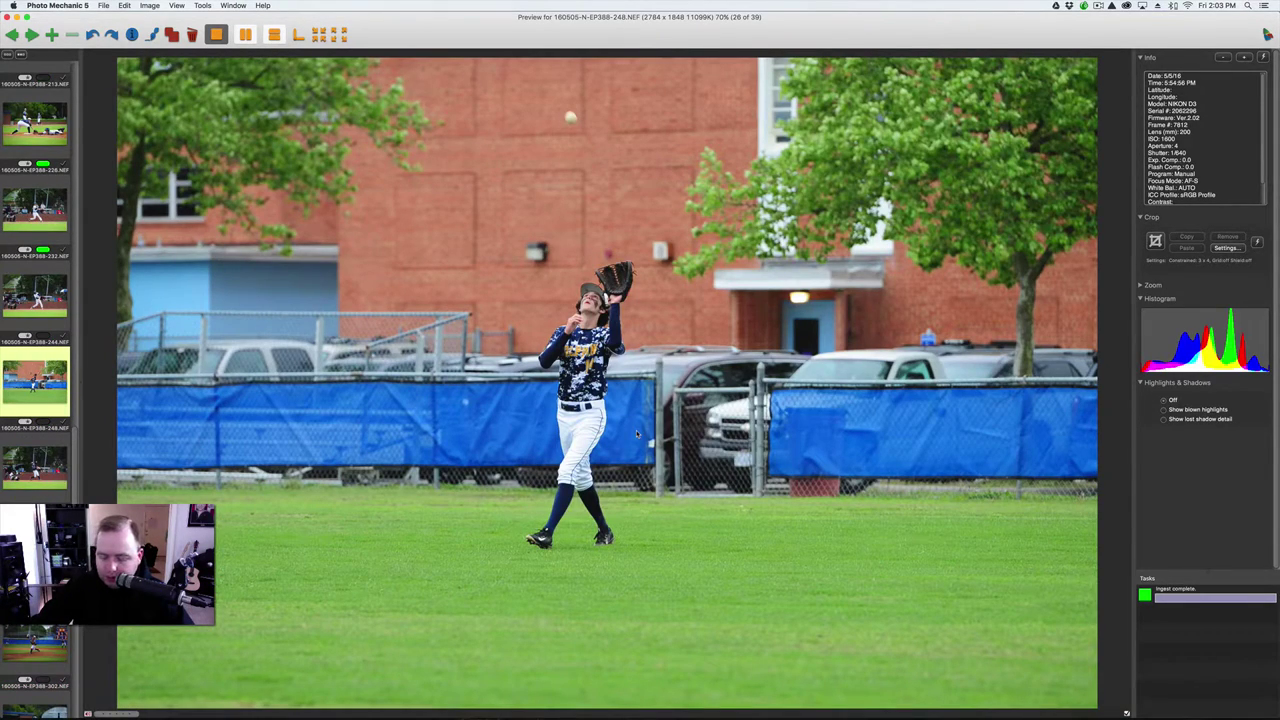
pyautogui.press('Right')
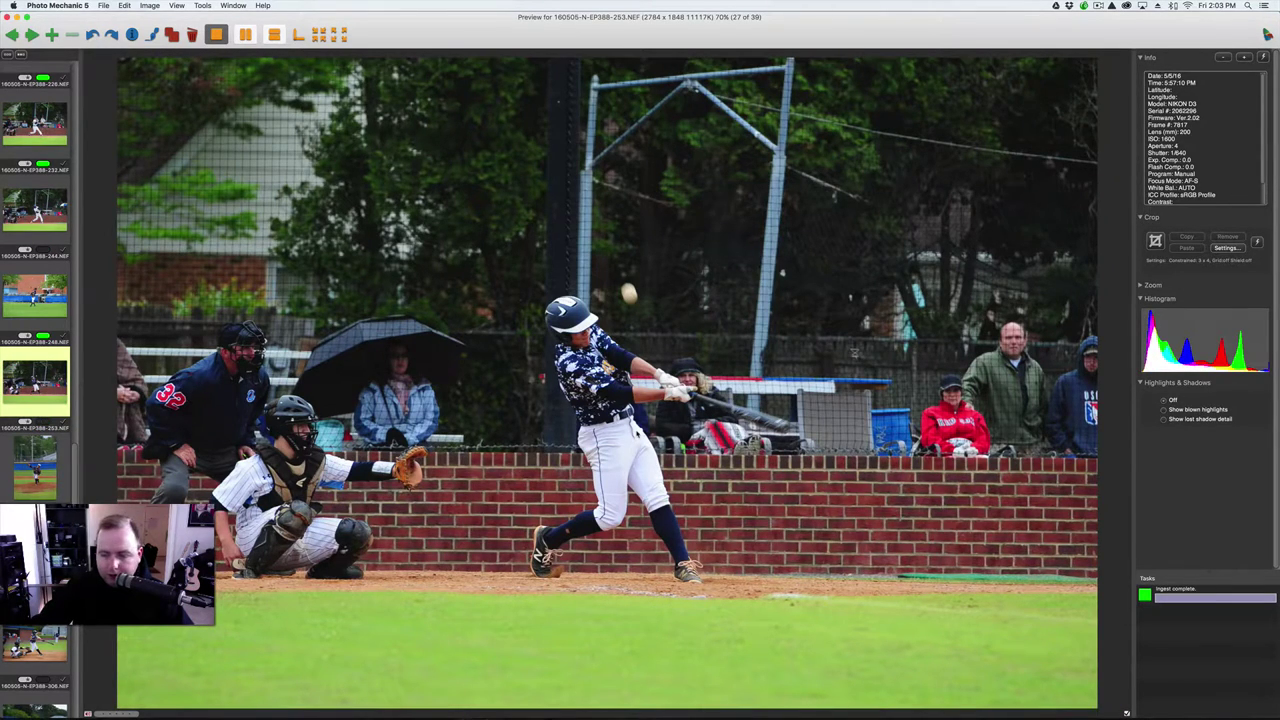
pyautogui.press('Right')
pyautogui.press('Right')
pyautogui.press('Left')
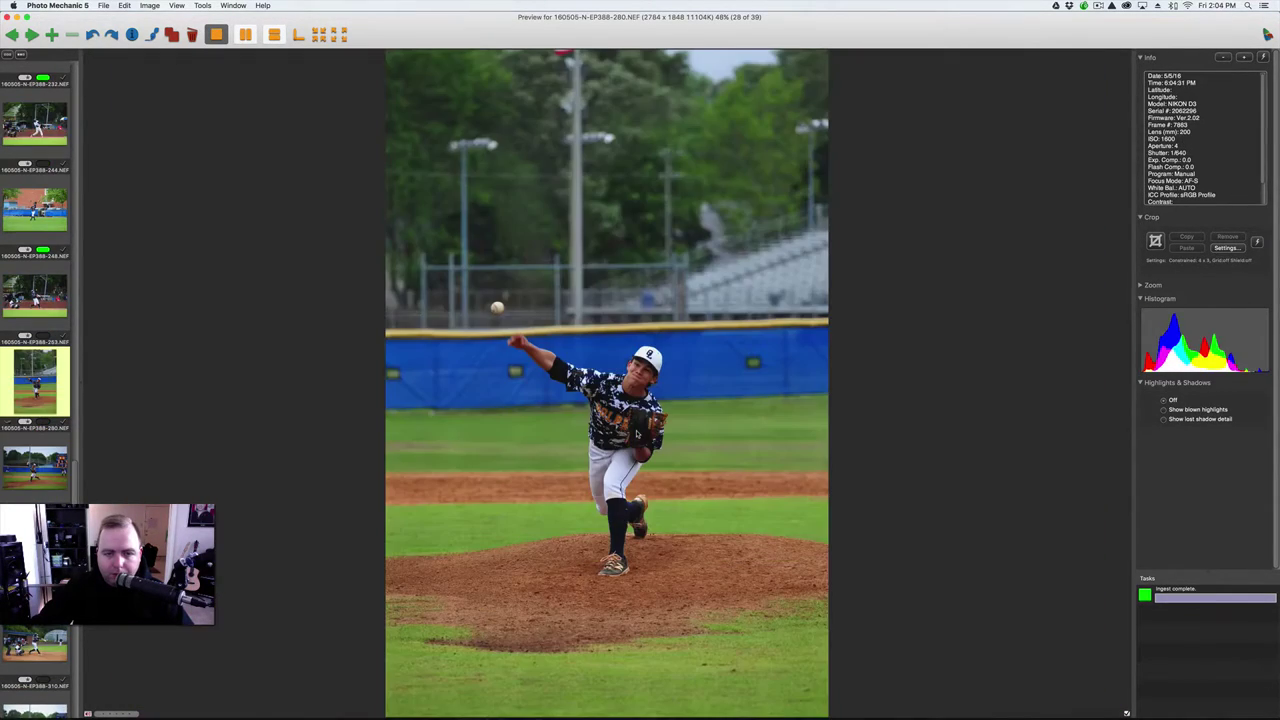
pyautogui.press('Right')
pyautogui.press('Right')
pyautogui.press('Right')
pyautogui.press('Right')
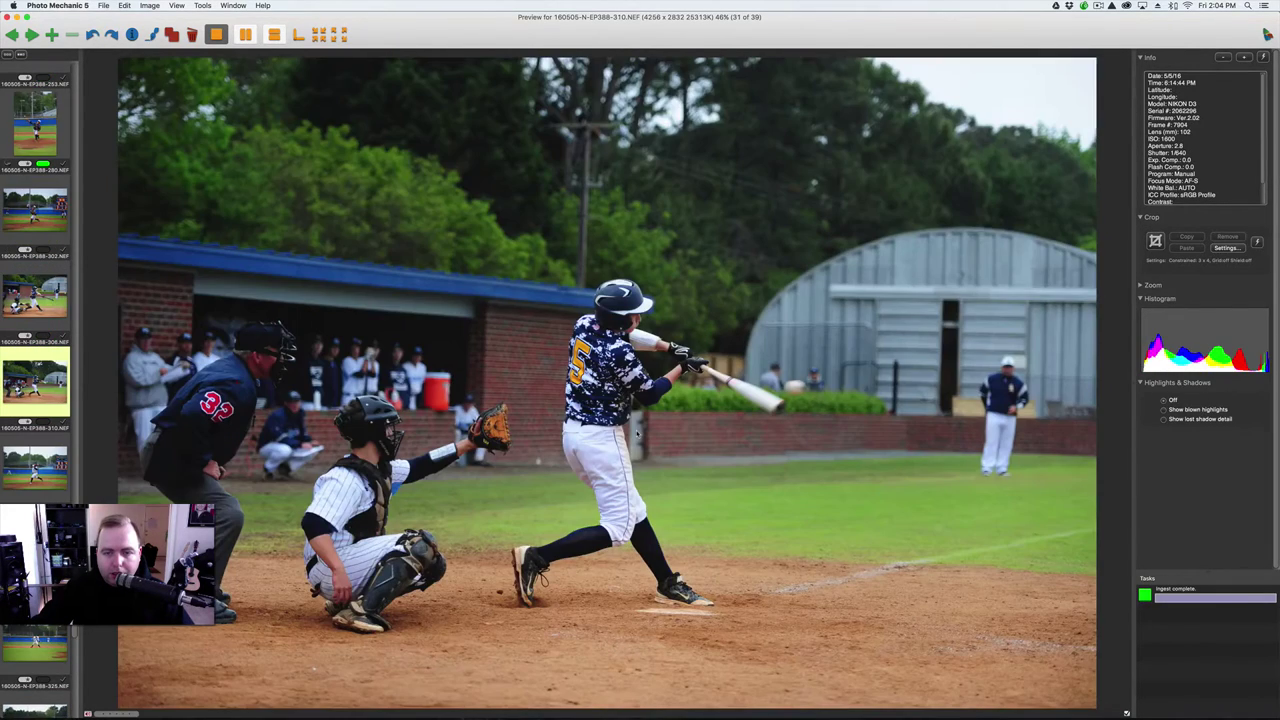
pyautogui.press('Right')
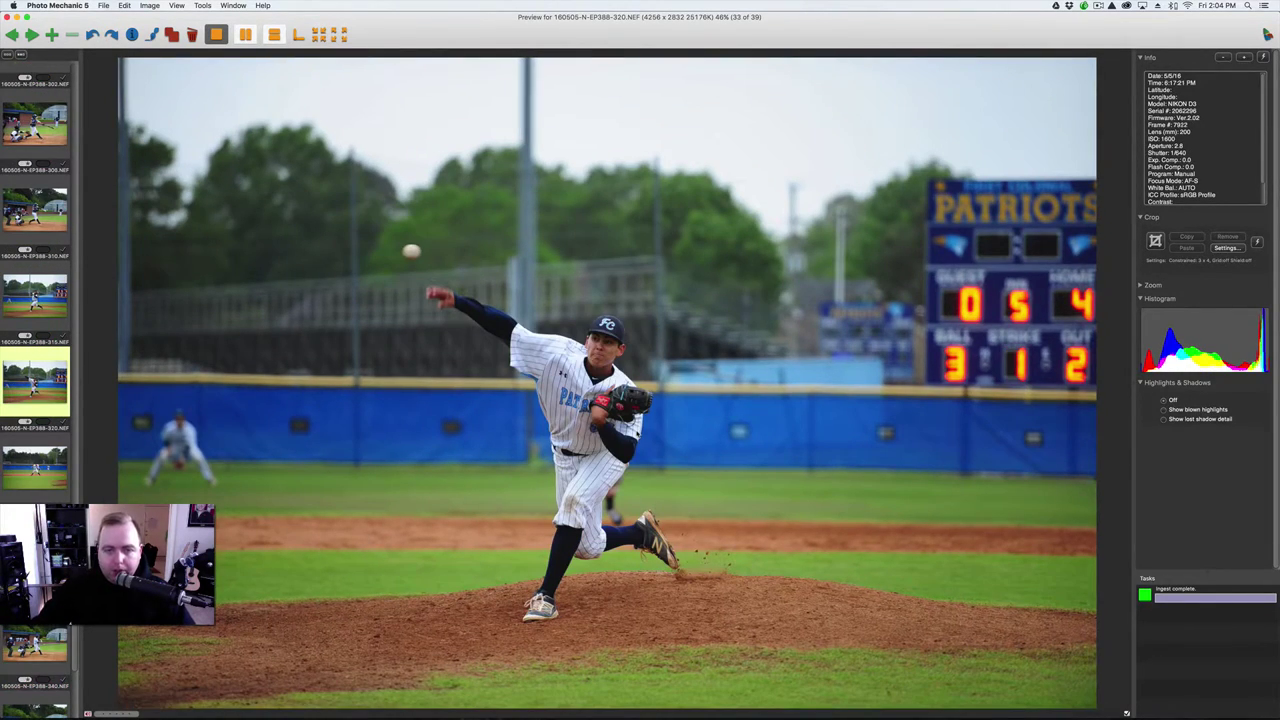
pyautogui.press('Left')
pyautogui.press('Right')
pyautogui.press('Right')
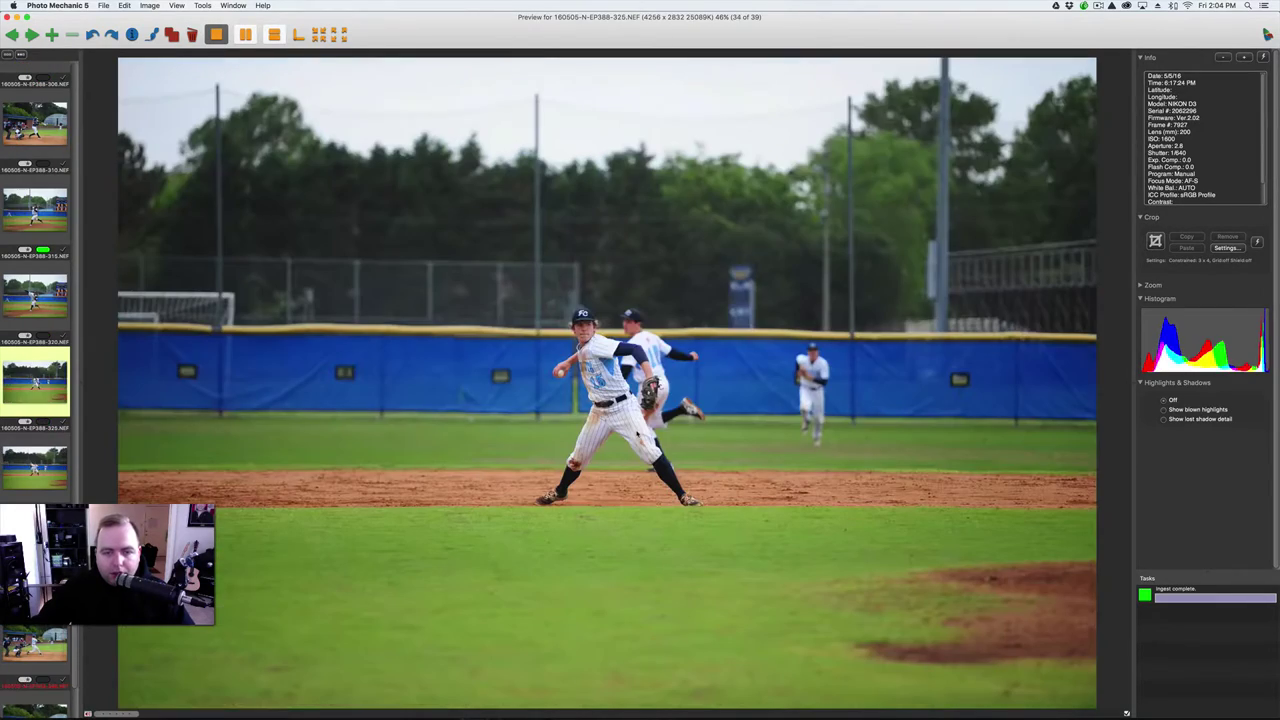
pyautogui.press('Right')
pyautogui.press('Right')
pyautogui.press('Right')
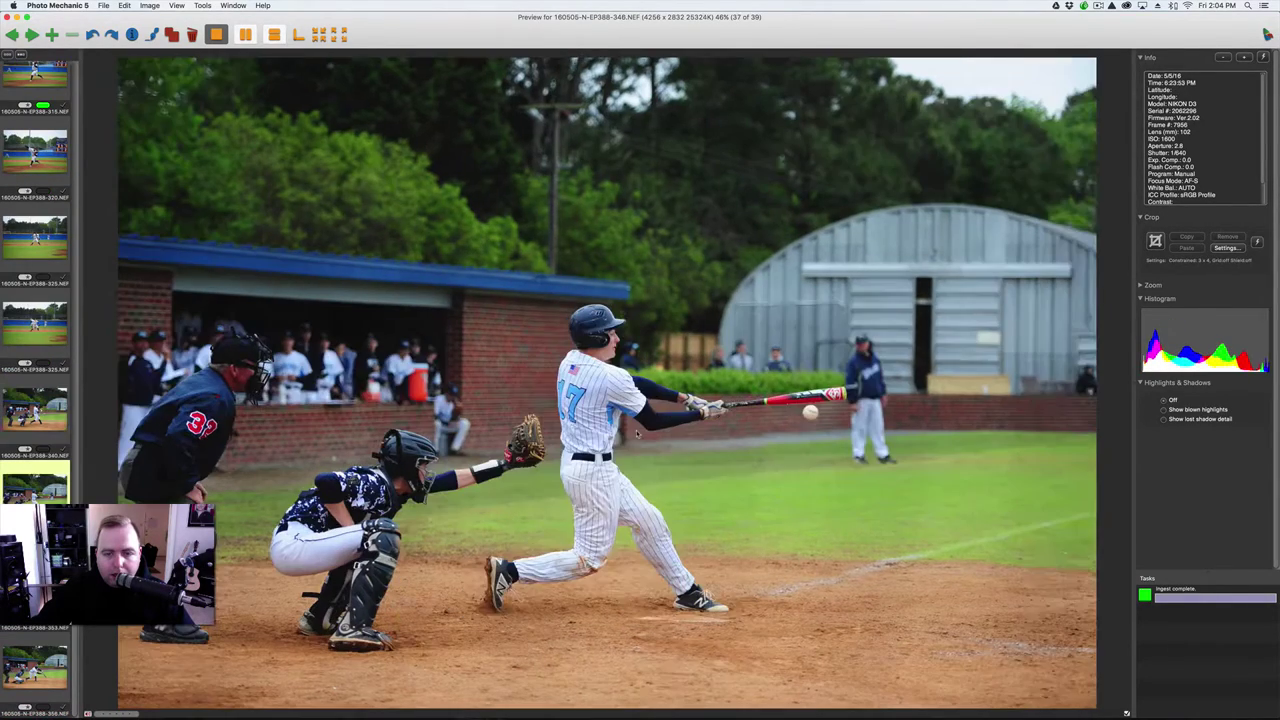
pyautogui.press('Right')
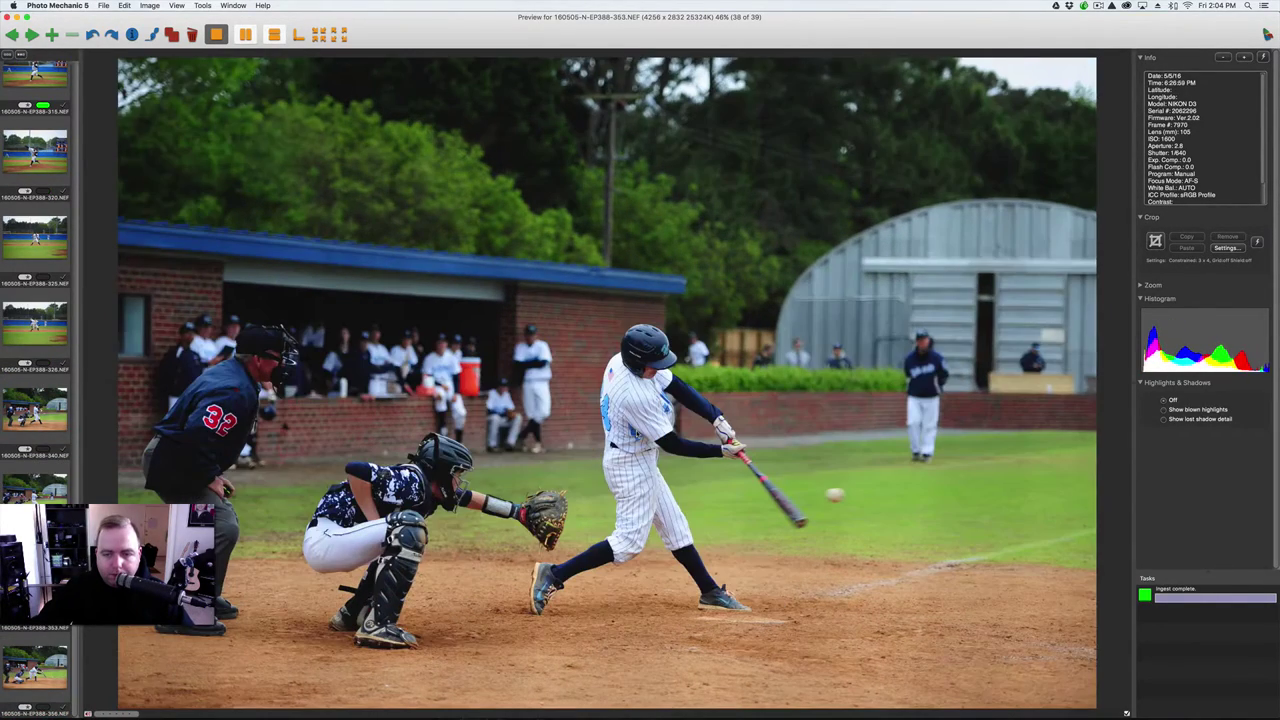
pyautogui.press('Right')
pyautogui.press('Escape')
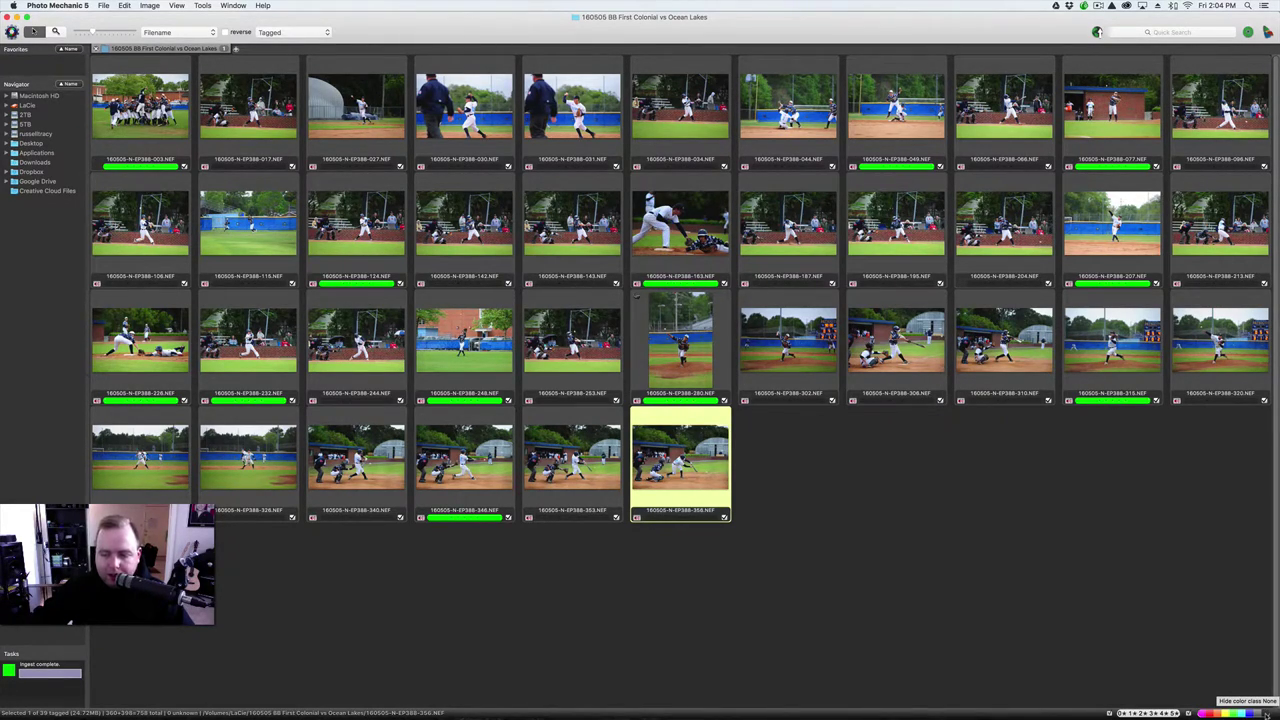
# Show only the 12 green-labeled photos and open IPTC Info for celebration photo 003.
pyautogui.click(1203, 713)
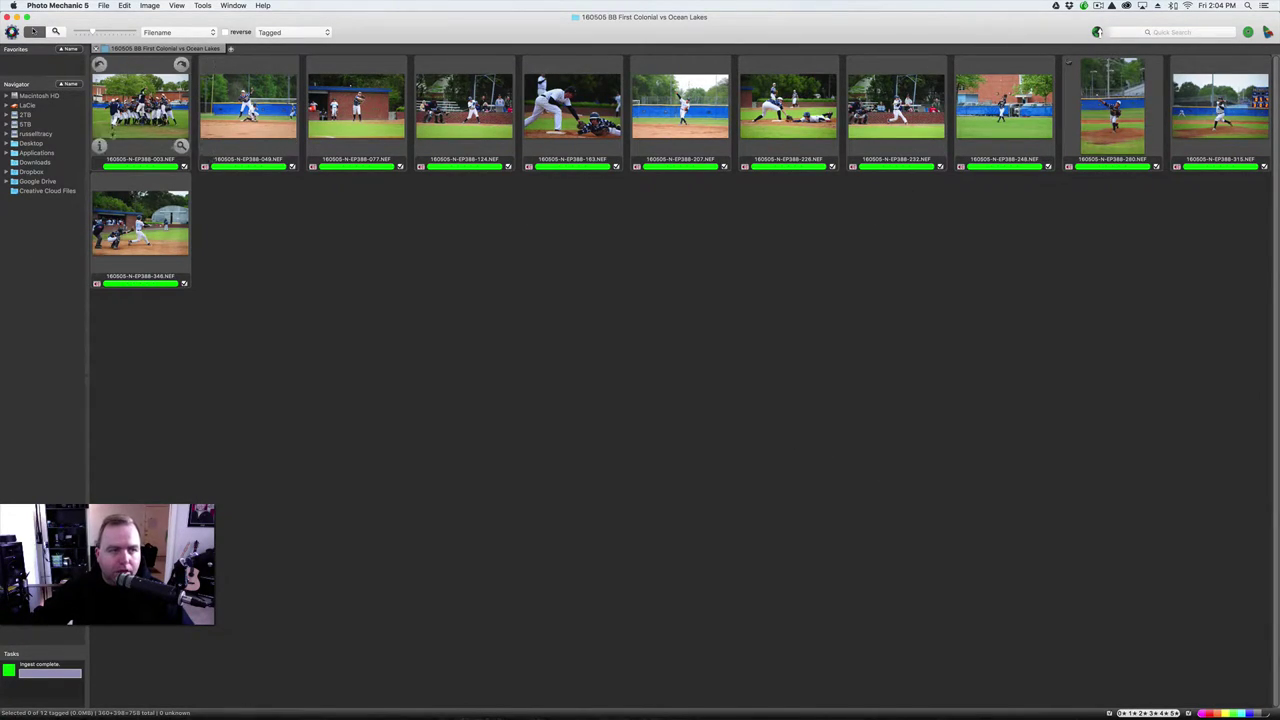
pyautogui.click(100, 146)
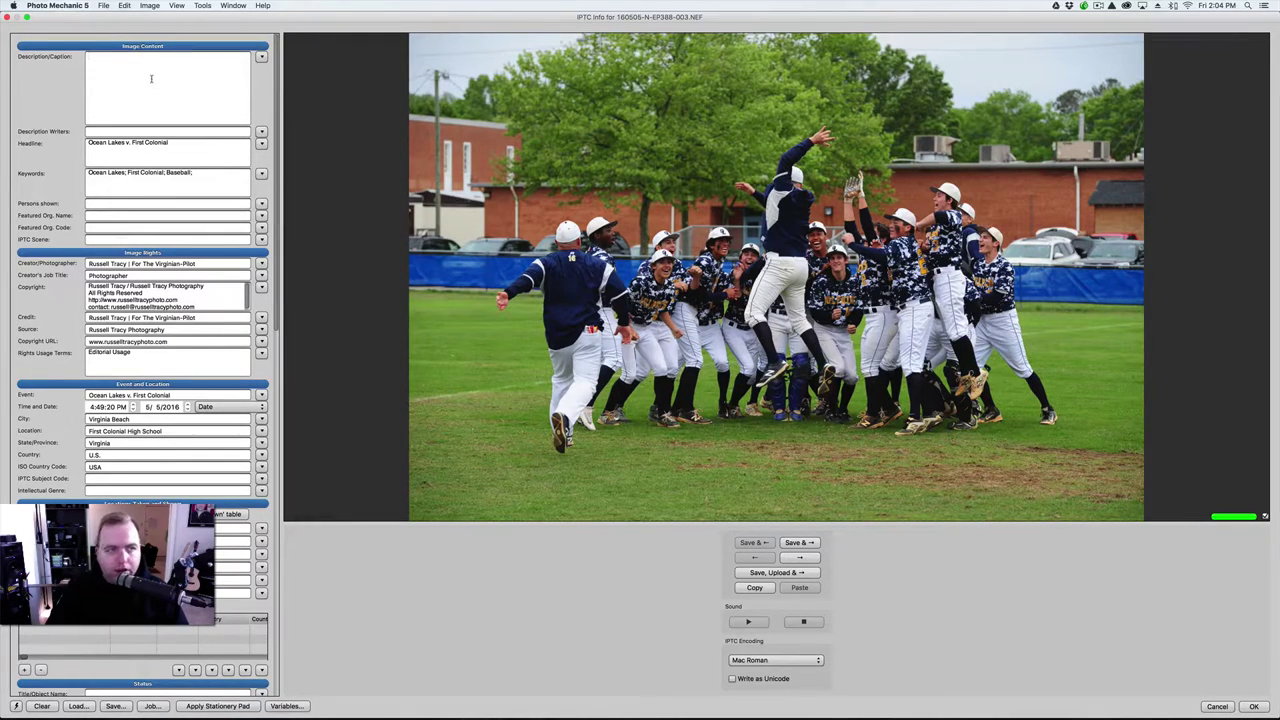
# Caption photo 003 'Ocean Lakes cets excited prior to Thursday hight's game against First Colonial.' and advance to photo 049.
pyautogui.write('Ocean')
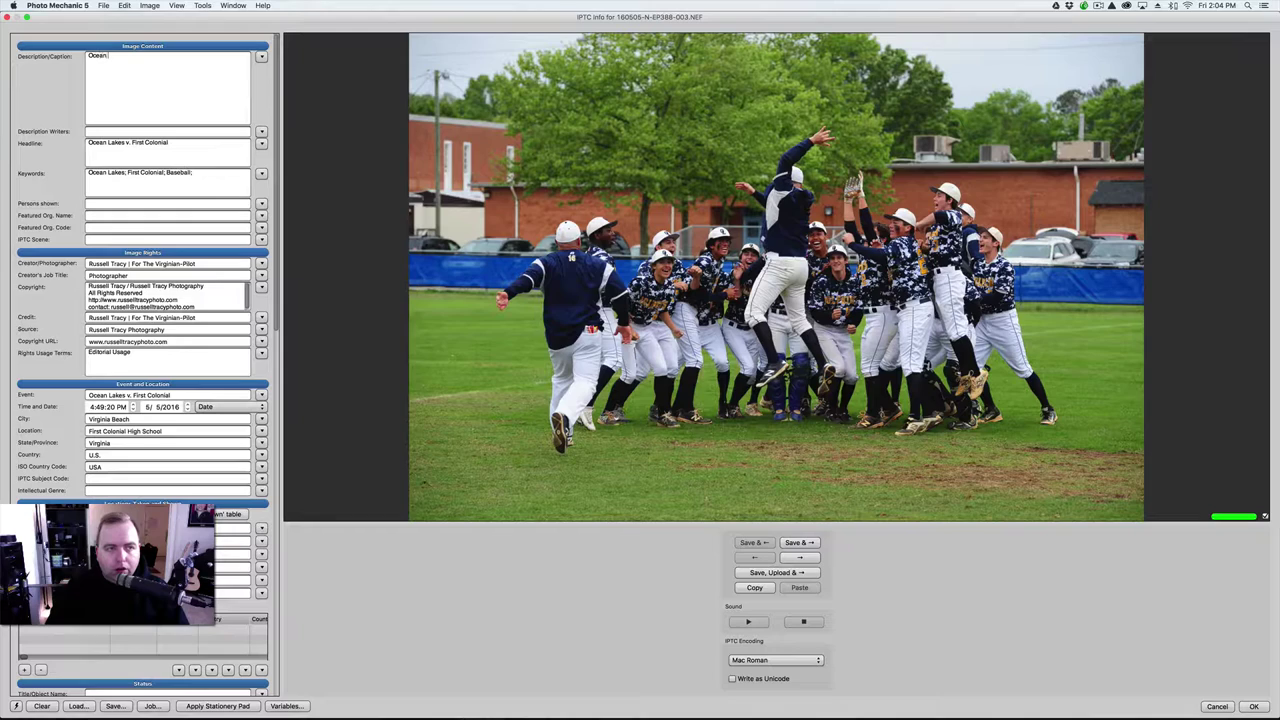
pyautogui.write(' Lakes')
pyautogui.write(' ce')
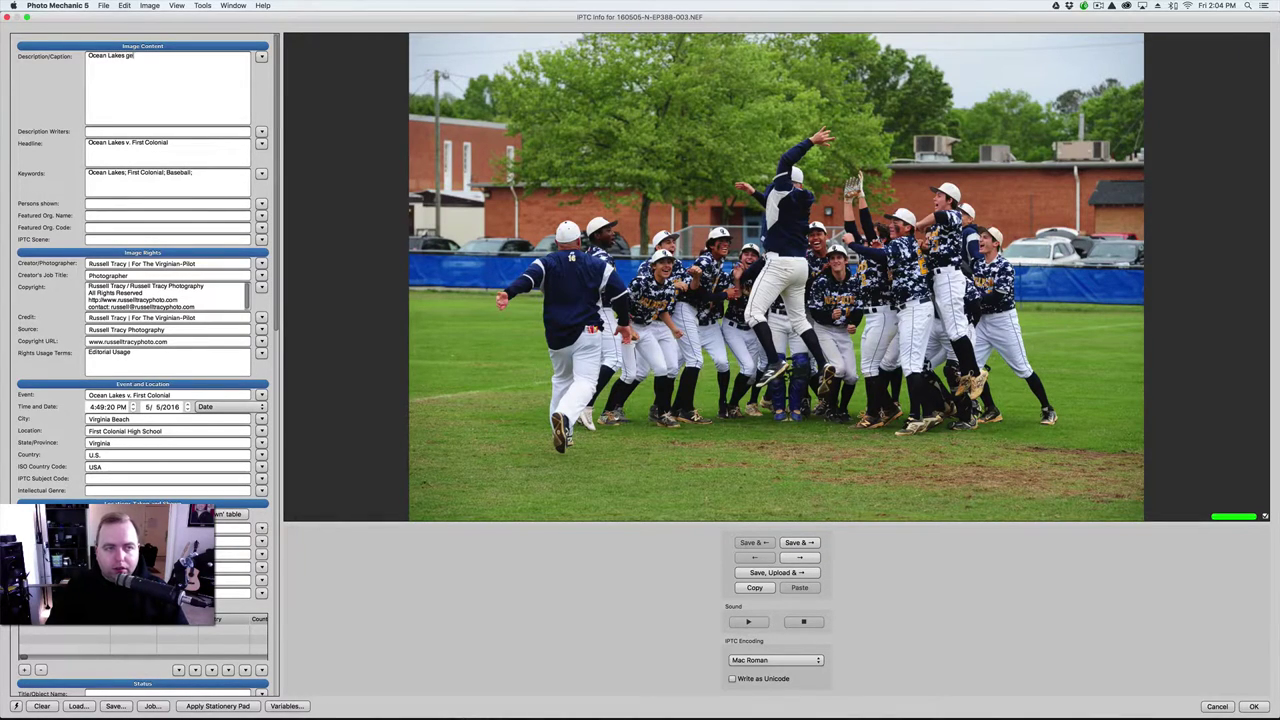
pyautogui.write('ts excited prior to')
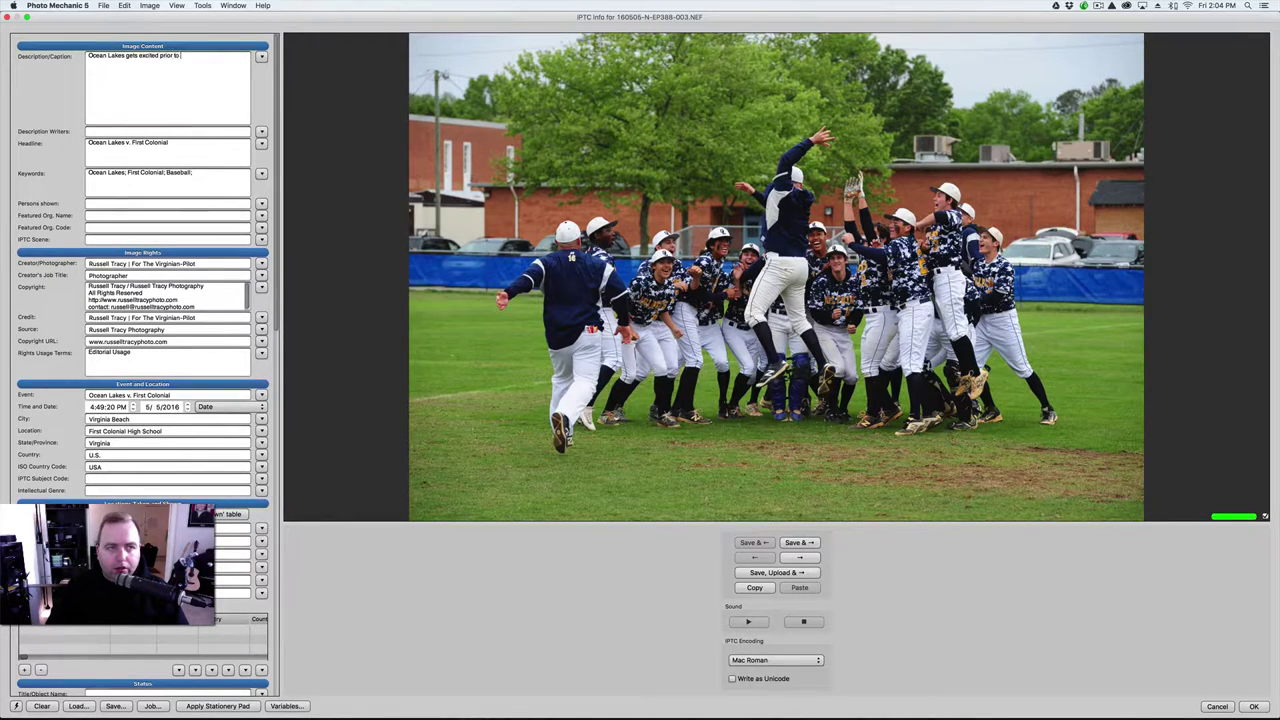
pyautogui.write(' Thursday')
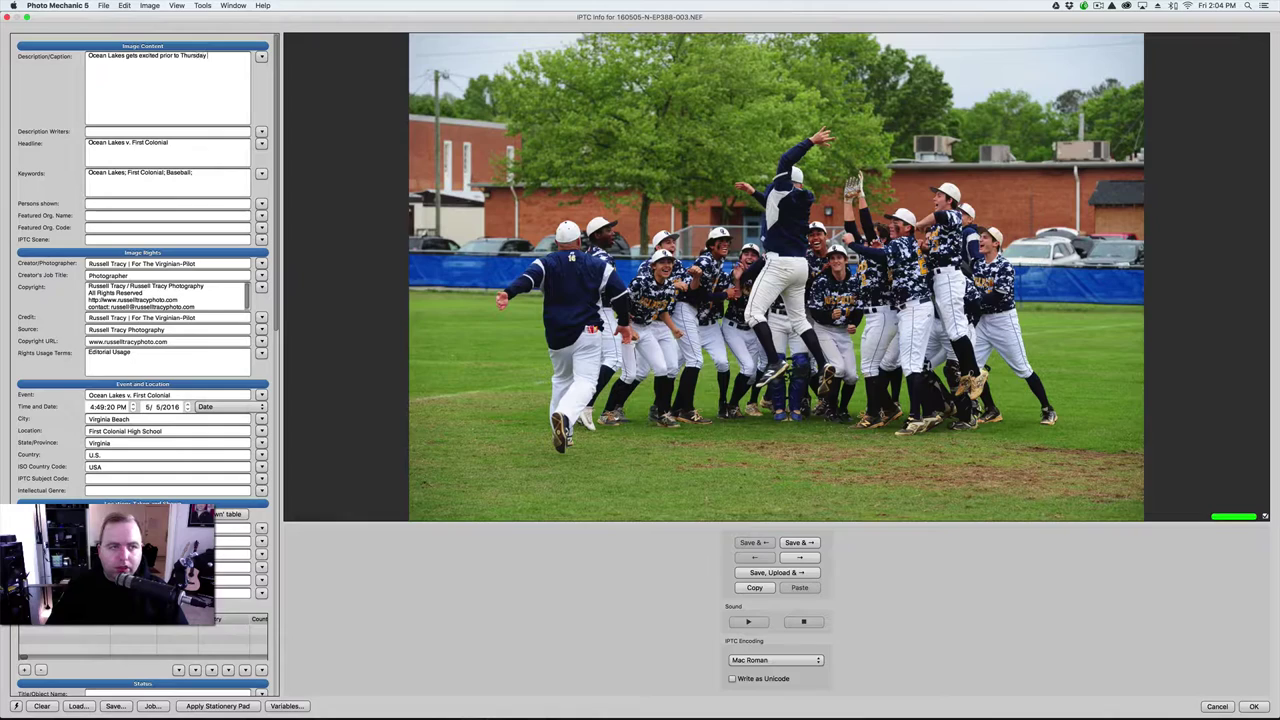
pyautogui.write(" hight's game a")
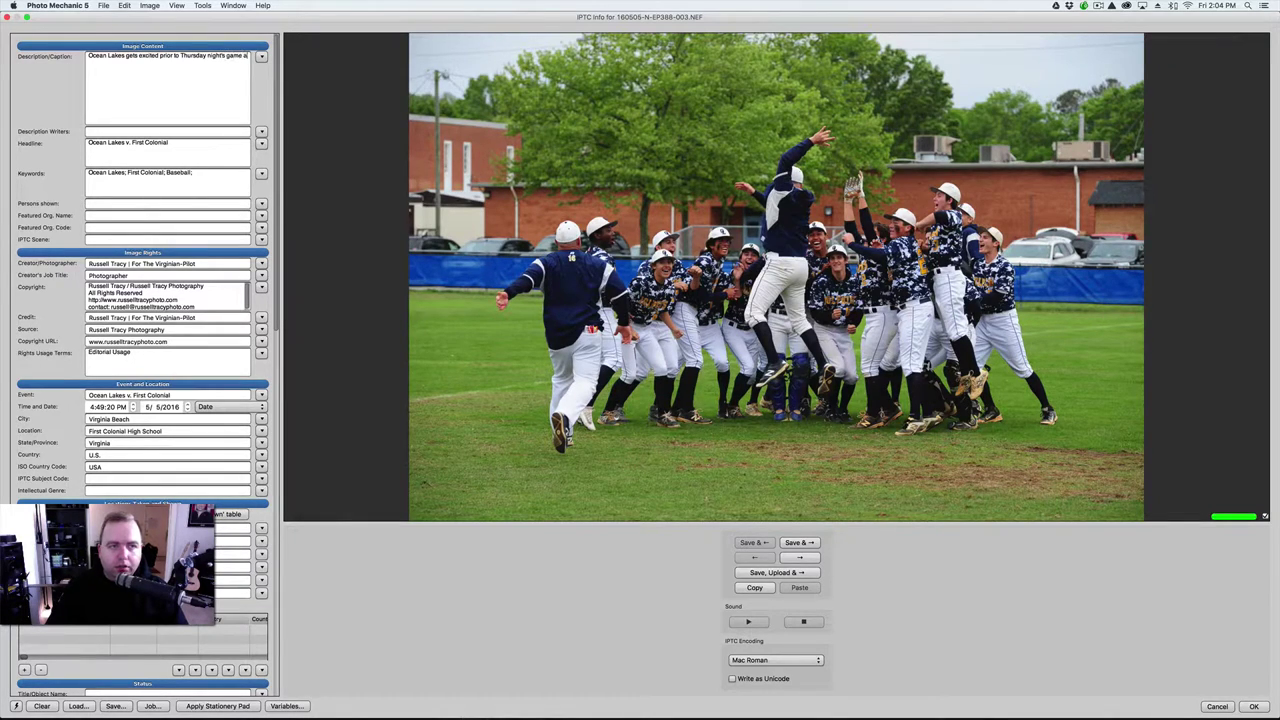
pyautogui.write('gainst First Co')
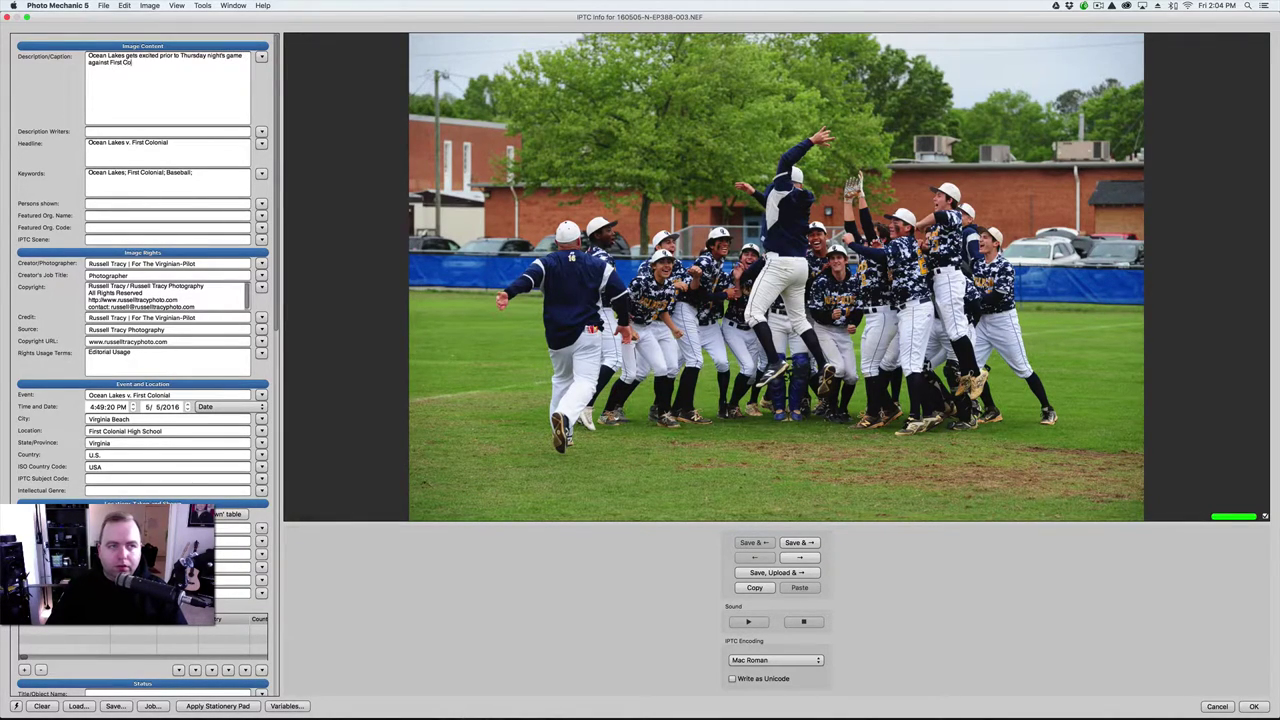
pyautogui.write('lonial')
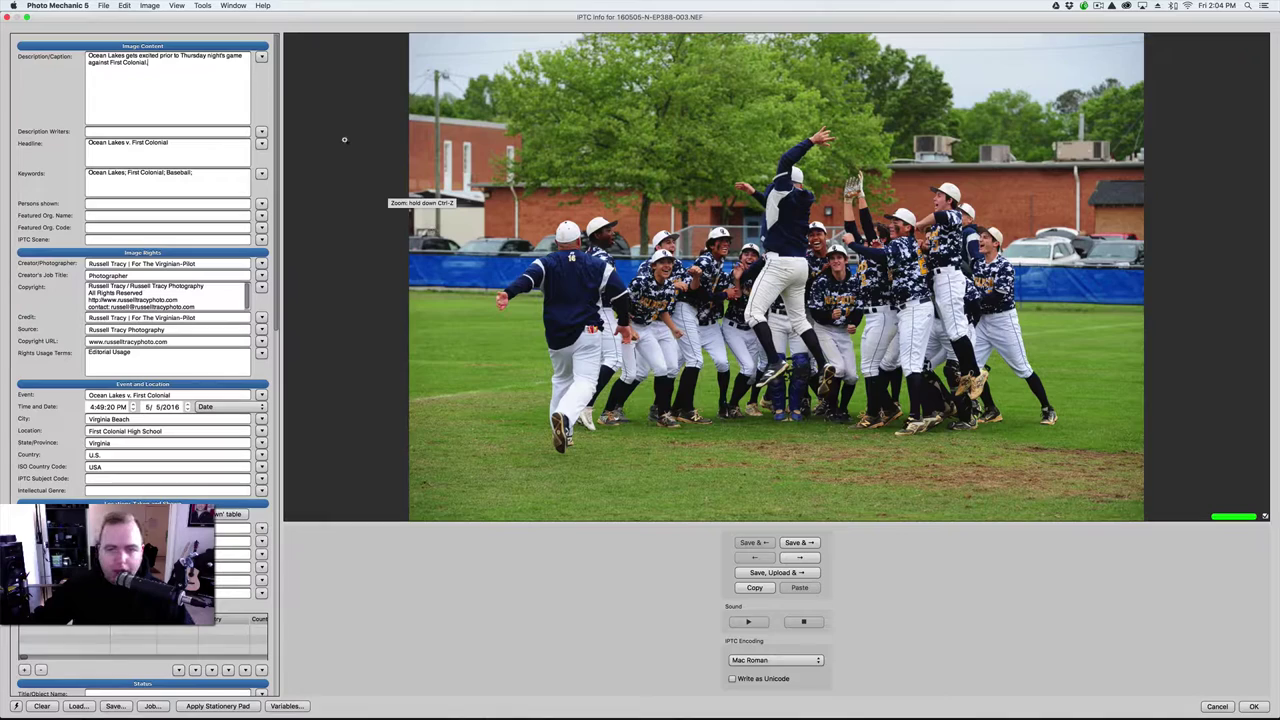
pyautogui.write('.')
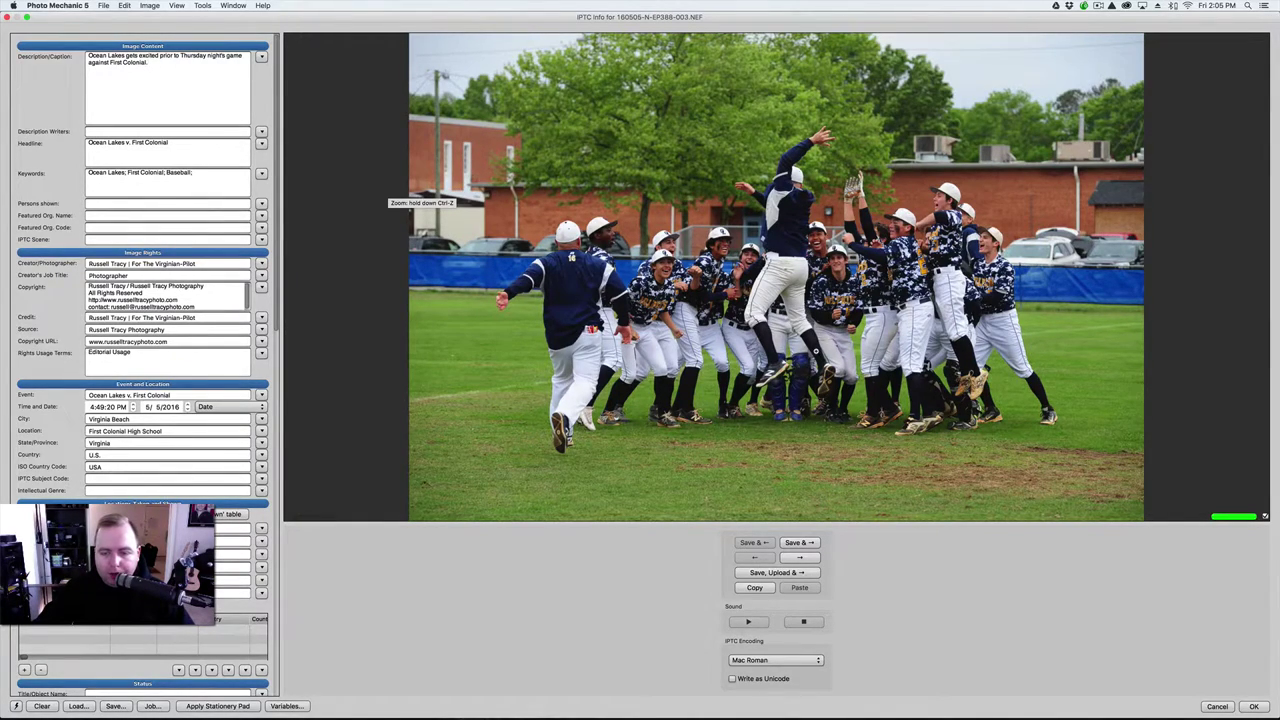
pyautogui.press('super+Right')
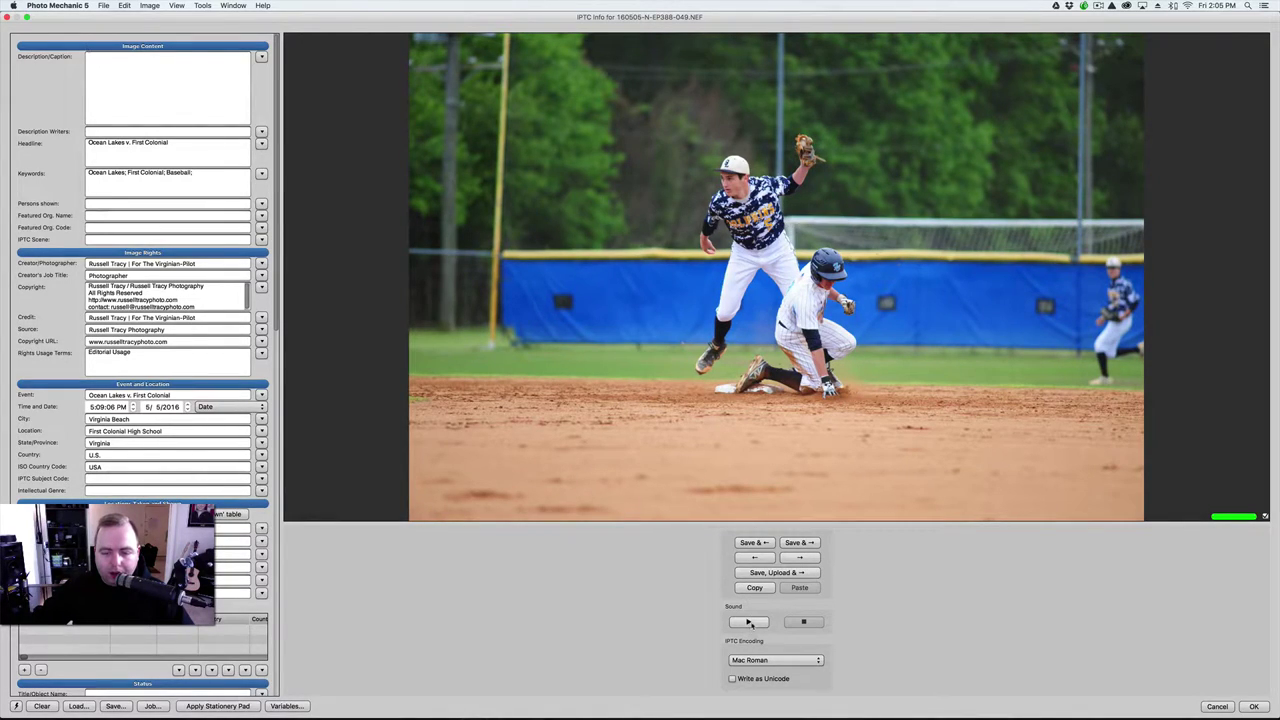
# Caption photo 049 with White 1 stealing second against blue 5 during Thursday nights game, then save and advance.
pyautogui.click(748, 622)
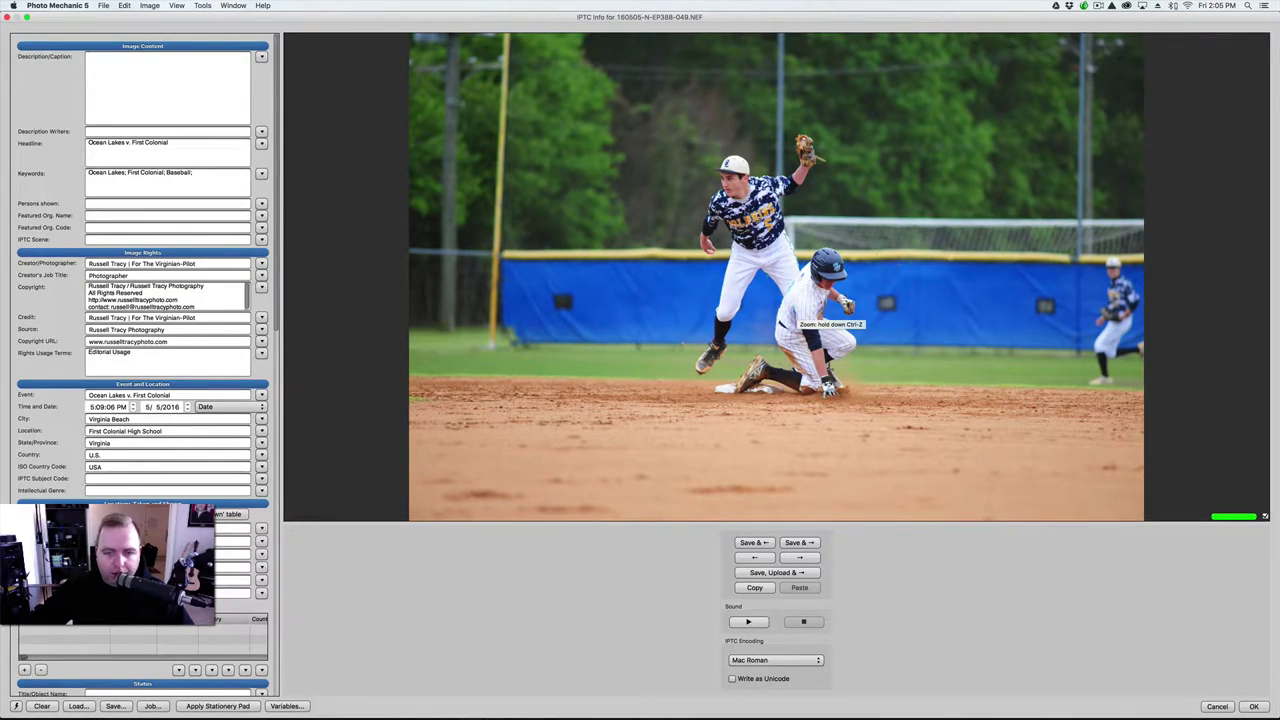
pyautogui.click(147, 88)
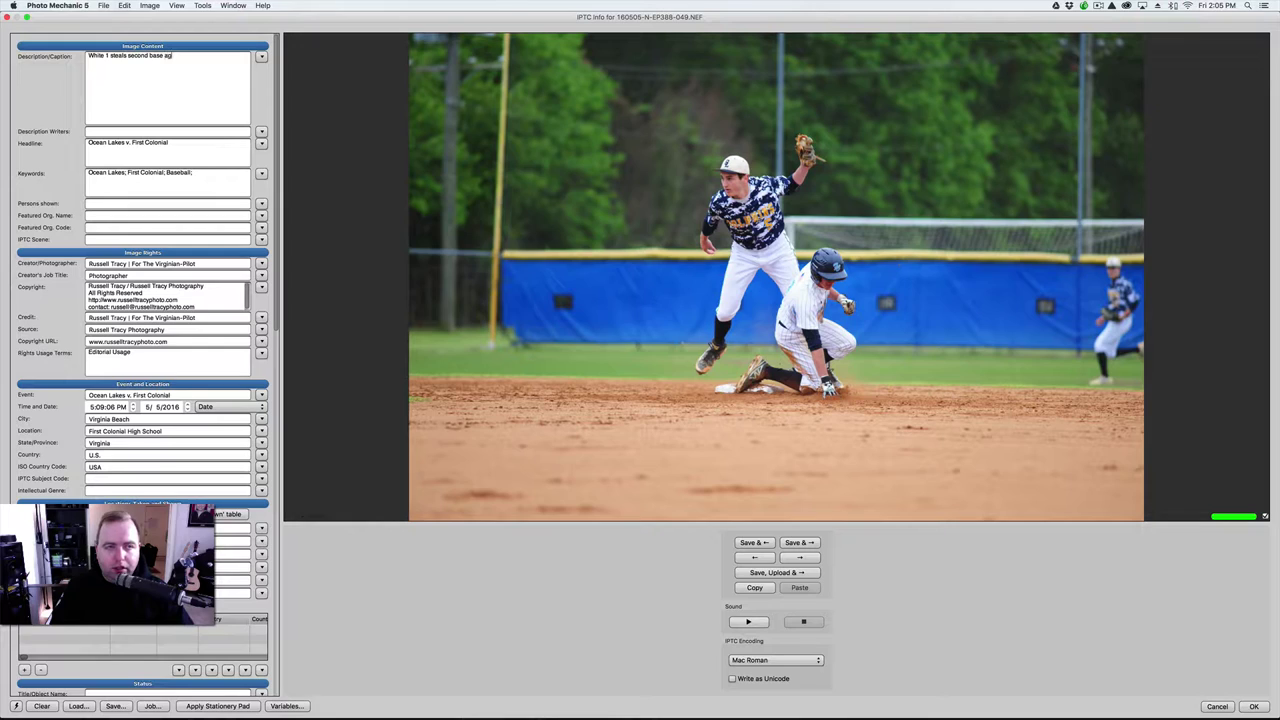
pyautogui.write('ainst b')
pyautogui.press('BackSpace')
pyautogui.press('BackSpace')
pyautogui.write('blue 5')
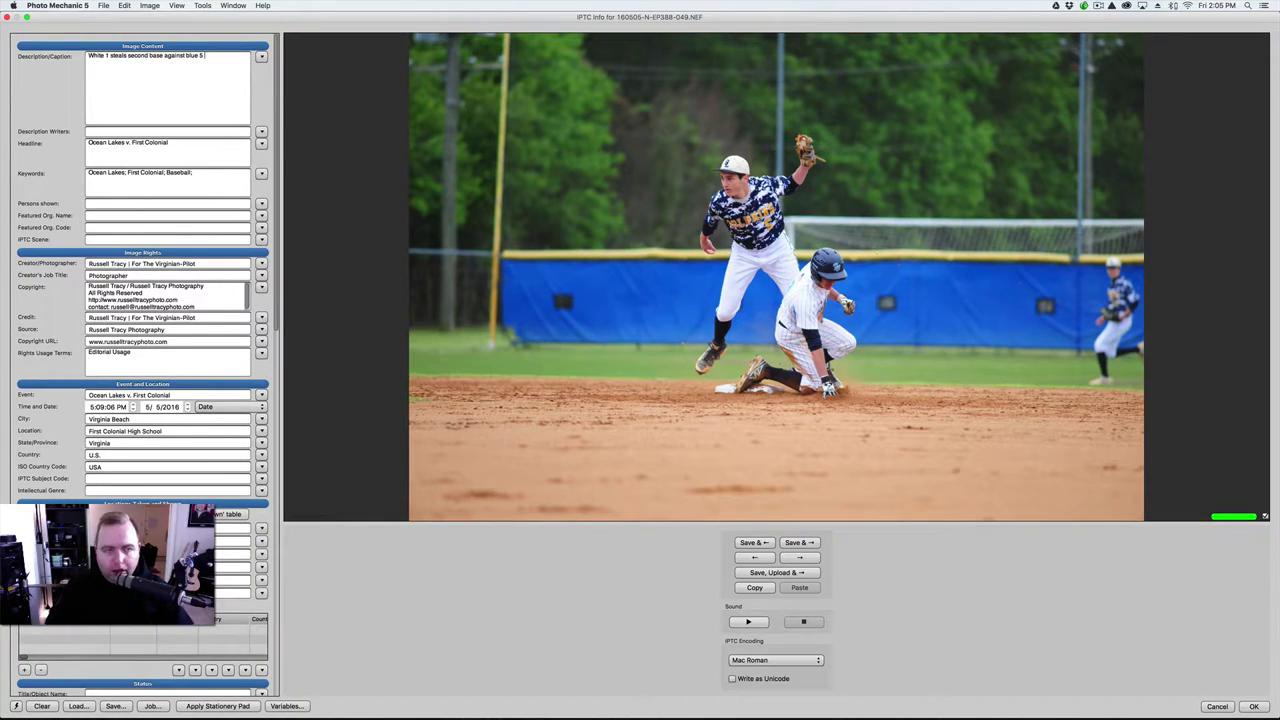
pyautogui.write('during Thur')
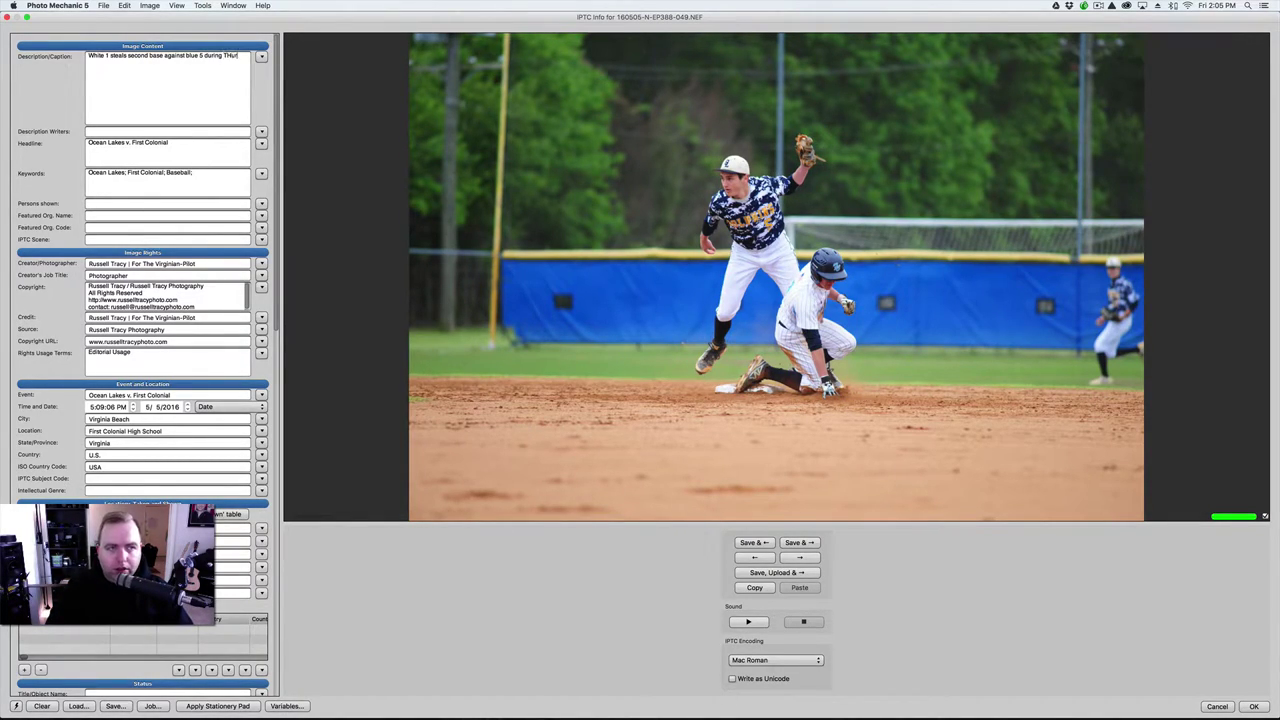
pyautogui.write('sd')
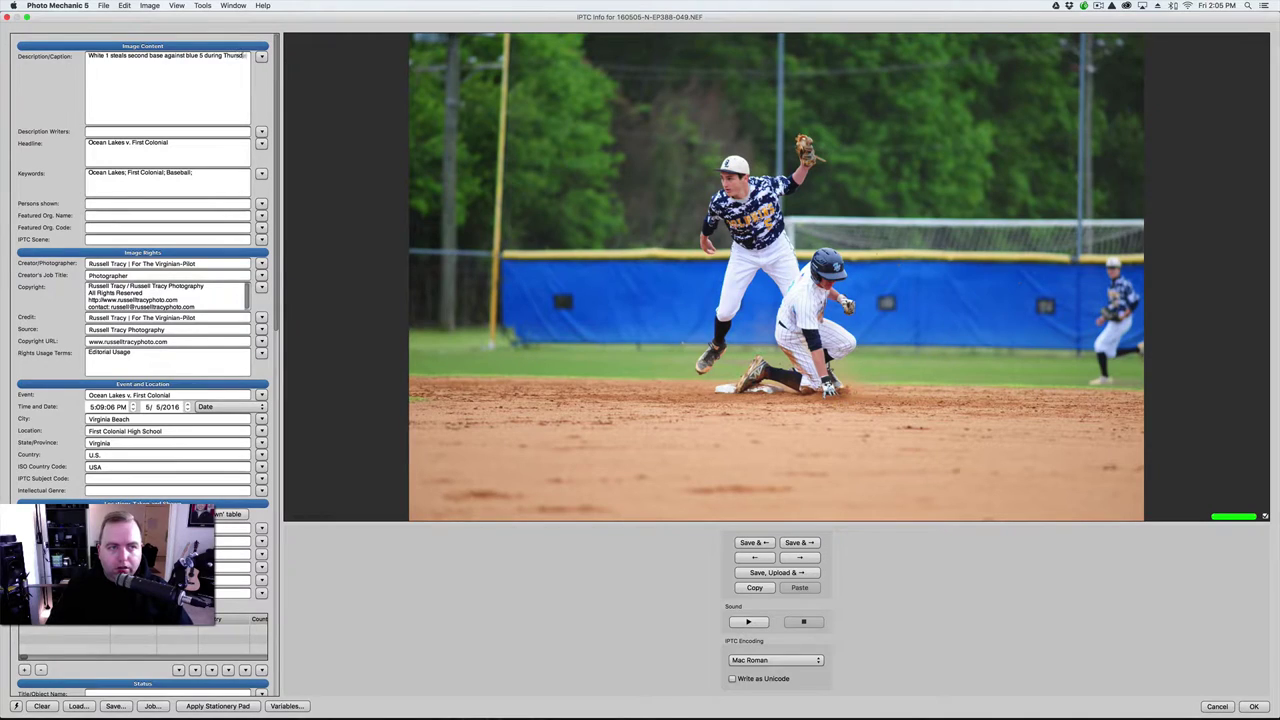
pyautogui.write('ay nights game')
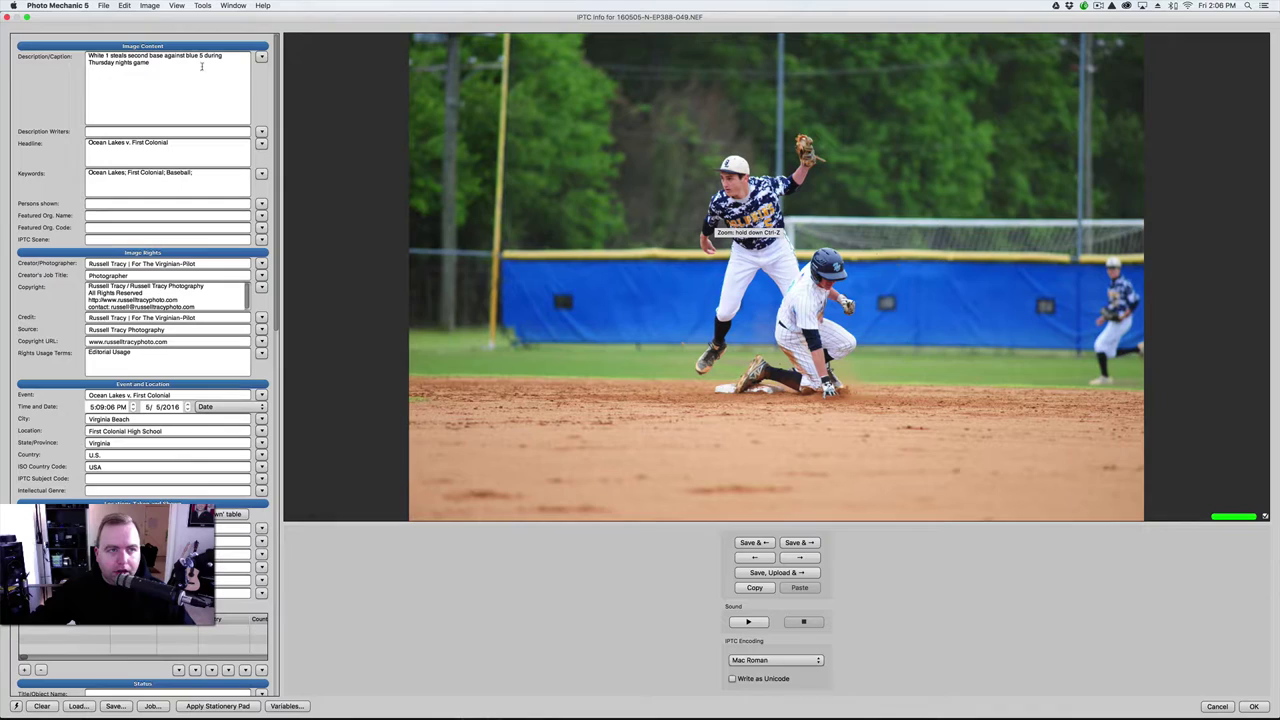
pyautogui.write('.')
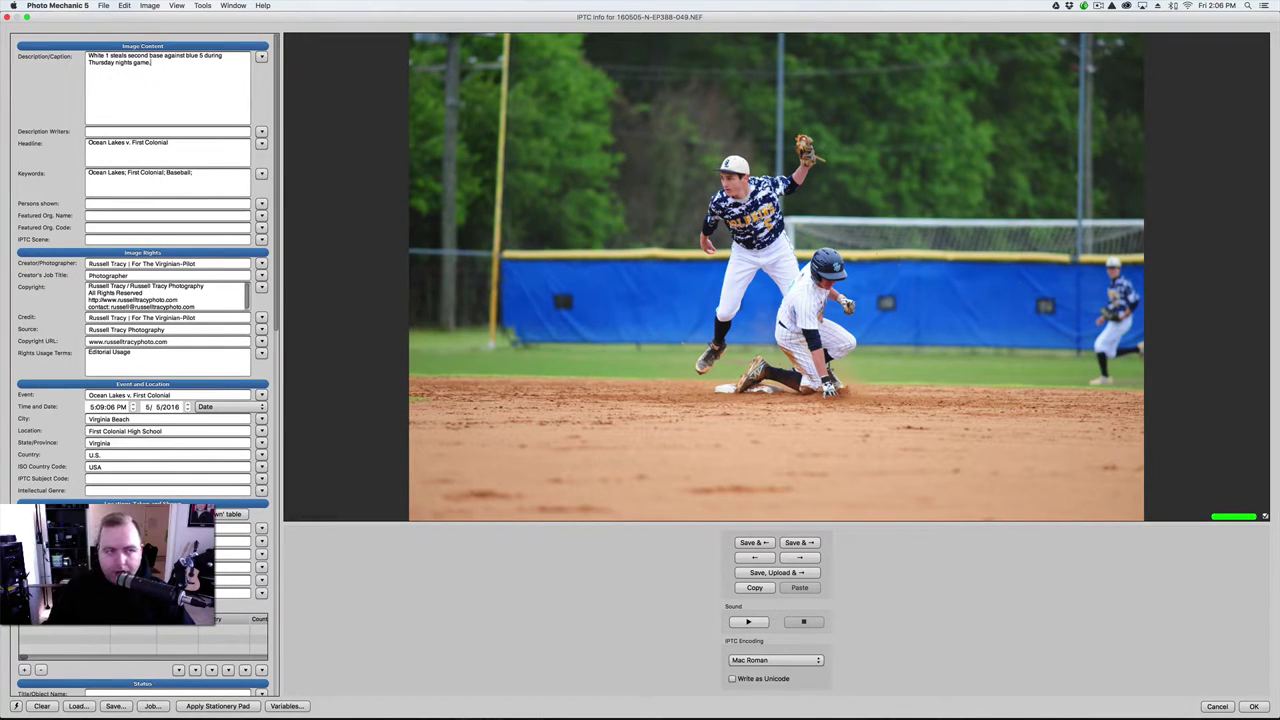
pyautogui.press('super+Right')
pyautogui.press('super+Right')
pyautogui.press('super+Right')
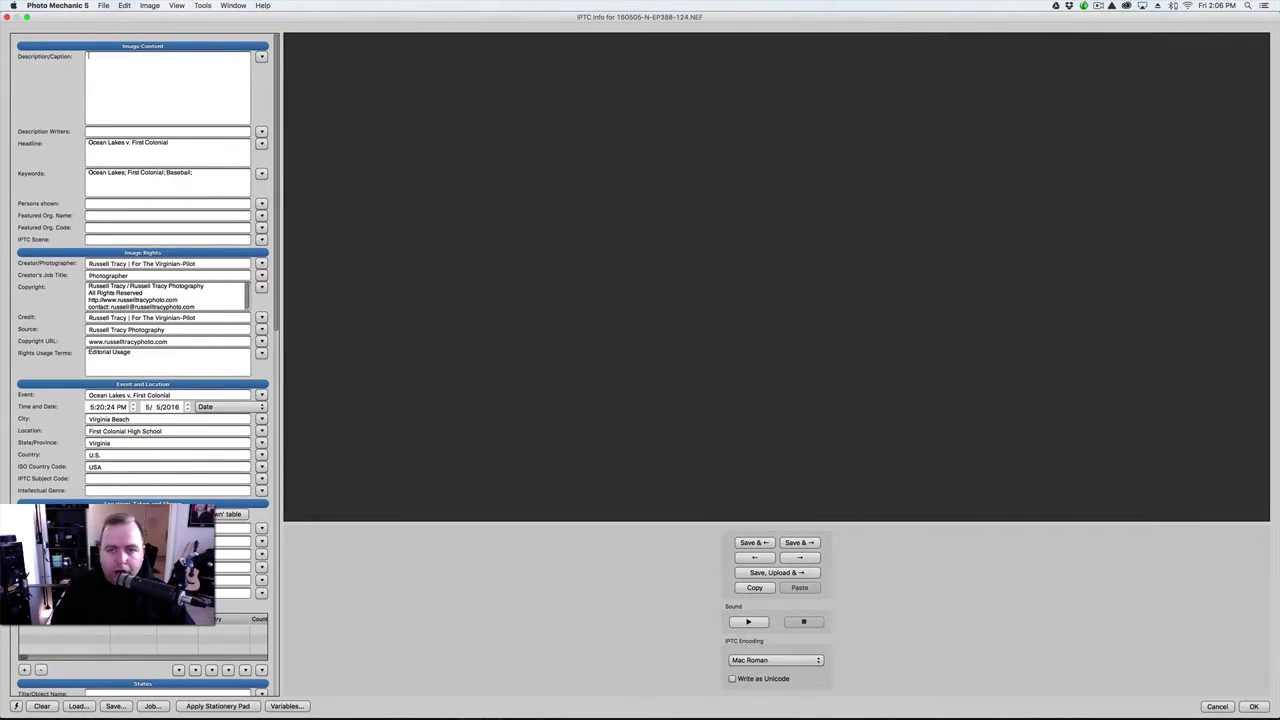
pyautogui.press('Escape')
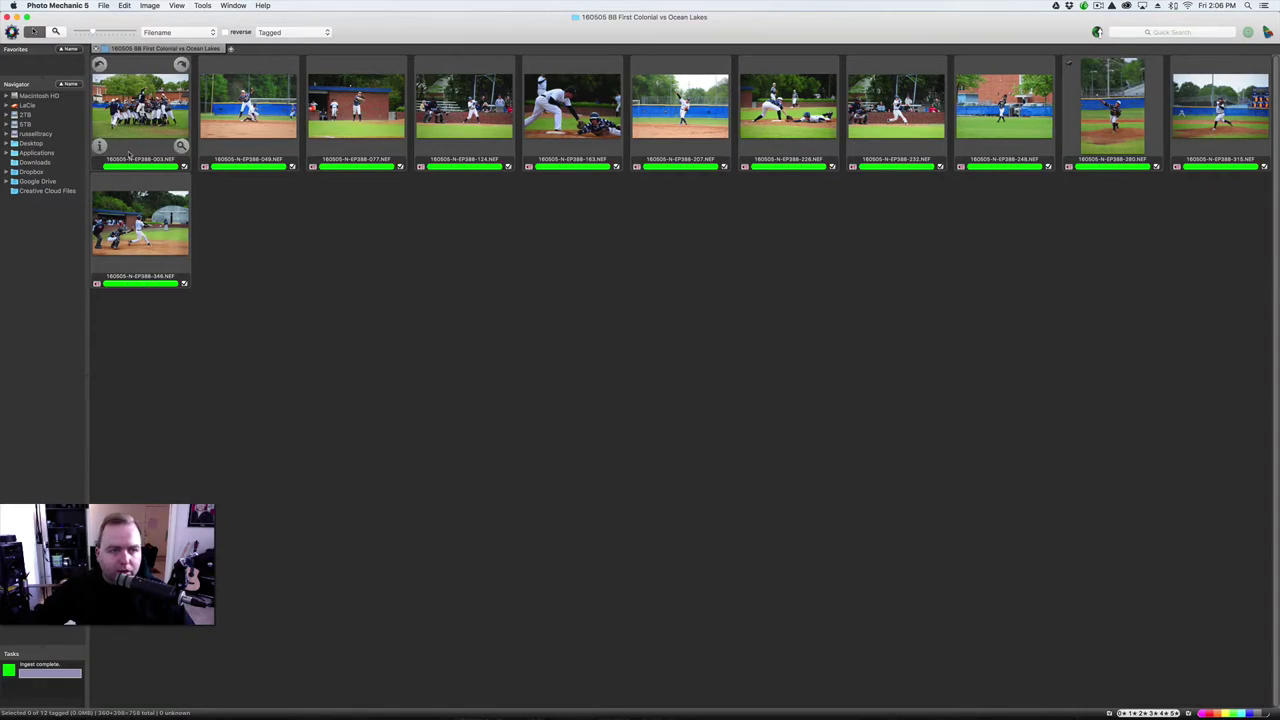
pyautogui.click(128, 155)
pyautogui.press('super+a')
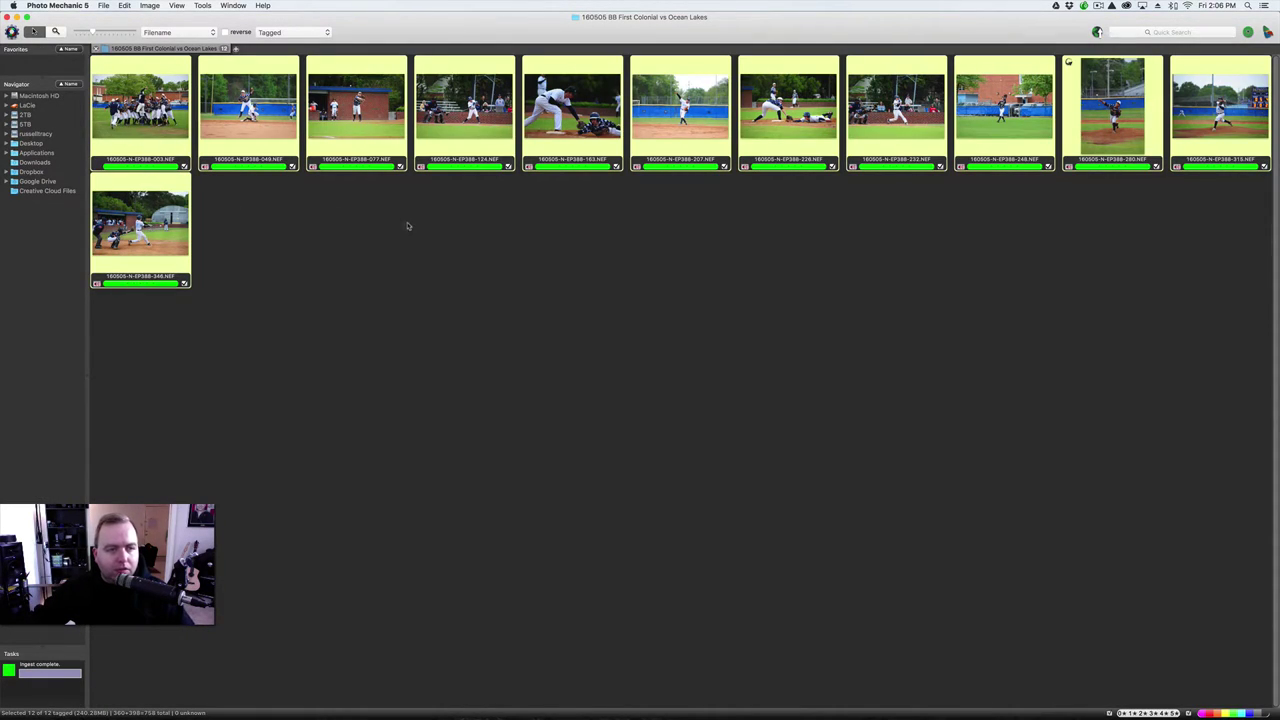
pyautogui.click(103, 5)
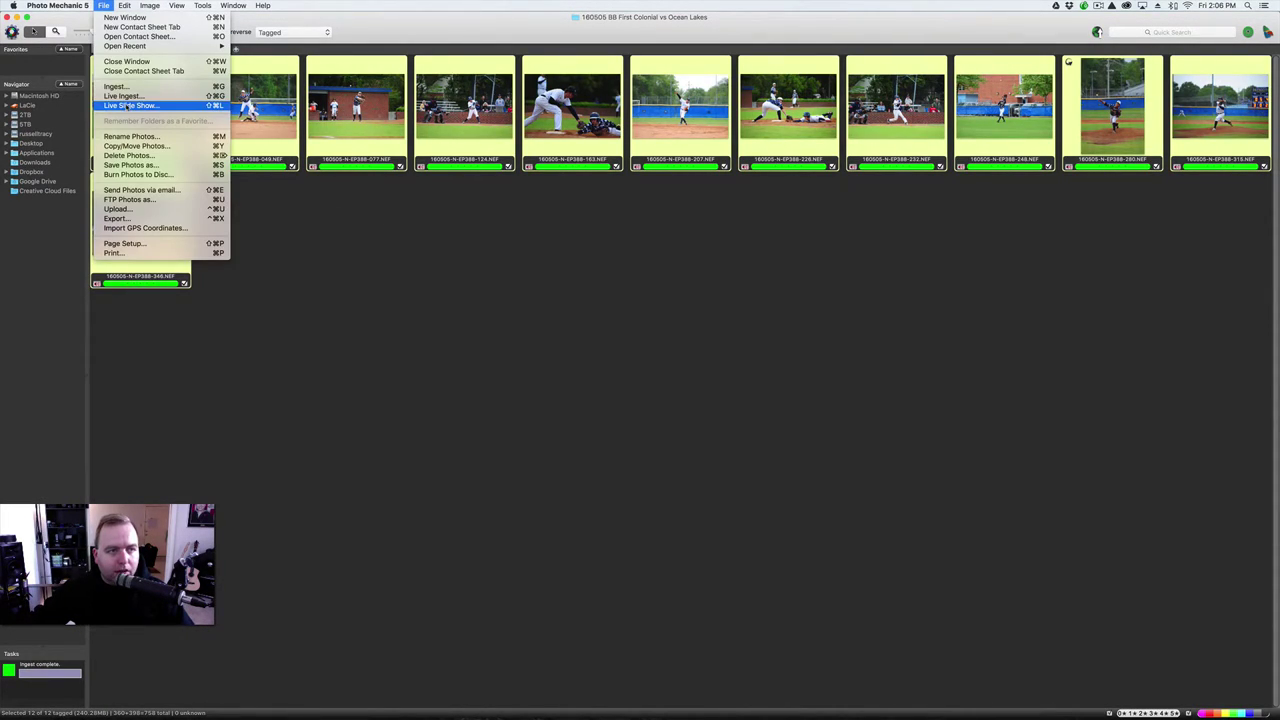
pyautogui.click(143, 165)
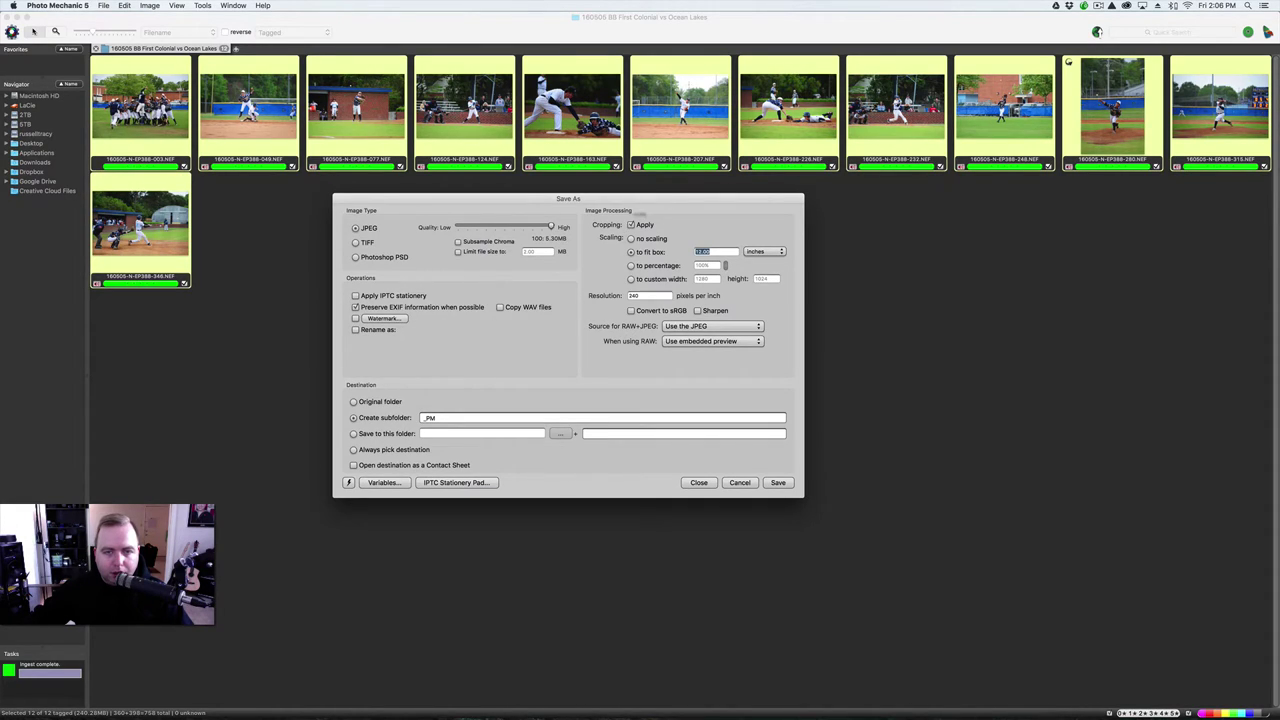
pyautogui.press('Escape')
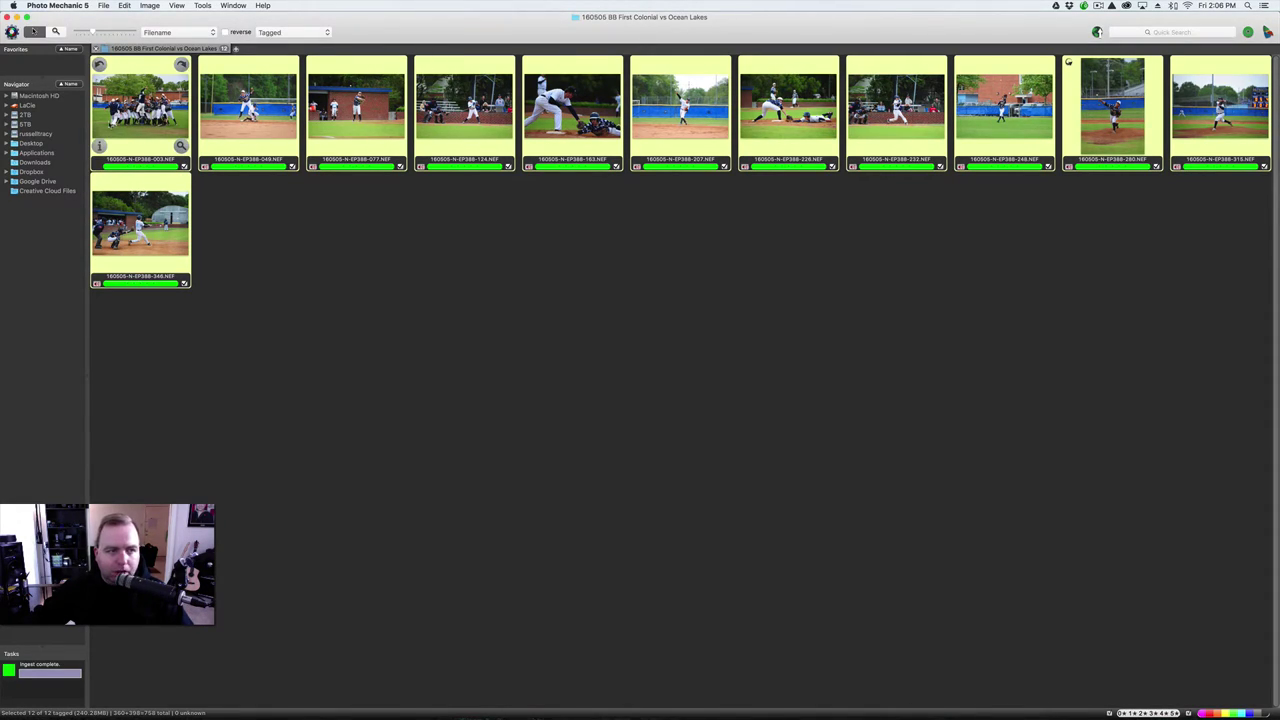
pyautogui.click(115, 110)
# Open photo 049 in Preview and confirm the crop is constrained to 3x4.
pyautogui.click(250, 110)
pyautogui.press('super+r')
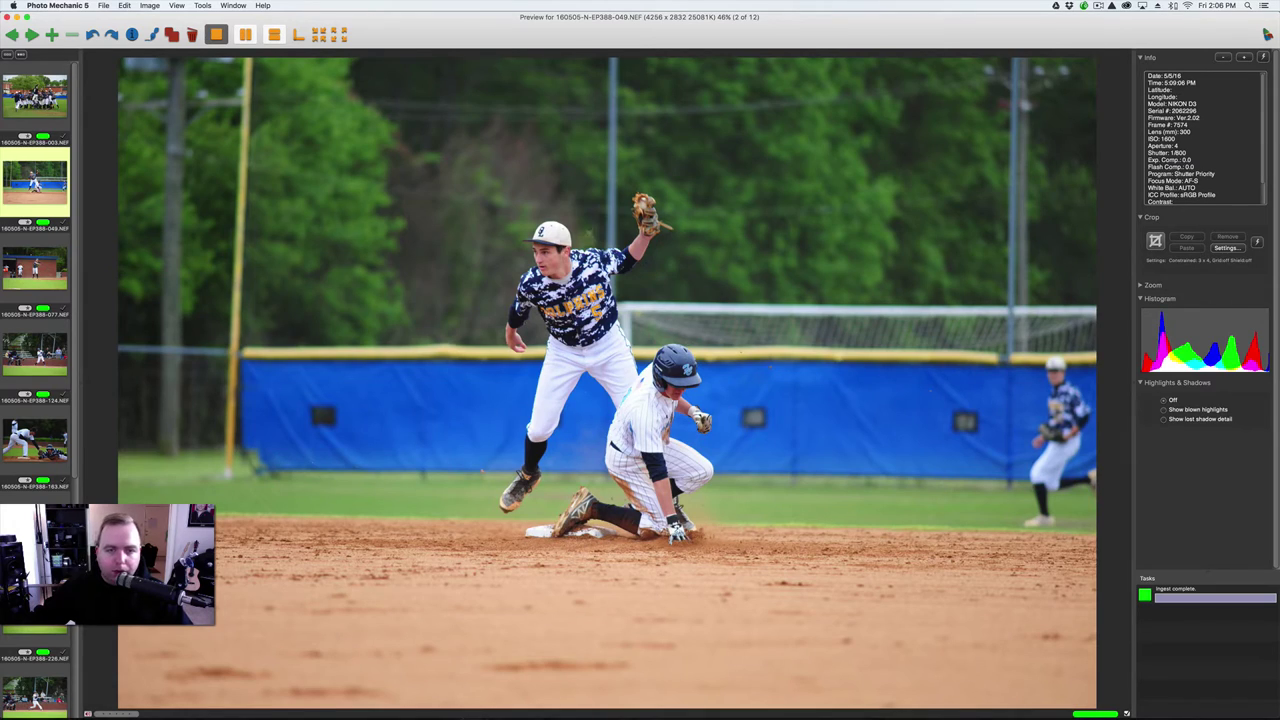
pyautogui.click(1225, 247)
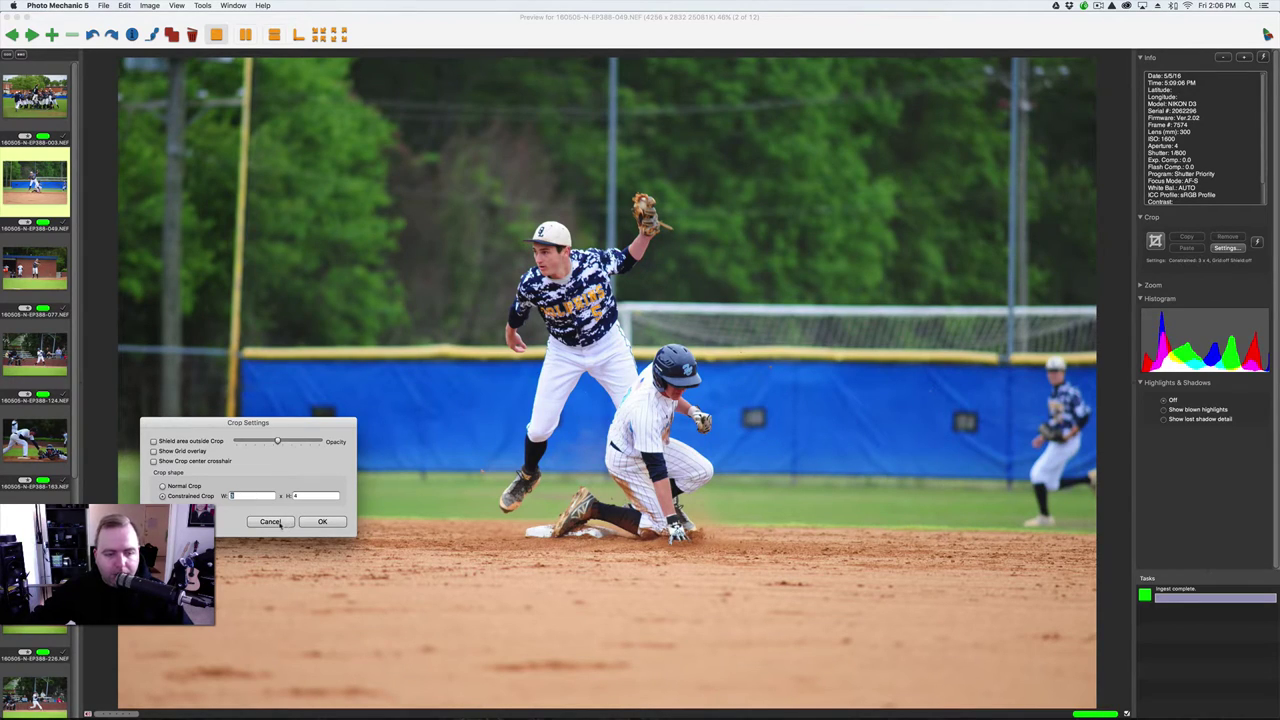
pyautogui.click(280, 523)
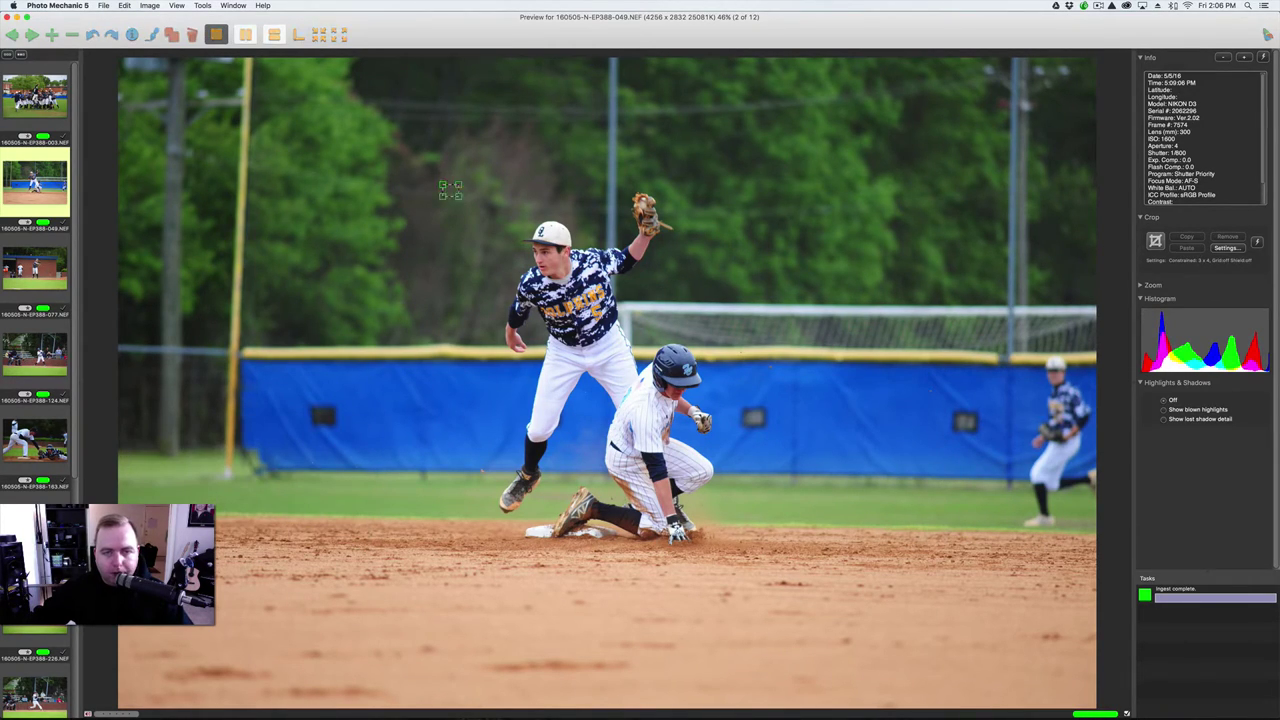
# Draw a vertical 3:4 crop around the two players, including the raised glove, and close Preview.
pyautogui.moveTo(442, 184); pyautogui.dragTo(728, 540)
pyautogui.moveTo(642, 410); pyautogui.dragTo(654, 406)
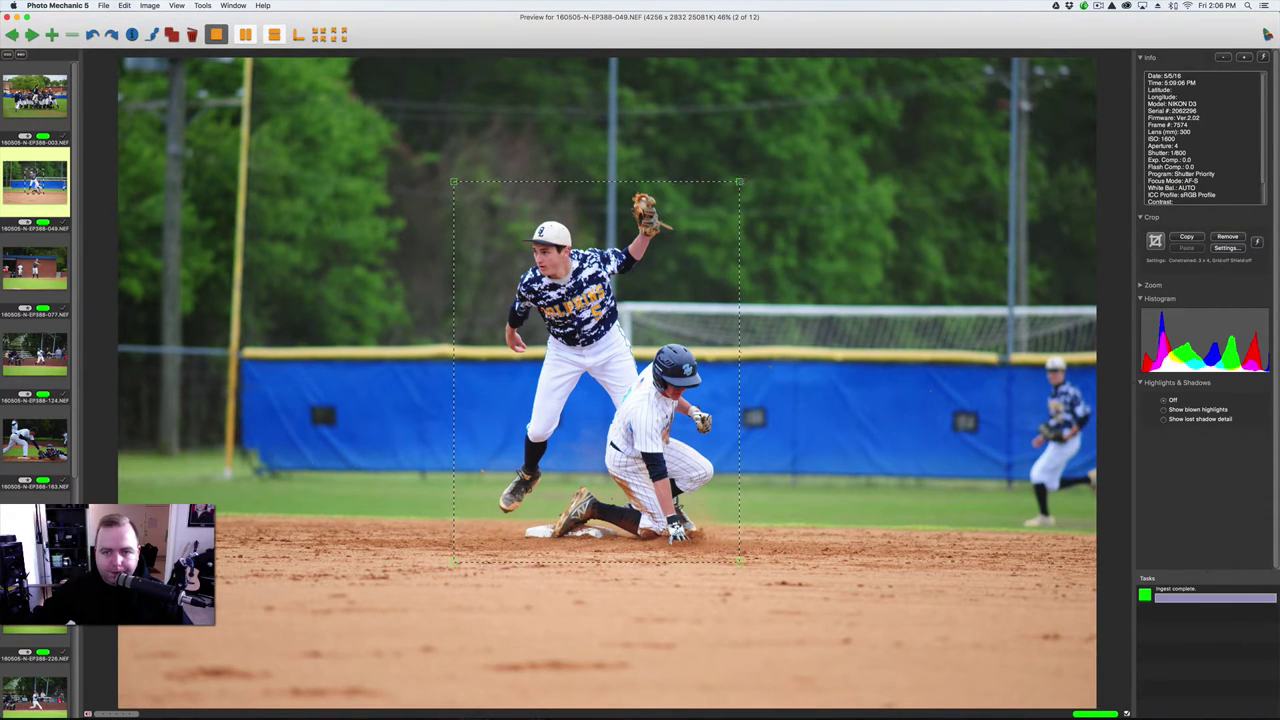
pyautogui.moveTo(740, 182); pyautogui.dragTo(776, 131)
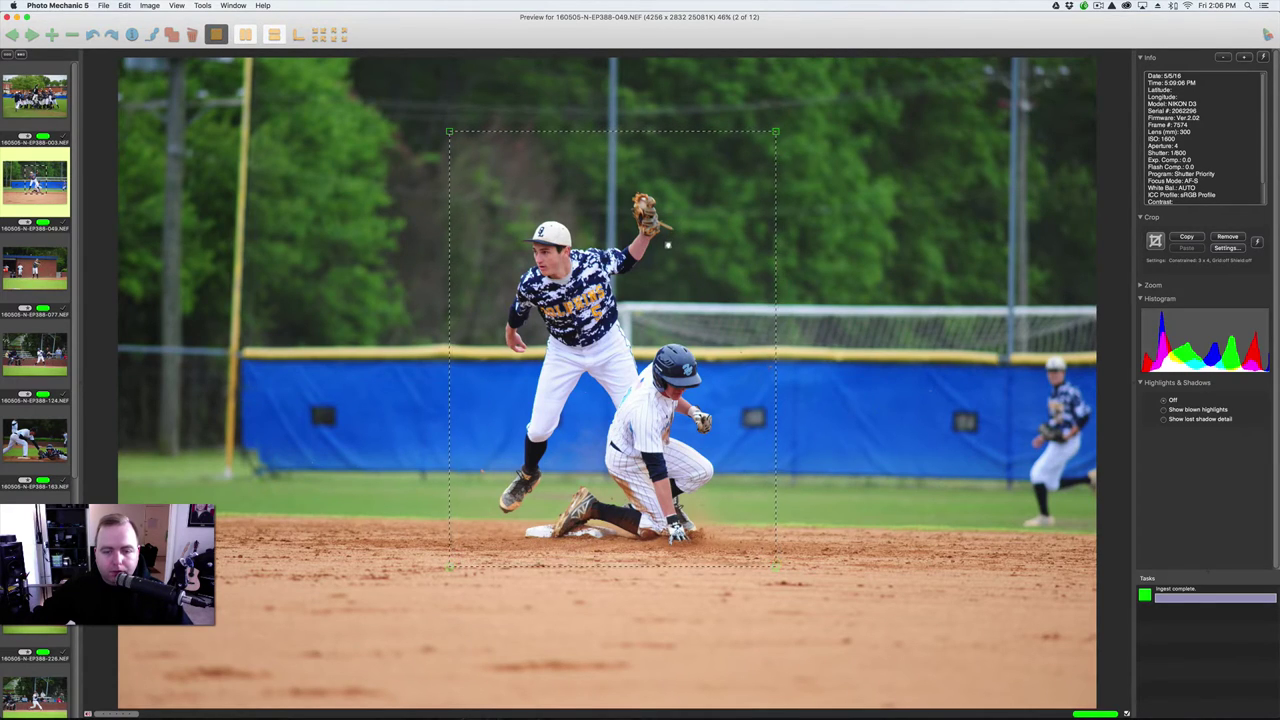
pyautogui.moveTo(668, 244); pyautogui.dragTo(659, 257)
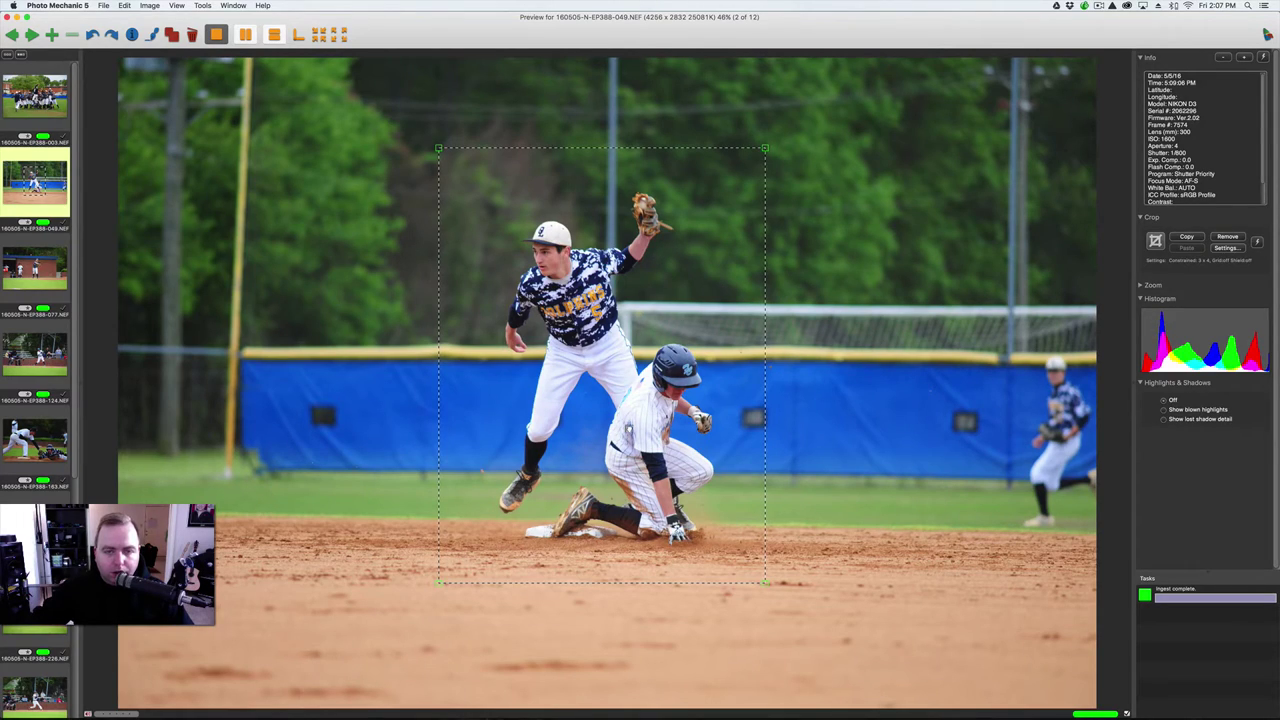
pyautogui.press('Escape')
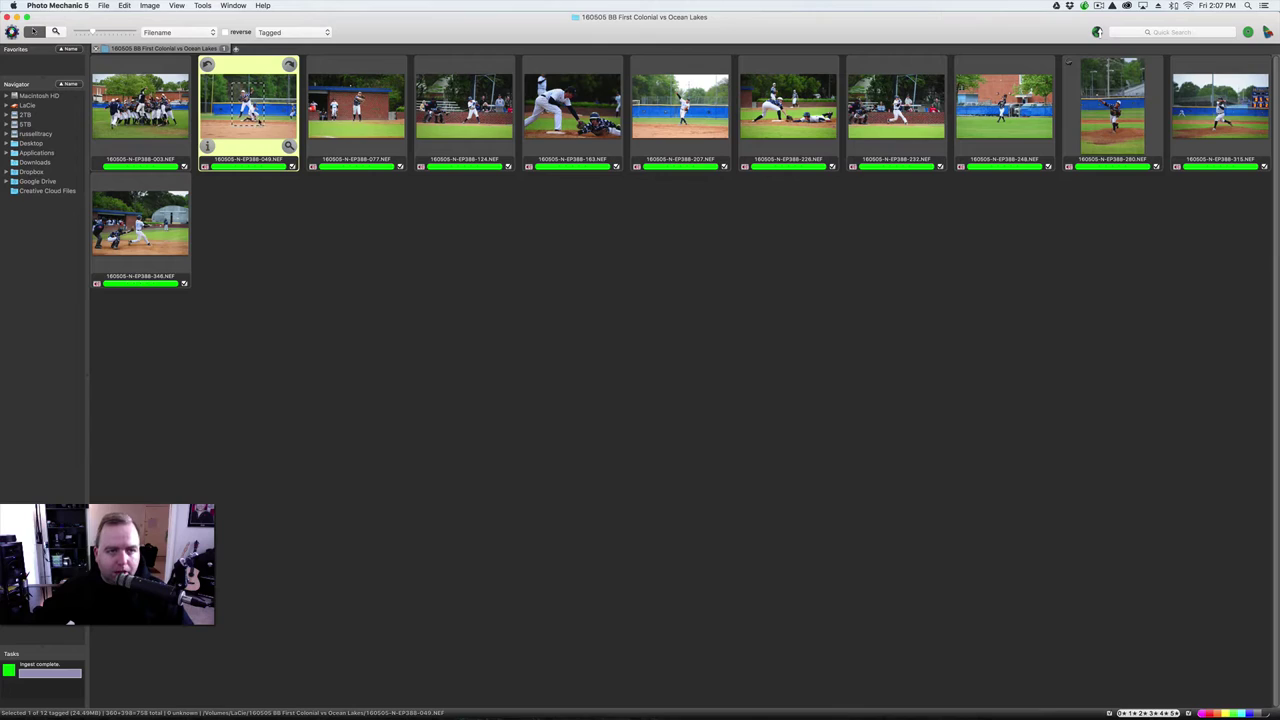
# Save all 12 photos as cropped JPEGs into a _PM subfolder, using embedded previews for RAW files.
pyautogui.press('super+a')
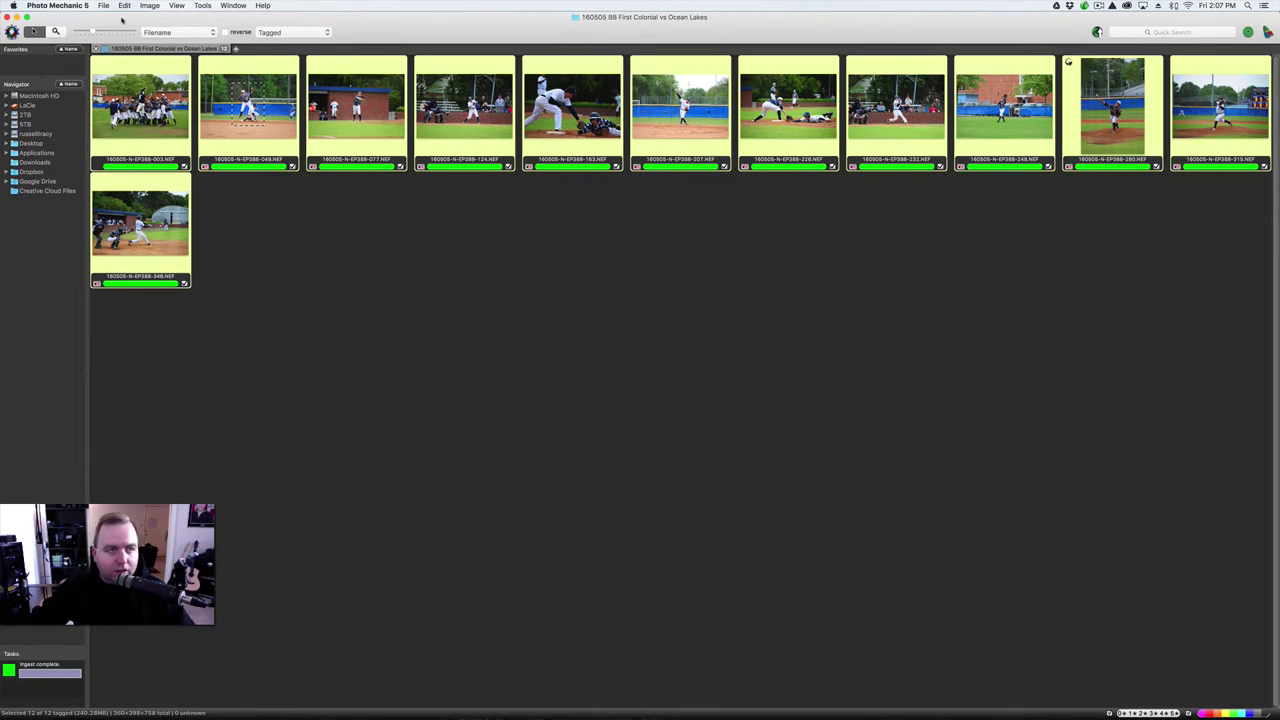
pyautogui.click(103, 6)
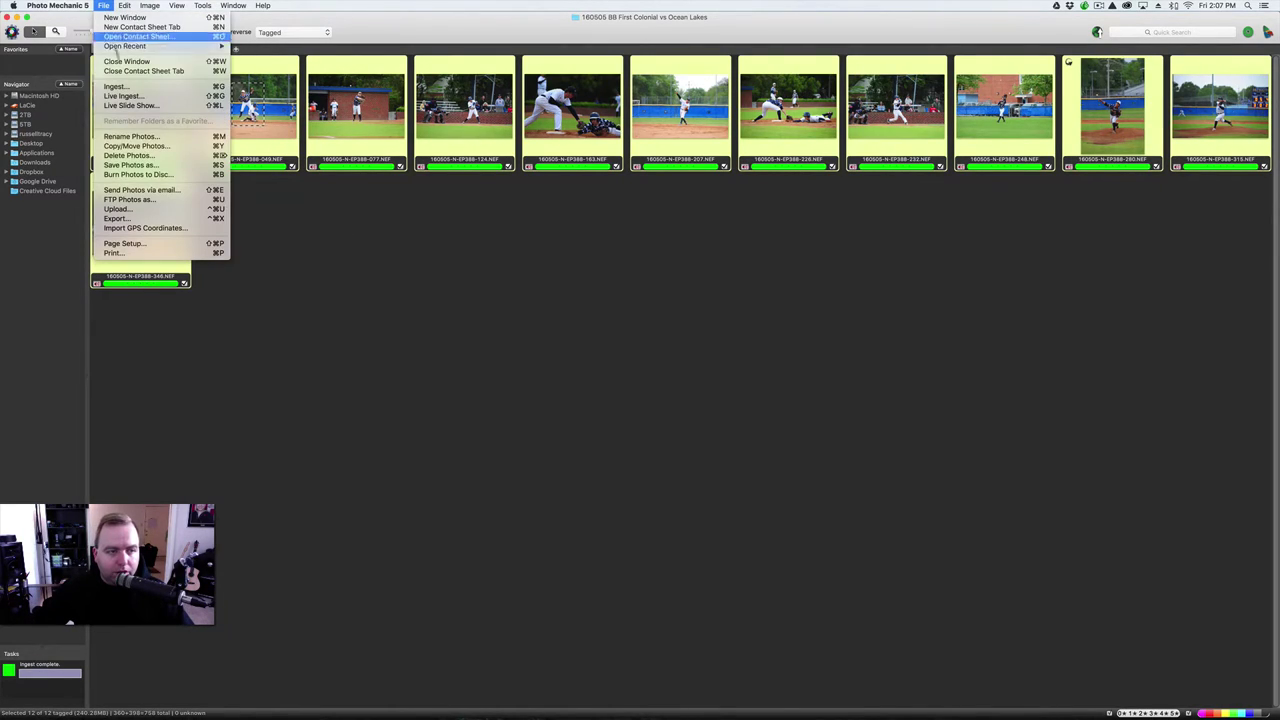
pyautogui.click(148, 166)
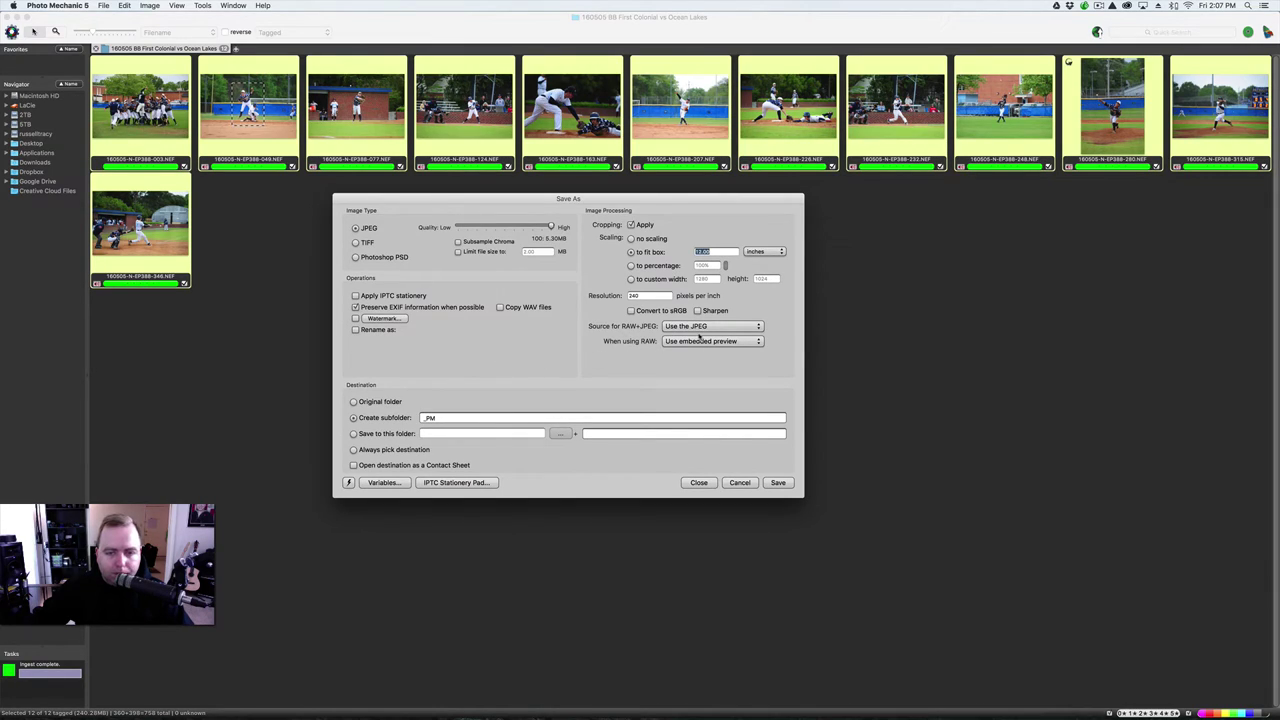
pyautogui.click(689, 341)
pyautogui.click(633, 361)
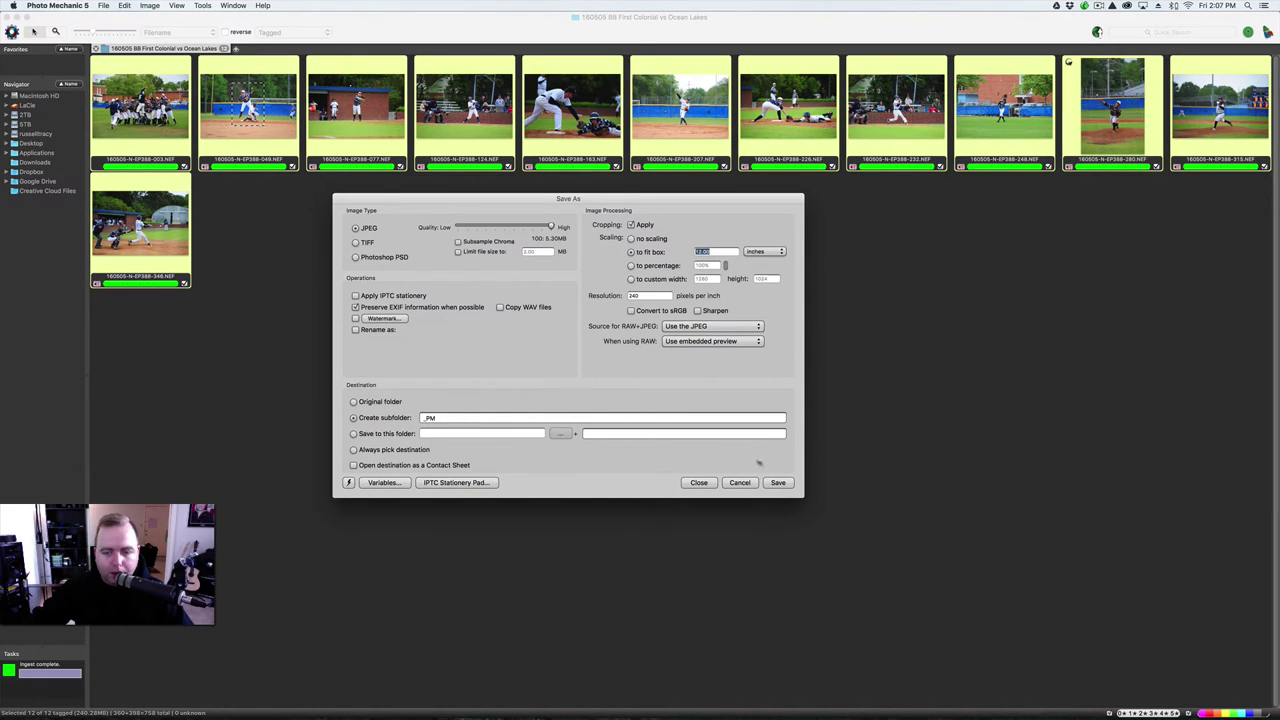
pyautogui.click(778, 482)
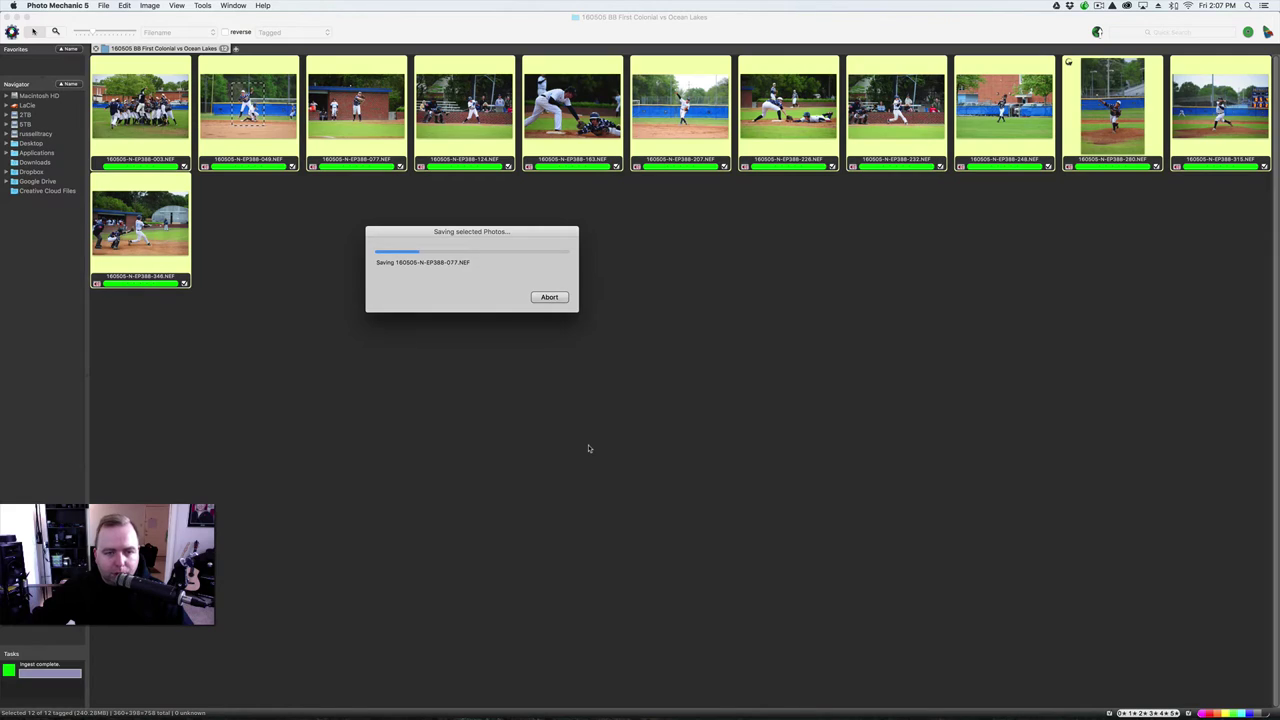
pyautogui.moveTo(650, 705)
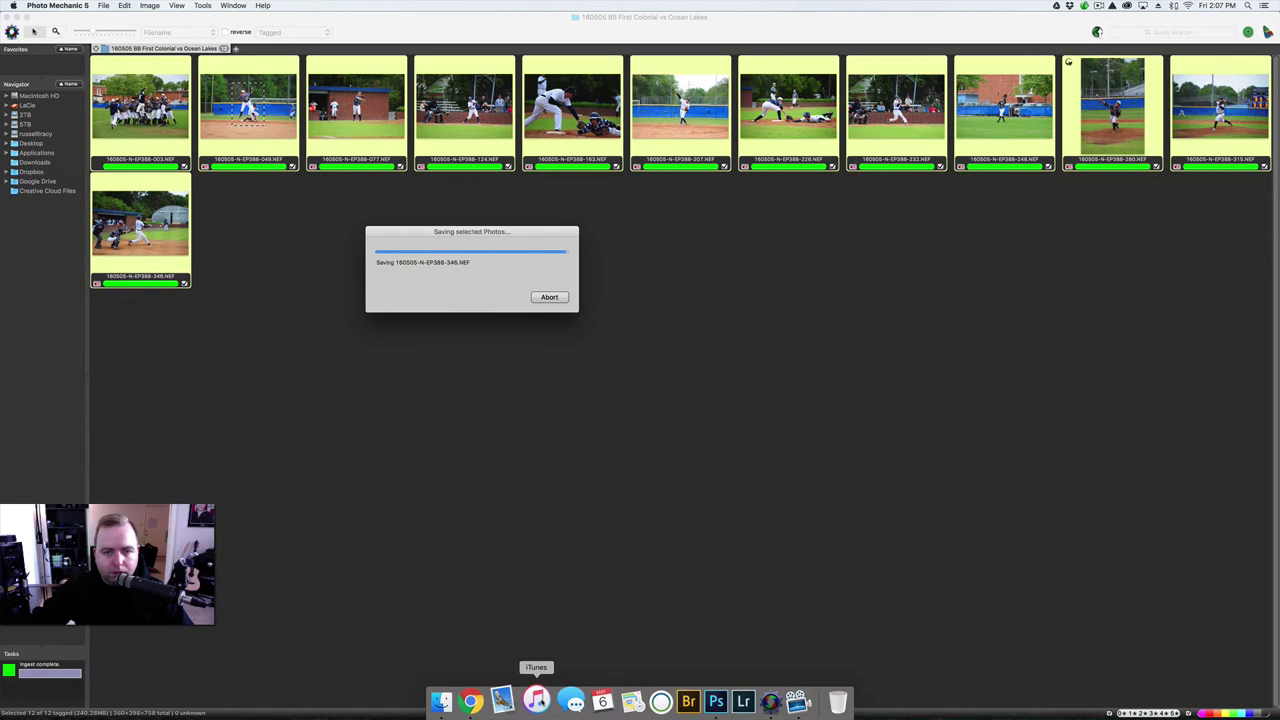
# In Finder, open the _PM subfolder of the 160505 BB First Colonial vs Ocean Lakes folder on LaCie.
pyautogui.click(452, 700)
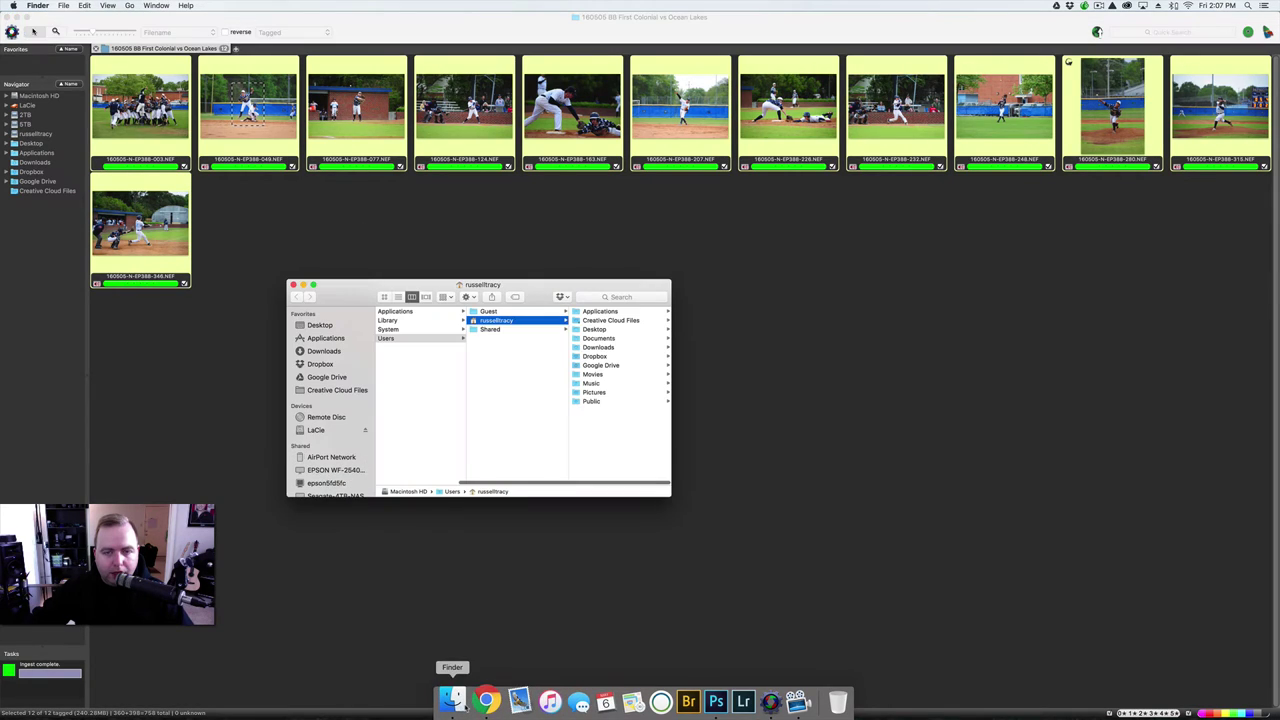
pyautogui.click(318, 430)
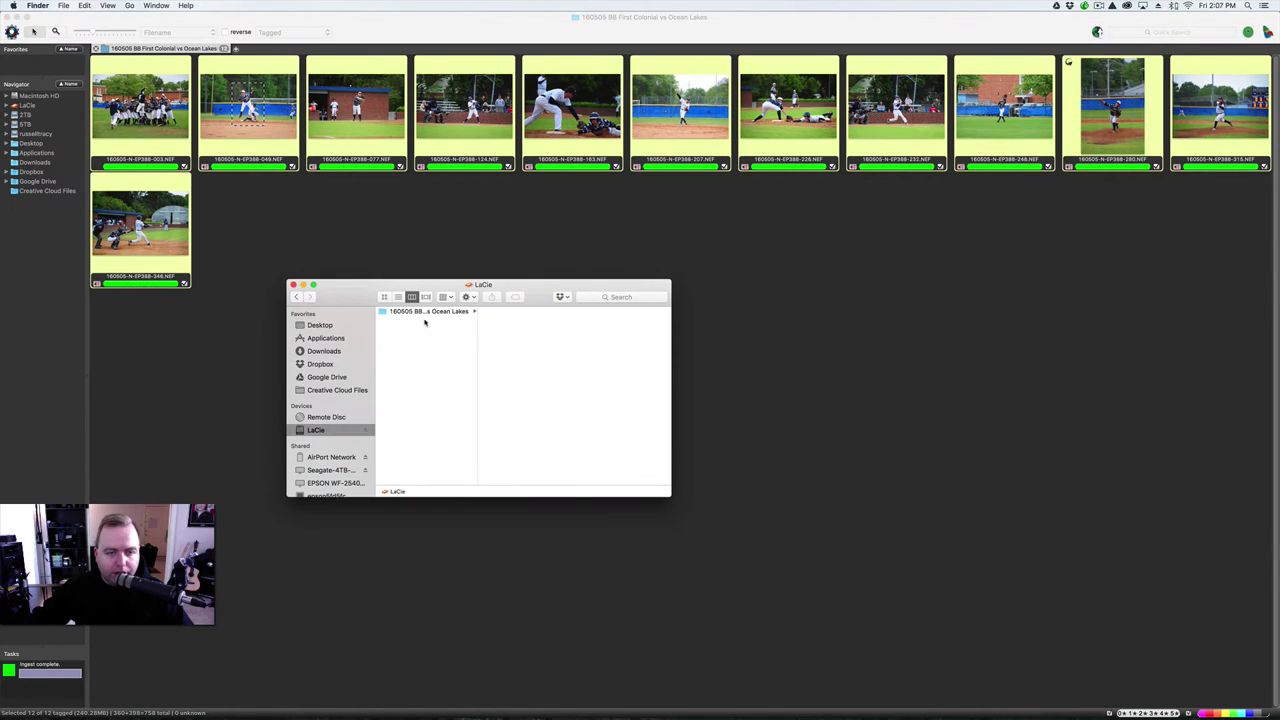
pyautogui.click(425, 313)
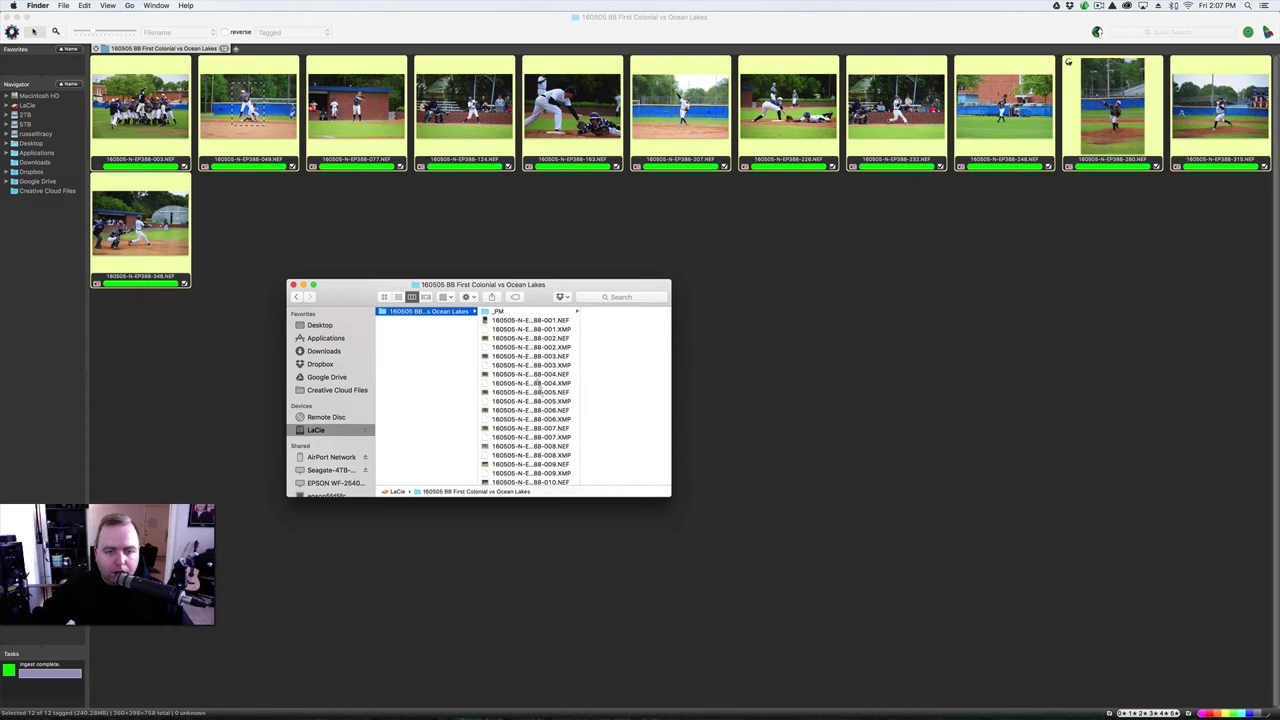
pyautogui.scroll(-15, 540, 390)
pyautogui.scroll(15, 550, 427)
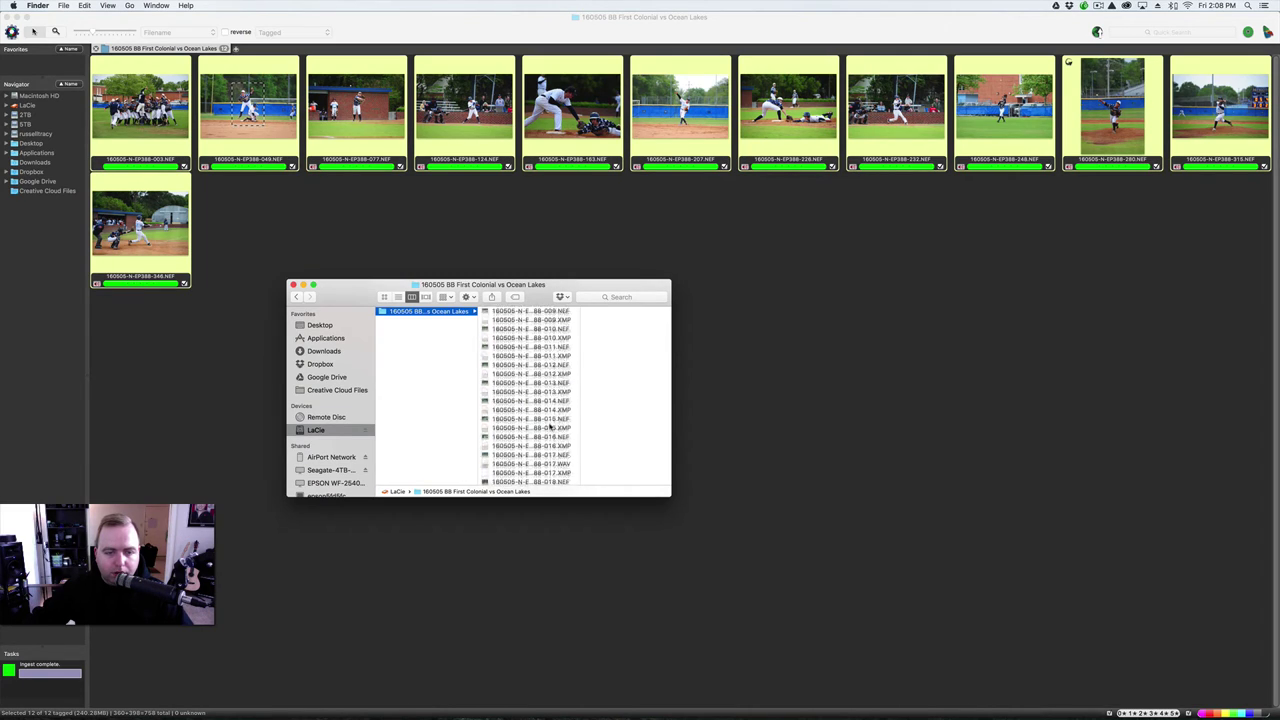
pyautogui.click(503, 312)
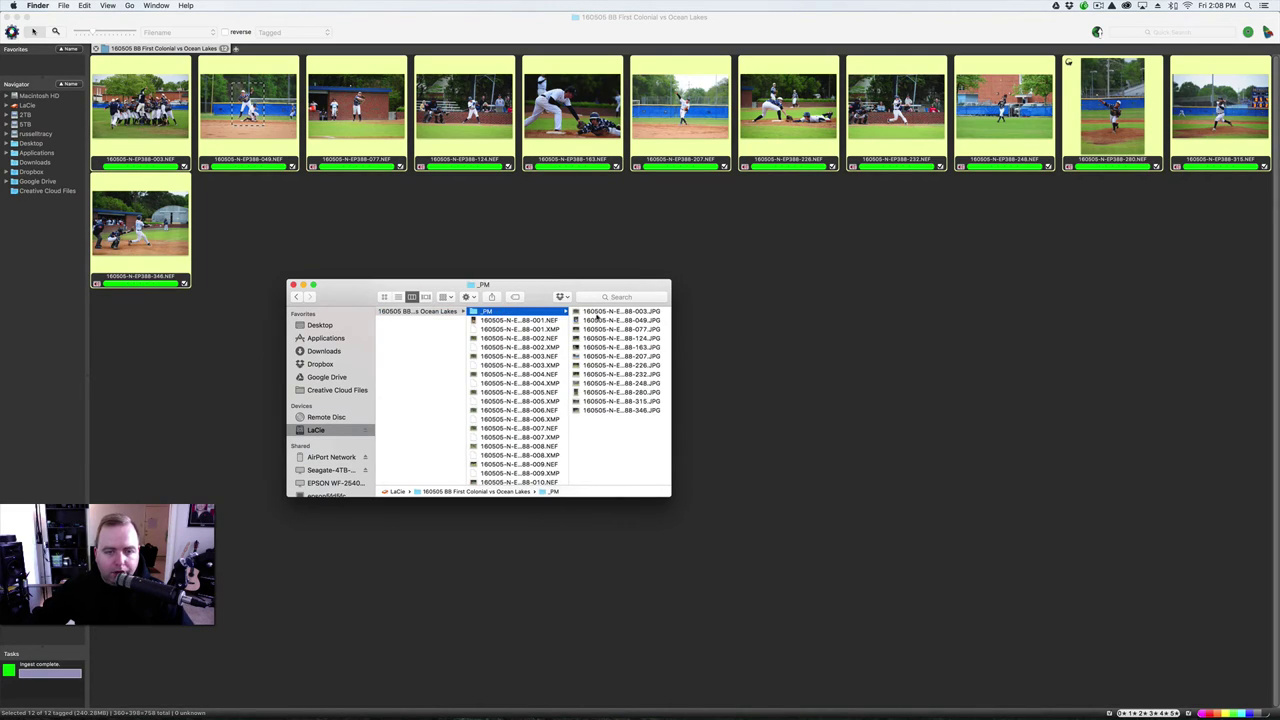
# Review the saved JPEGs 003, 049, 077 and 124 full size in Quick Look.
pyautogui.click(620, 410)
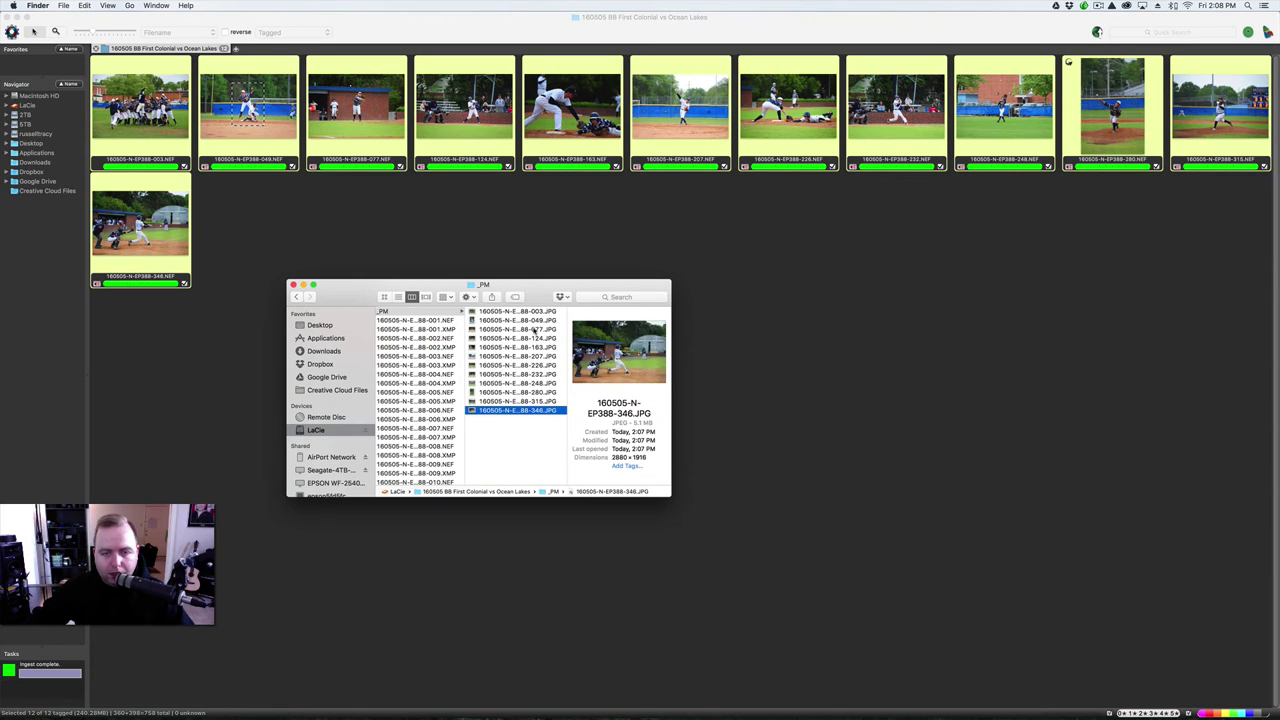
pyautogui.press('Up')
pyautogui.press('Up')
pyautogui.press('Up')
pyautogui.press('Up')
pyautogui.press('Up')
pyautogui.press('Up')
pyautogui.press('Up')
pyautogui.press('Up')
pyautogui.press('Up')
pyautogui.press('Up')
pyautogui.press('Up')
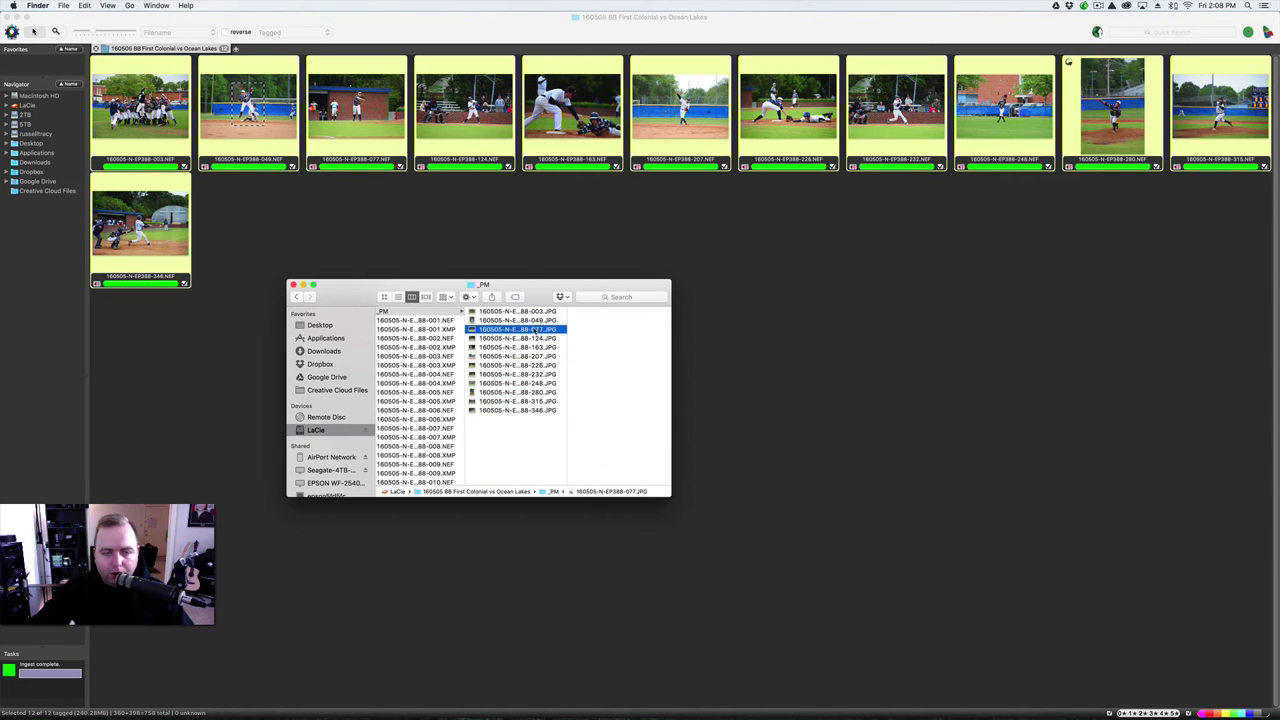
pyautogui.press('space')
pyautogui.press('Down')
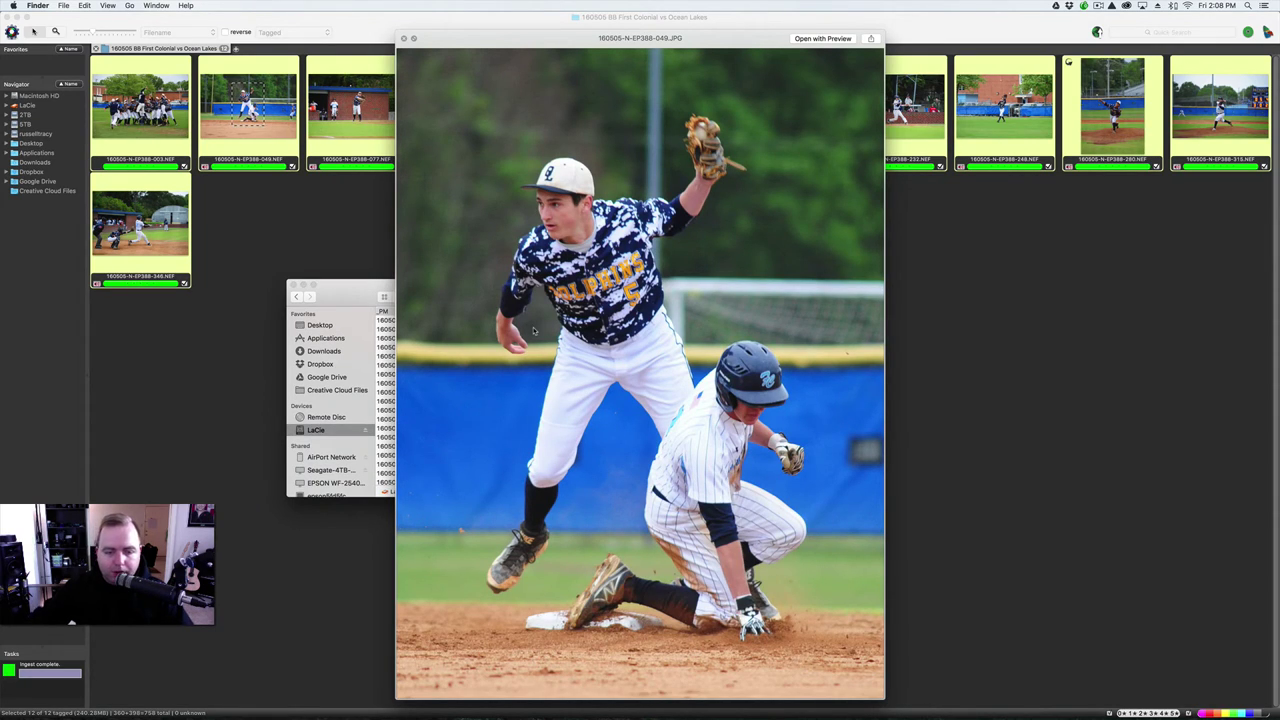
pyautogui.press('Down')
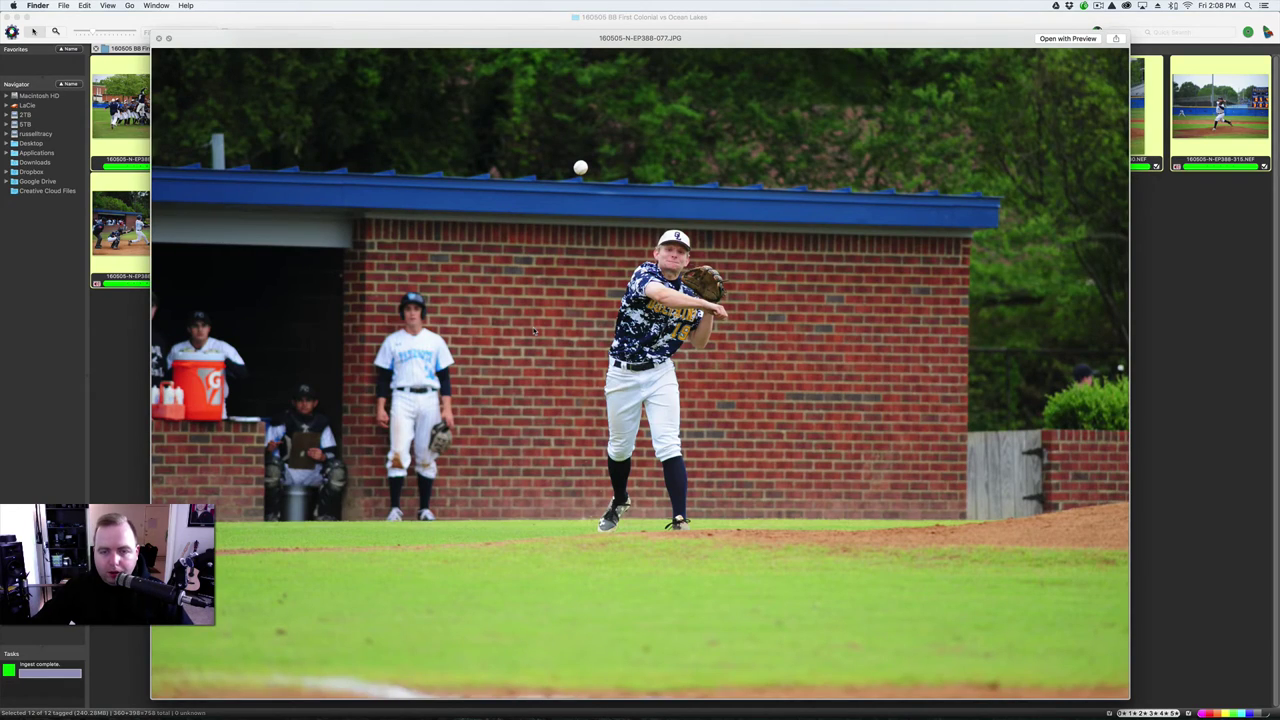
pyautogui.press('Down')
pyautogui.press('space')
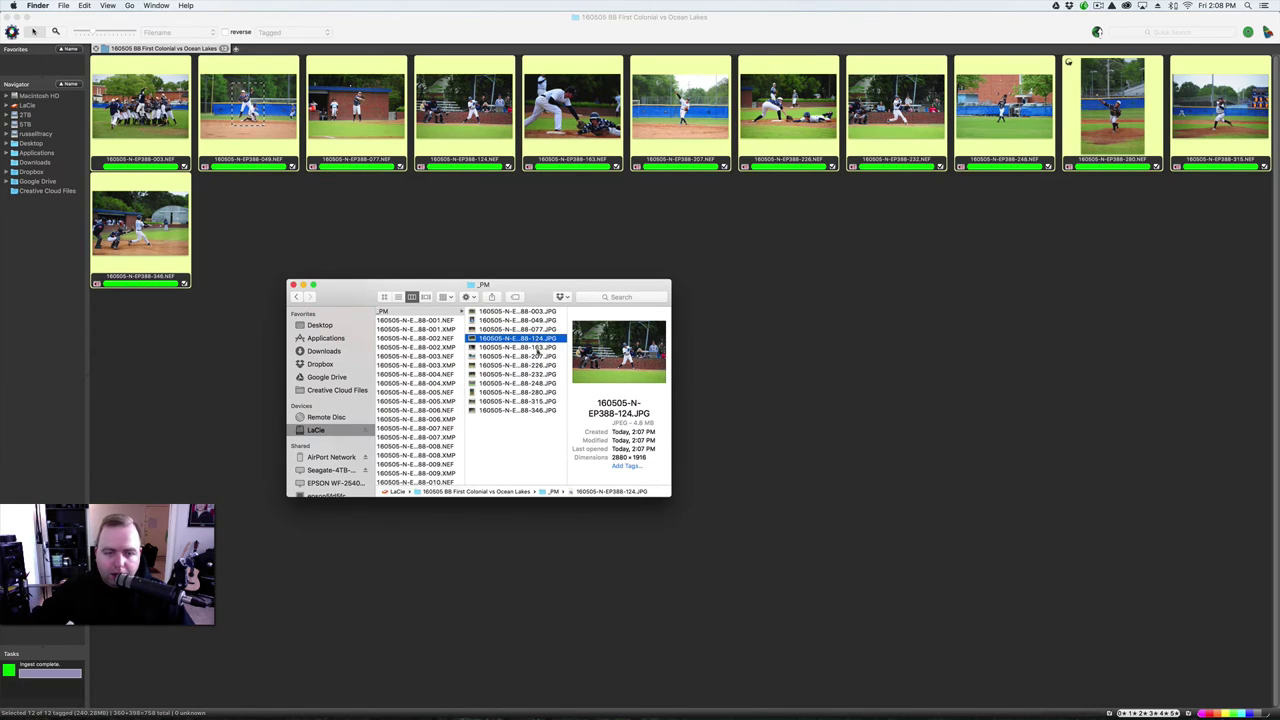
pyautogui.click(527, 430)
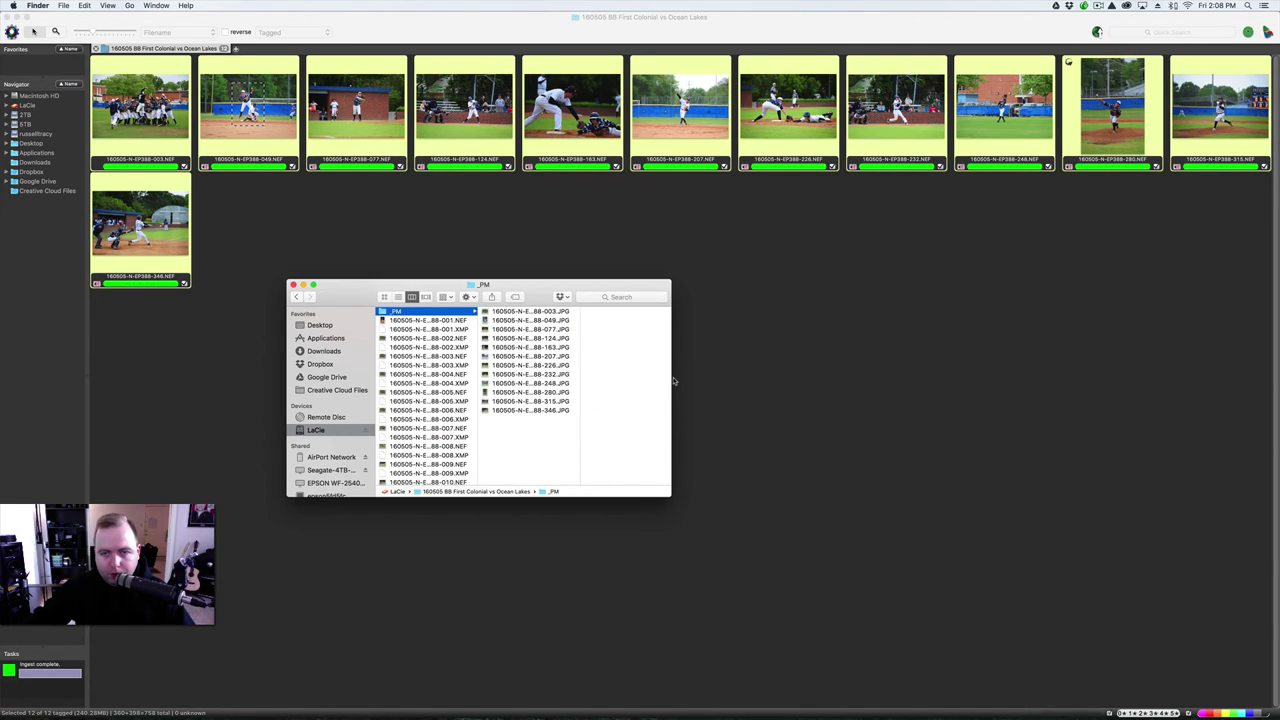
# Return to Photo Mechanic's contact sheet of the 12 green-labeled photos.
pyautogui.click(787, 274)
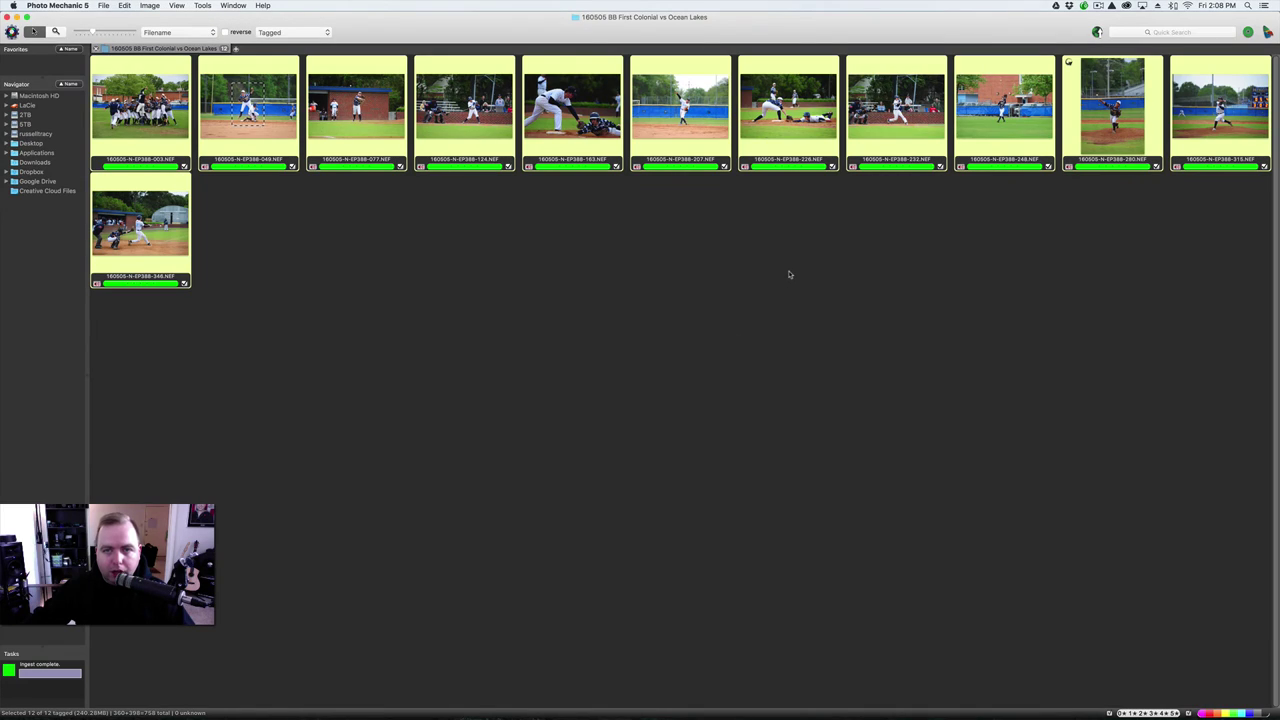
pyautogui.moveTo(585, 118)
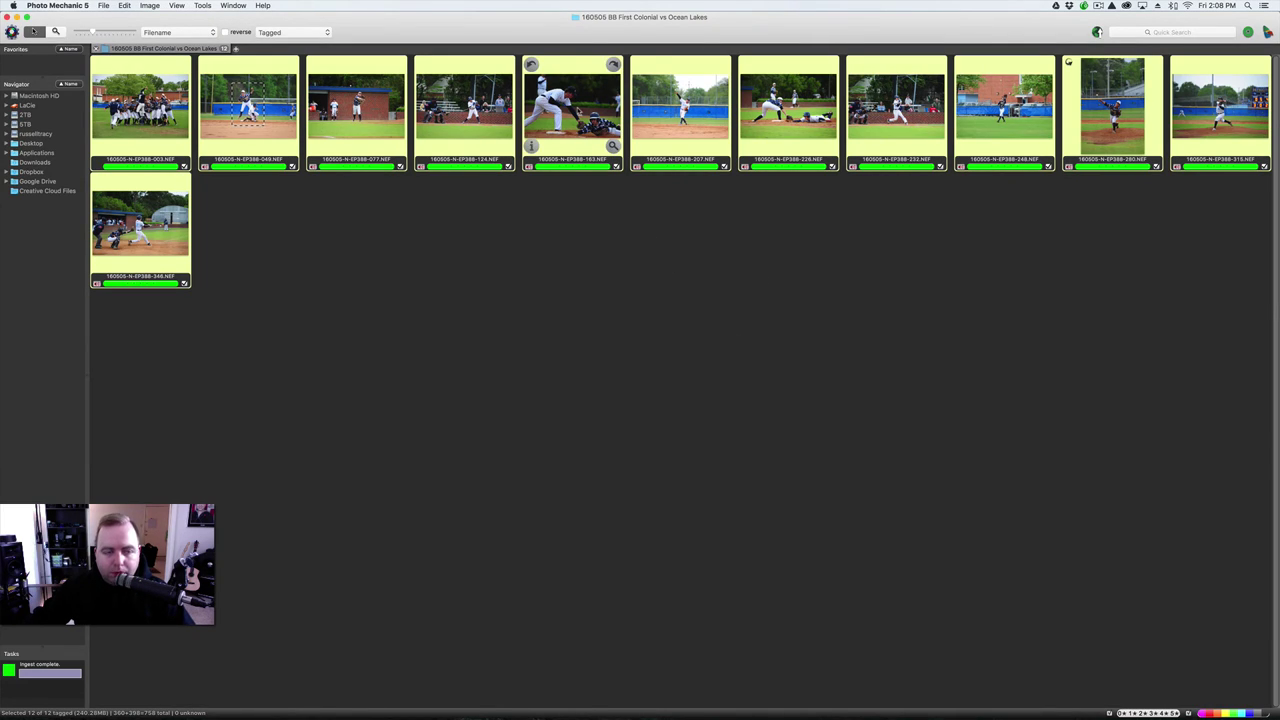